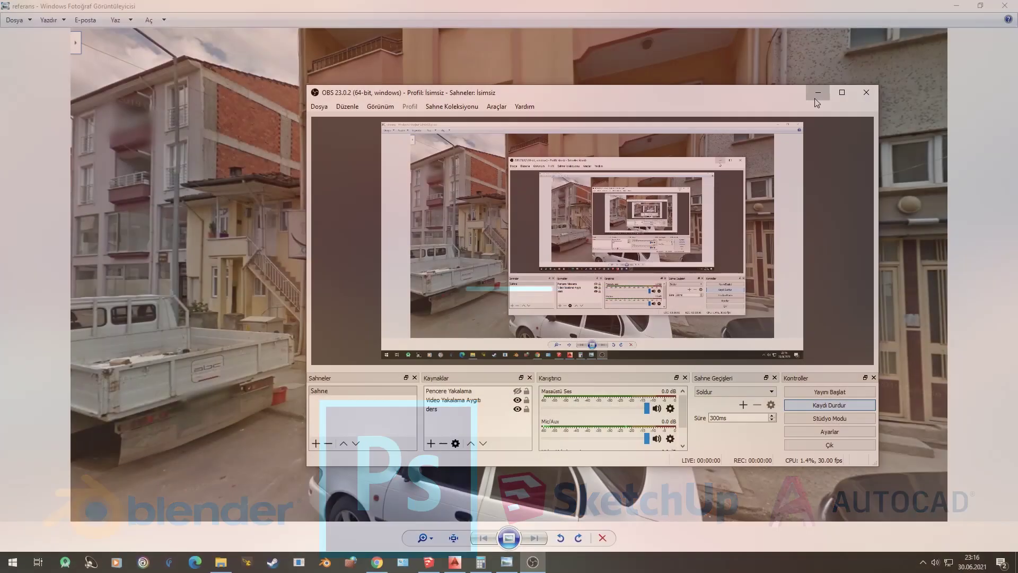
End the intro to show the 'referans' furniture storefront photo in Photo Viewer
left_click(817, 93)
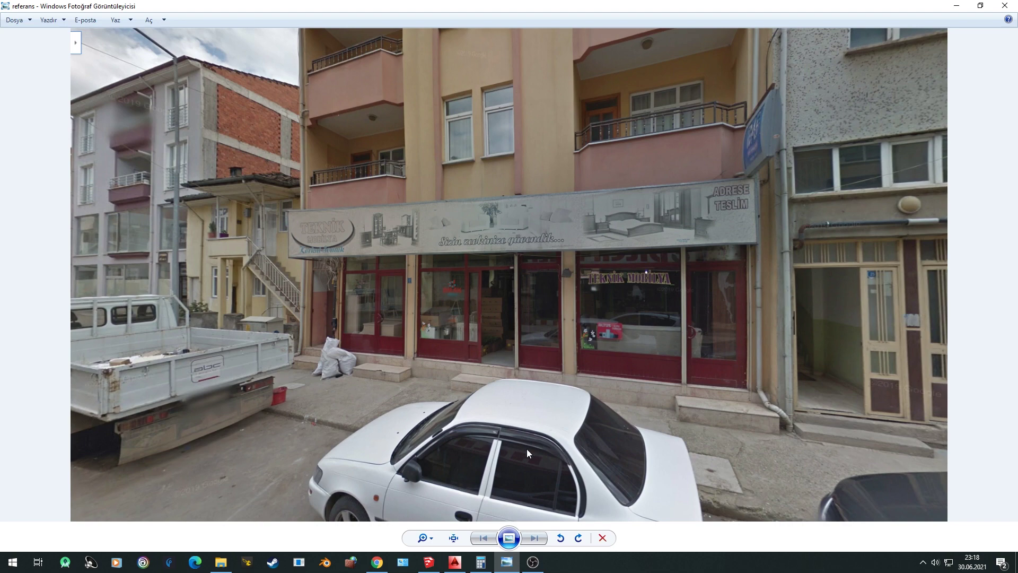
left_click(455, 561)
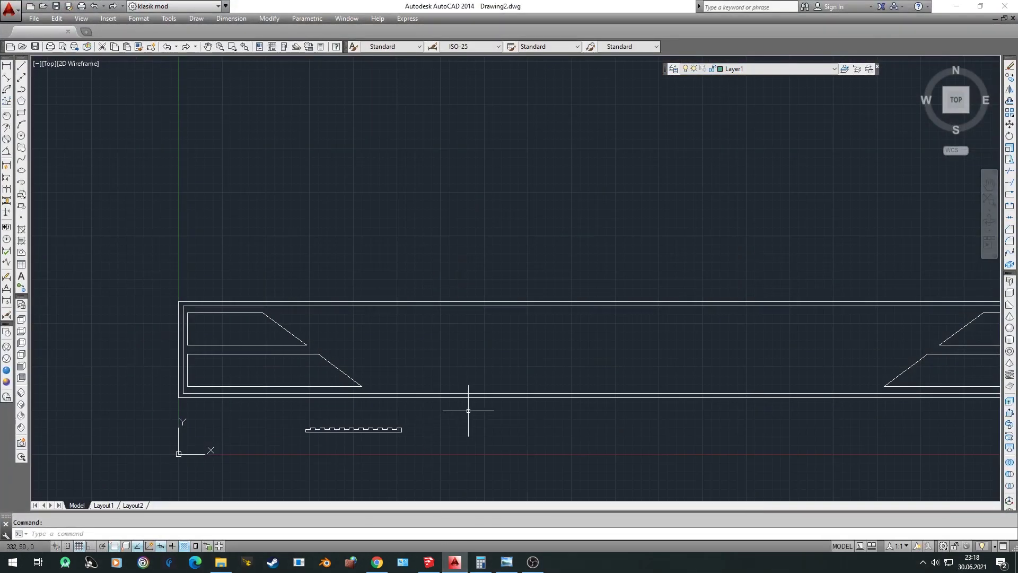
scroll(540, 397, "down", 4)
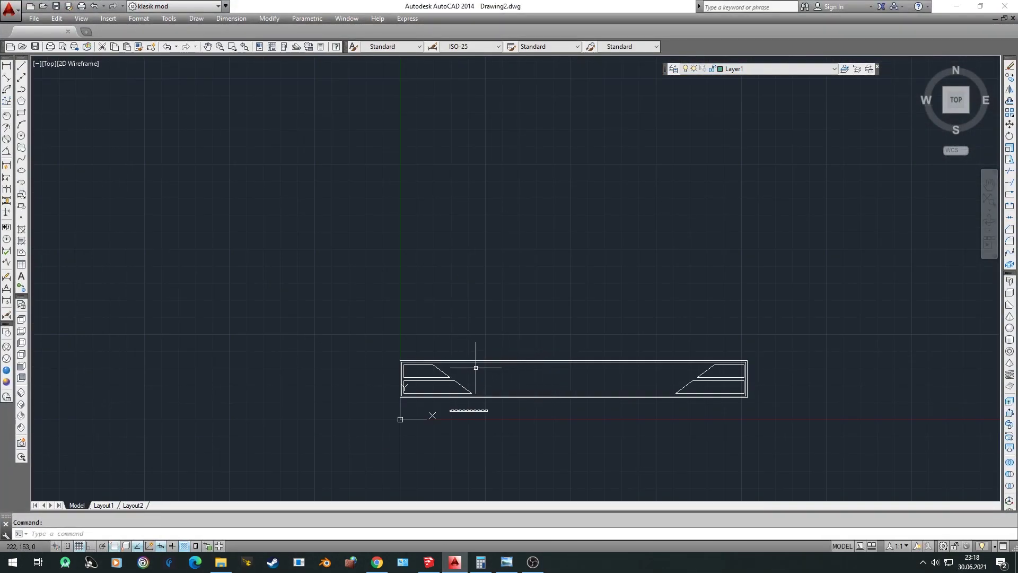
scroll(472, 358, "up", 2)
scroll(466, 386, "up", 2)
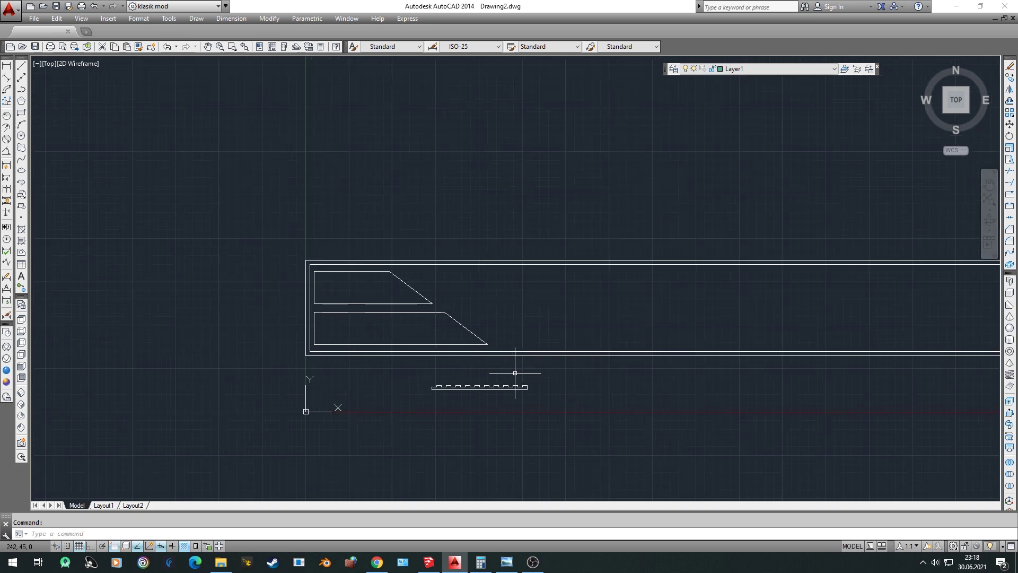
scroll(516, 366, "down", 1)
middle_click_drag(539, 357, 457, 389)
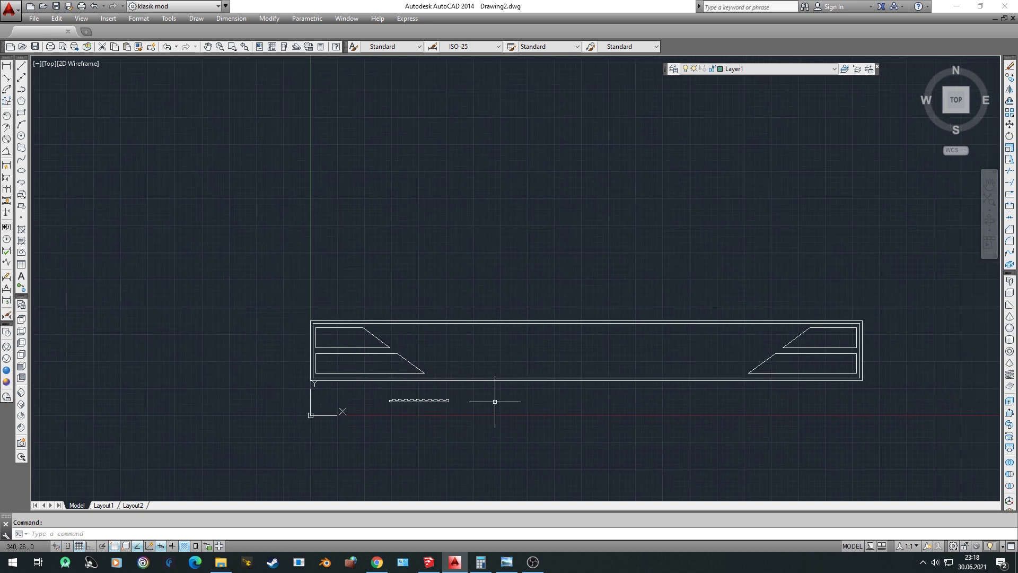
left_click(506, 562)
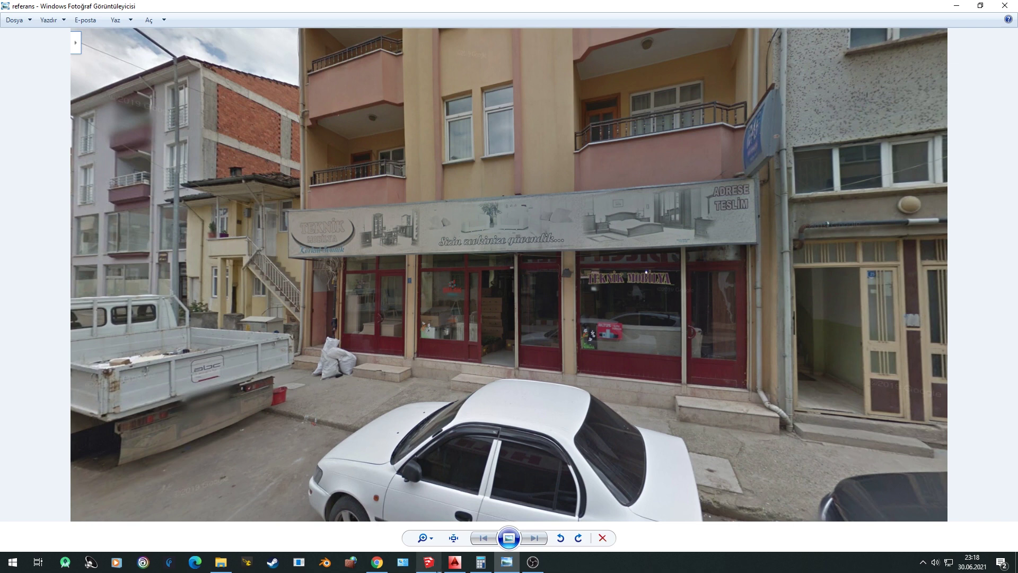
left_click(454, 562)
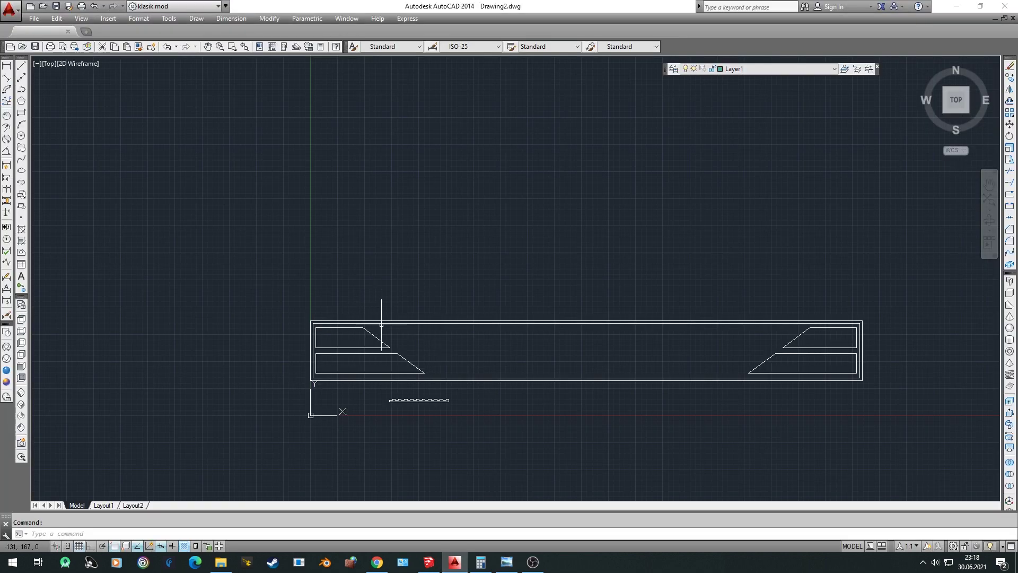
scroll(416, 404, "up", 2)
middle_click_drag(490, 334, 439, 419)
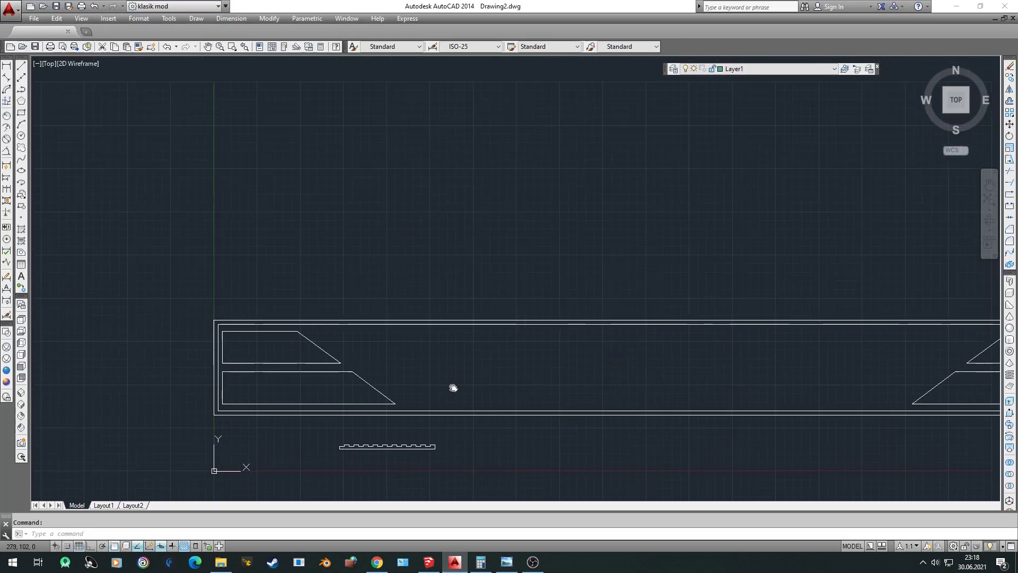
left_click(22, 66)
middle_click_drag(343, 418, 363, 318)
key("Escape")
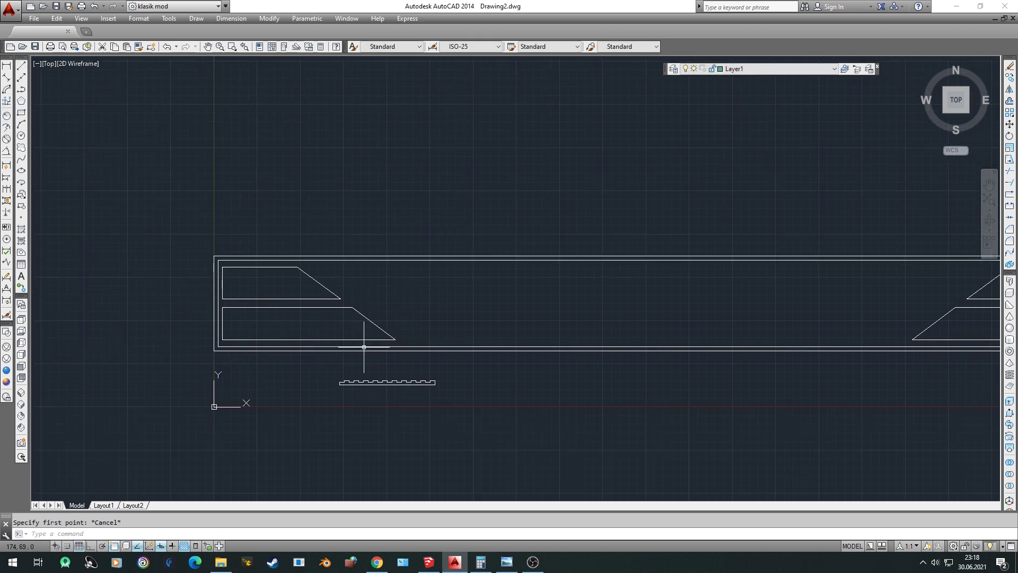
scroll(297, 382, "up", 2)
scroll(325, 390, "up", 4)
left_click(301, 360)
left_click(814, 451)
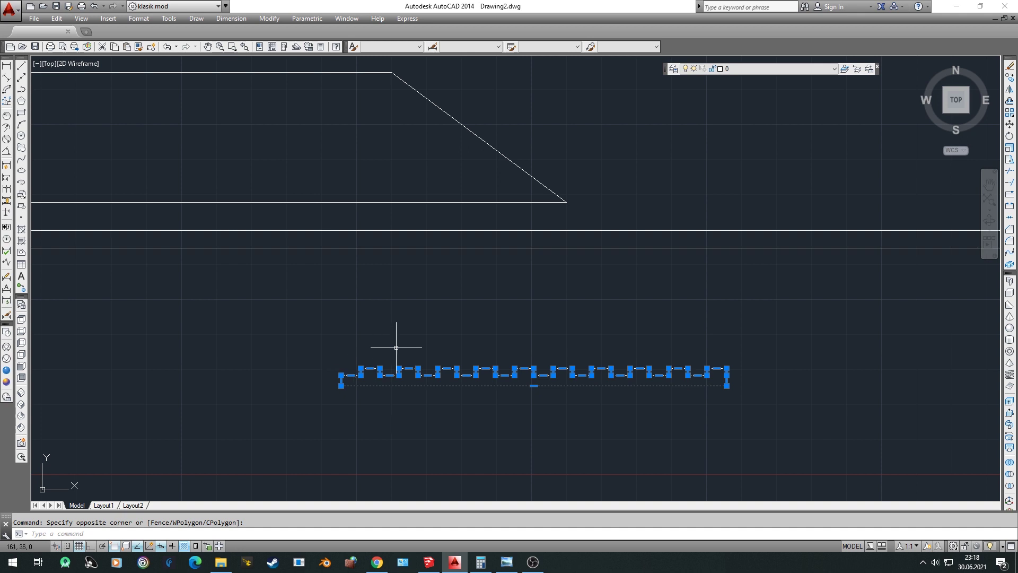
key("Escape")
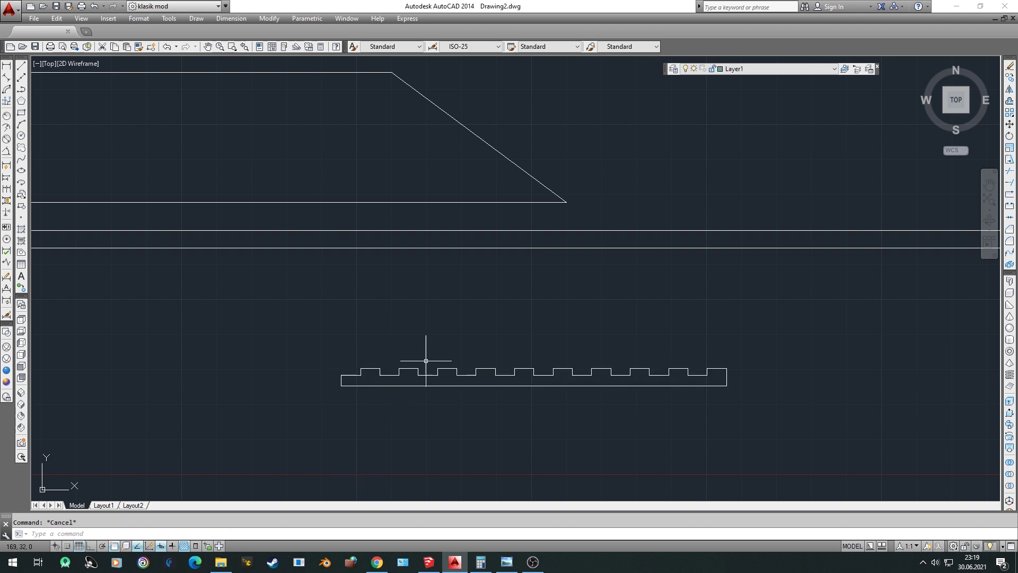
Zoom into the shop sign on the reference photo, then minimise the viewer
left_click(514, 566)
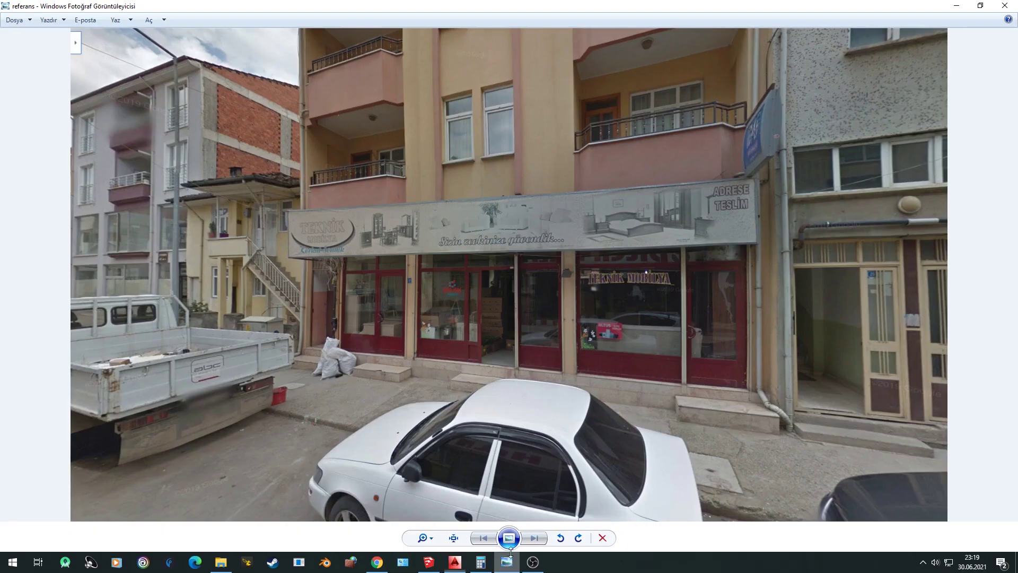
scroll(262, 217, "up", 1)
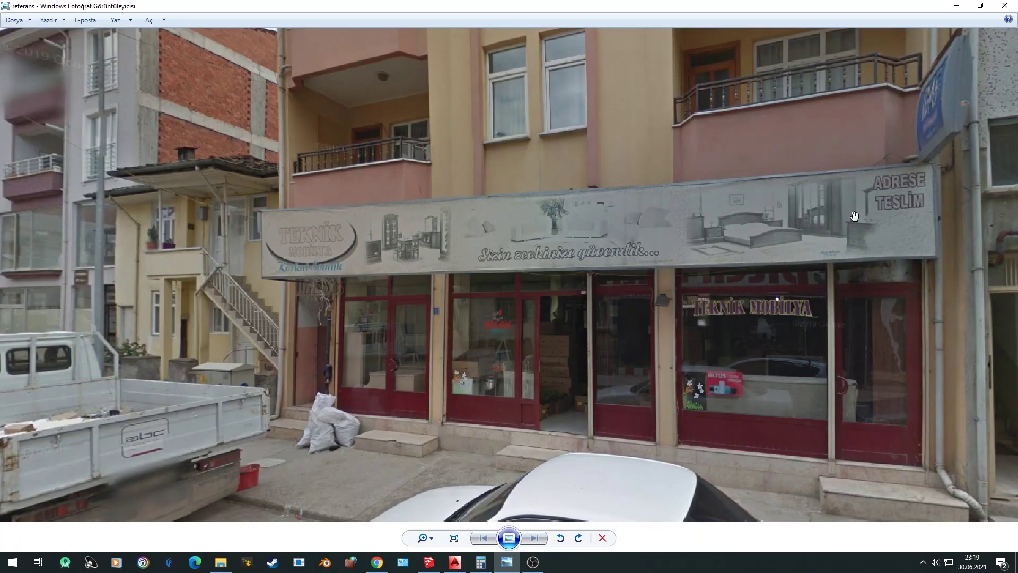
left_click(957, 6)
scroll(387, 348, "down", 3)
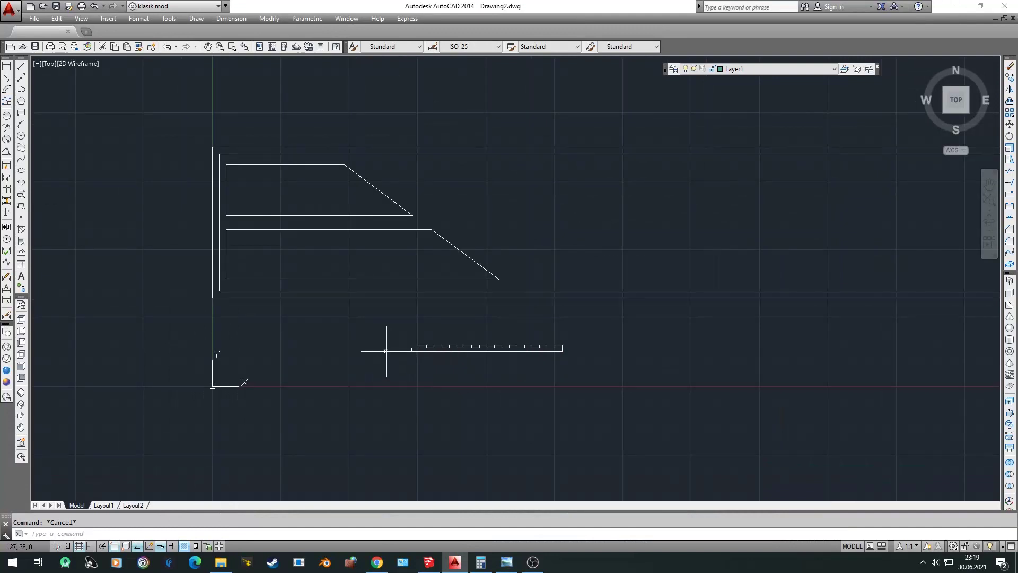
Pan and zoom the AutoCAD view to show the whole framed panel
middle_click_drag(393, 341, 343, 403)
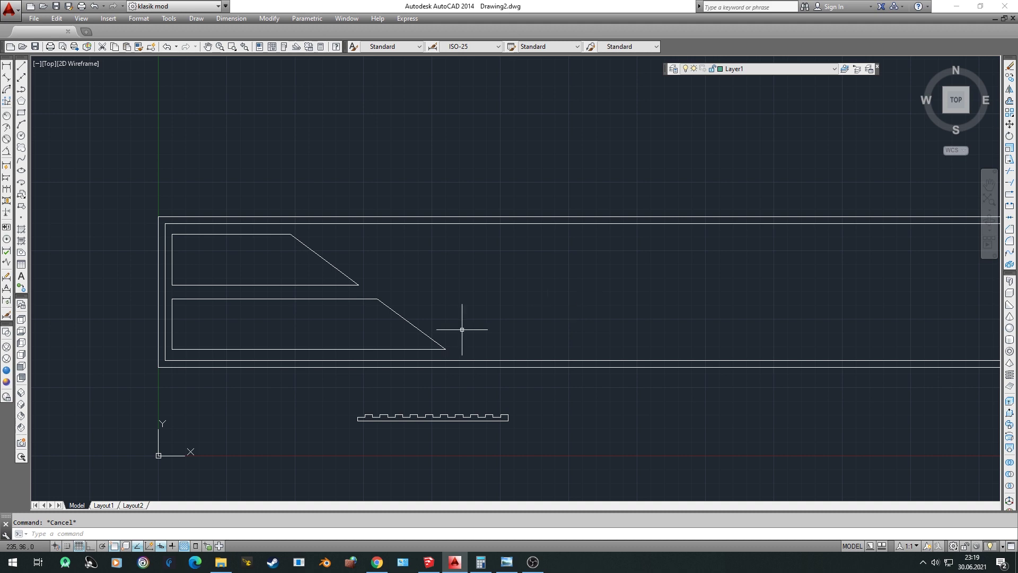
scroll(393, 418, "up", 4)
scroll(318, 408, "down", 5)
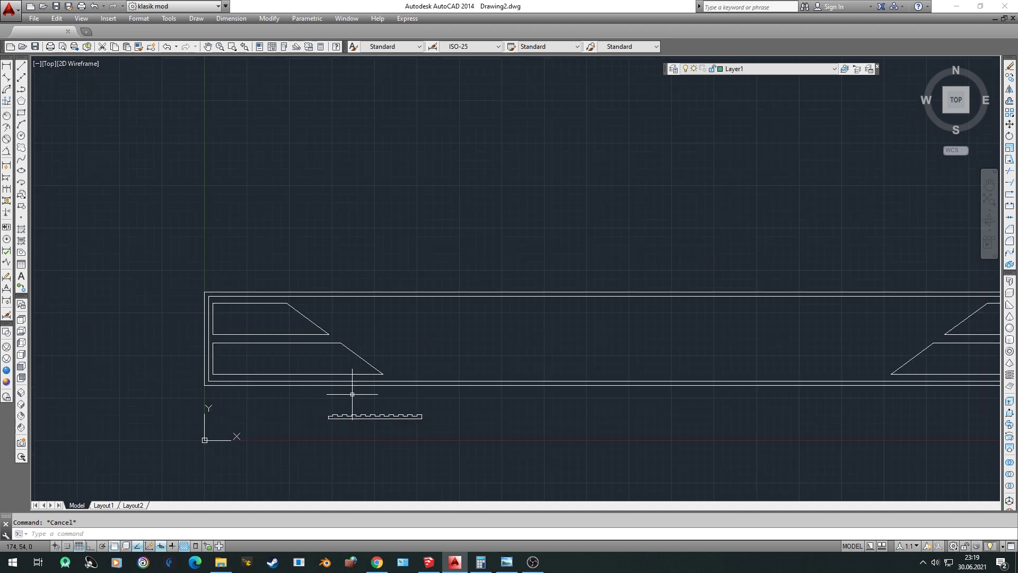
middle_click_drag(352, 391, 386, 391)
Recheck the sign close-up in the photo, then return to the Format menu in AutoCAD
left_click(507, 562)
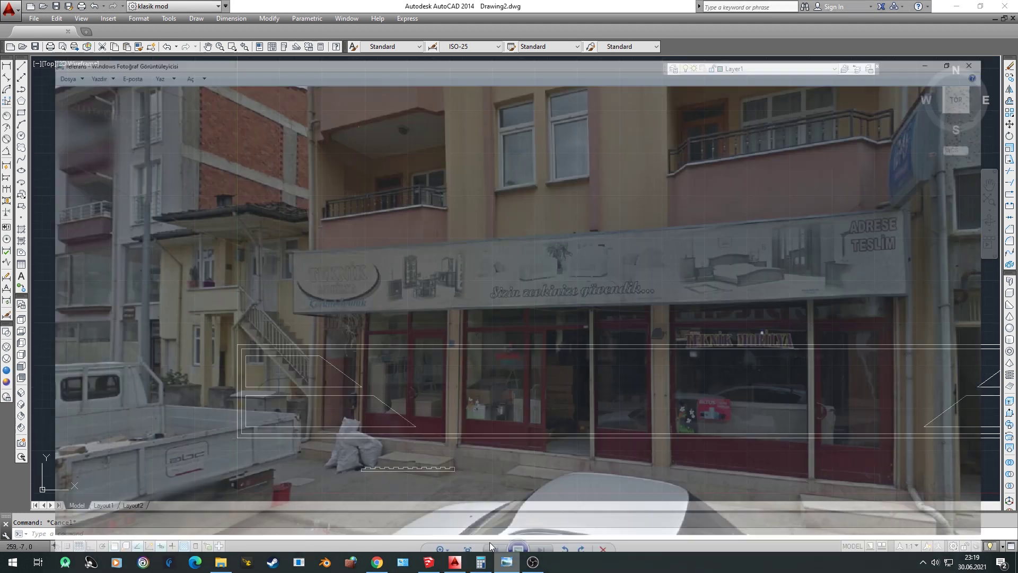
scroll(233, 217, "up", 2)
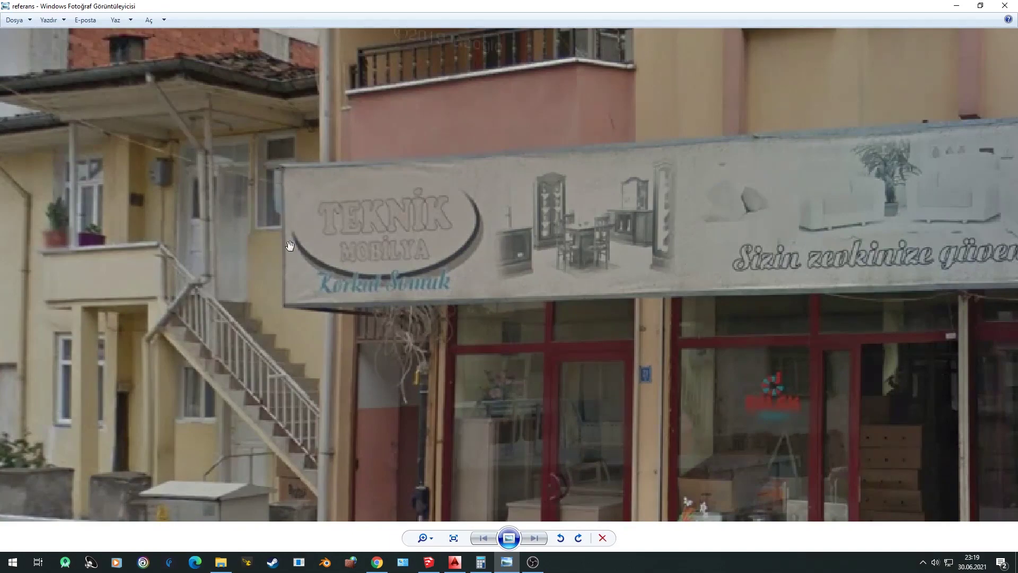
left_click(507, 562)
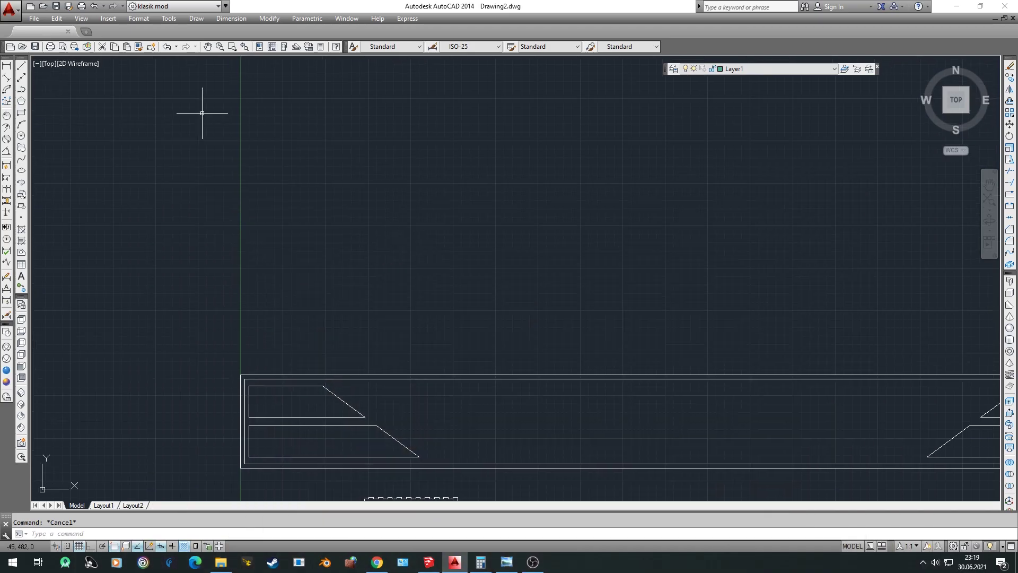
left_click(138, 18)
Keep the Drawing Units at Decimal length, precision 0, Centimeters insertion scale
left_click(151, 213)
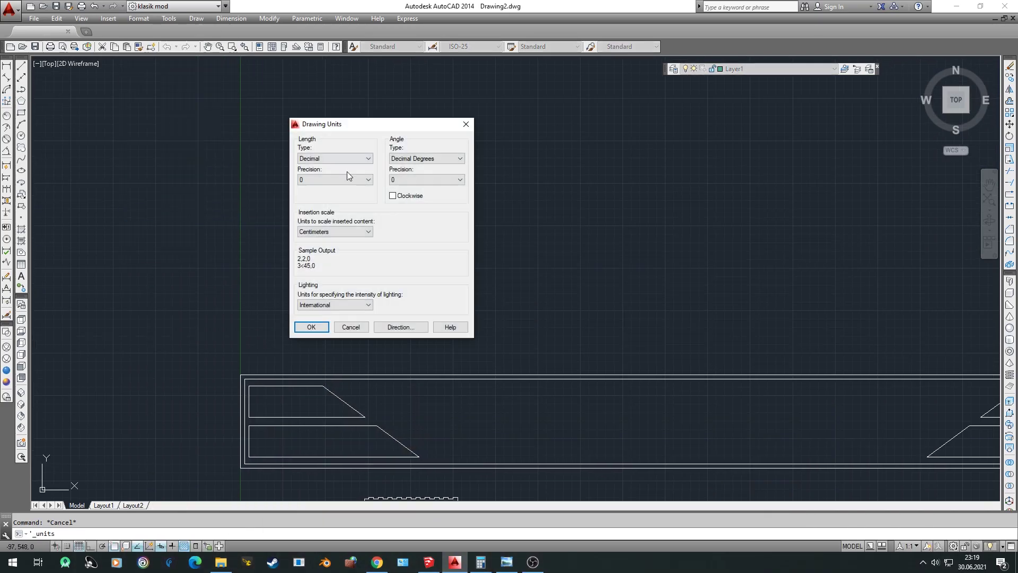
left_click(315, 179)
left_click(313, 180)
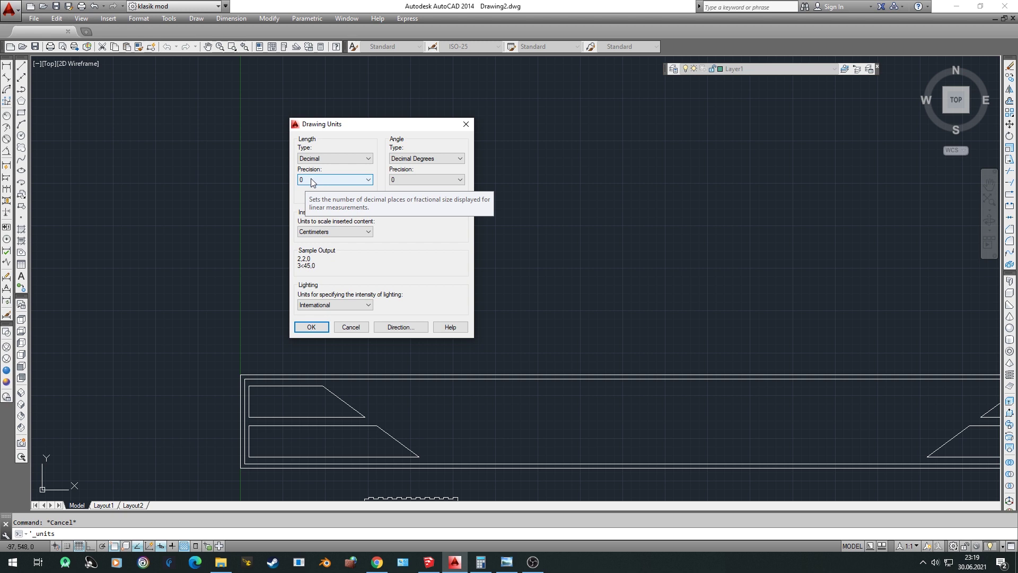
left_click(309, 234)
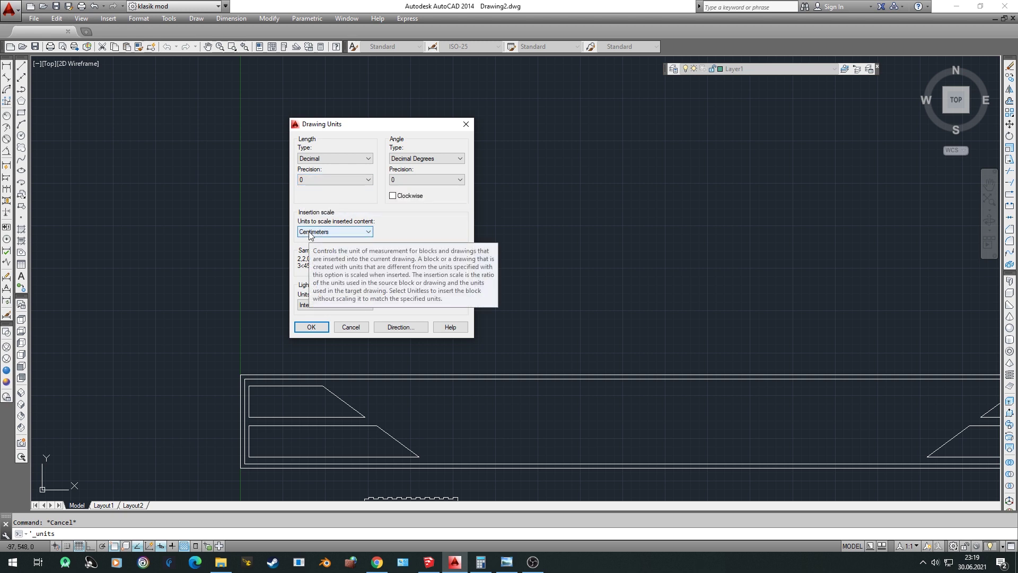
left_click(313, 325)
left_click(21, 65)
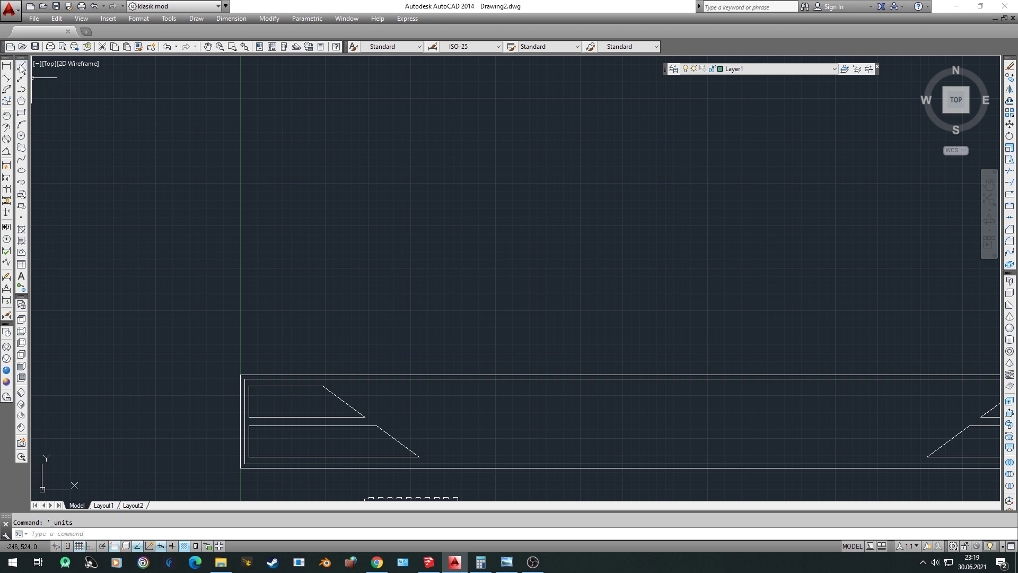
Draw a 110-unit horizontal base line with Ortho (F8) on
left_click(309, 268)
key("F8")
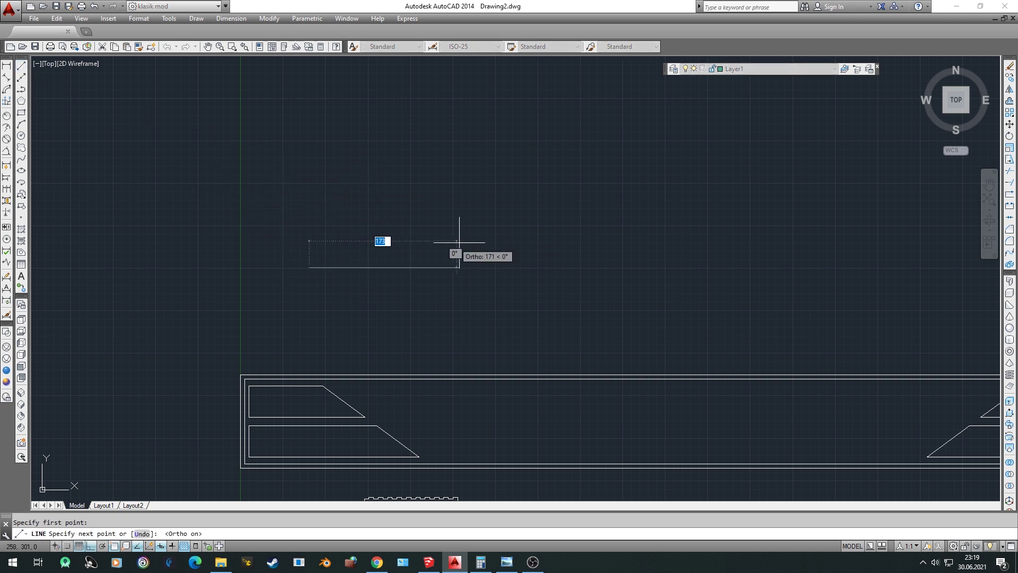
type("110")
key("Return")
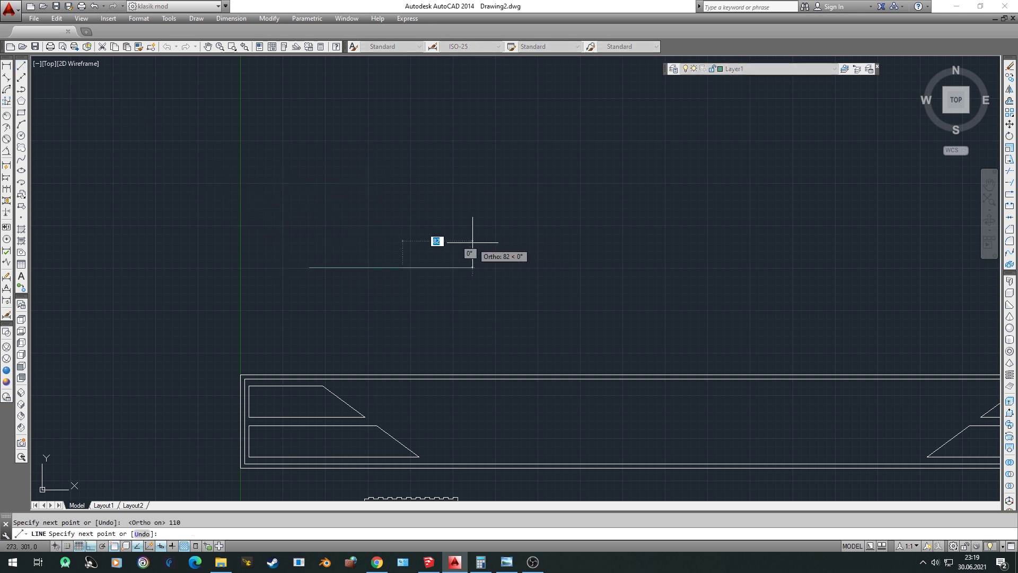
key("Escape")
left_click(495, 220)
left_click(345, 284)
left_click(769, 68)
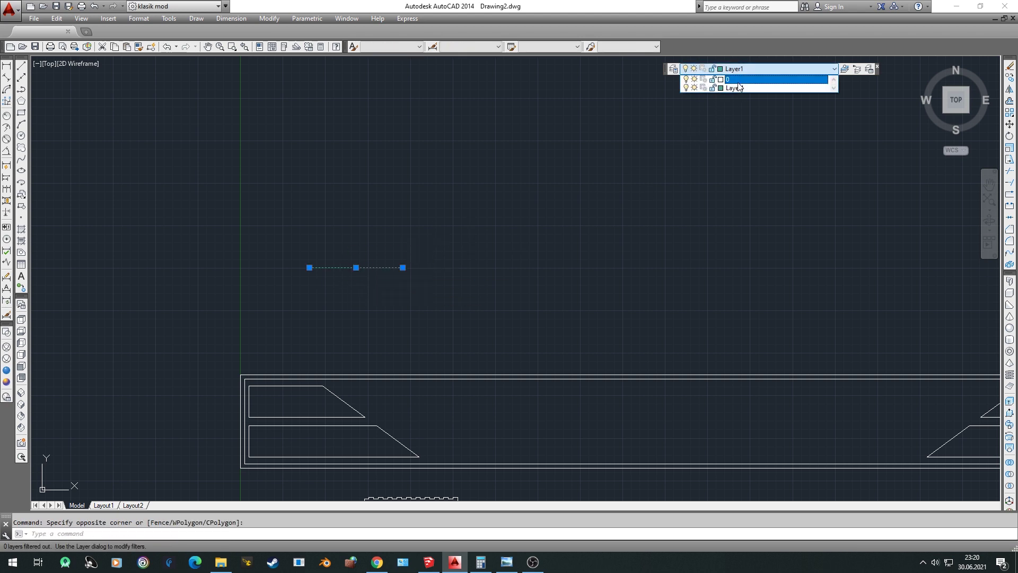
left_click(743, 79)
key("Escape")
Make layer 0 the current layer
scroll(313, 264, "up", 8)
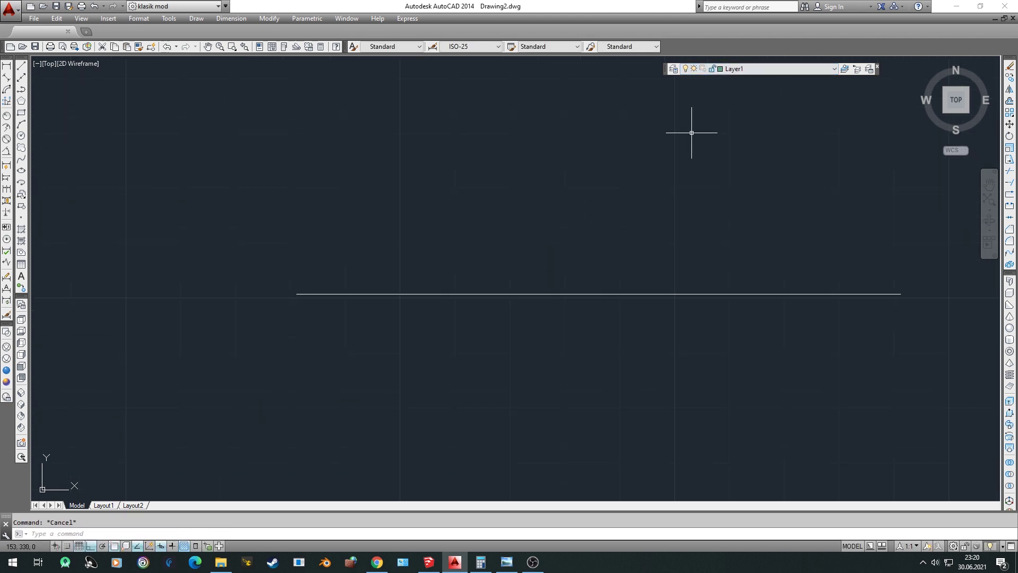
left_click(737, 72)
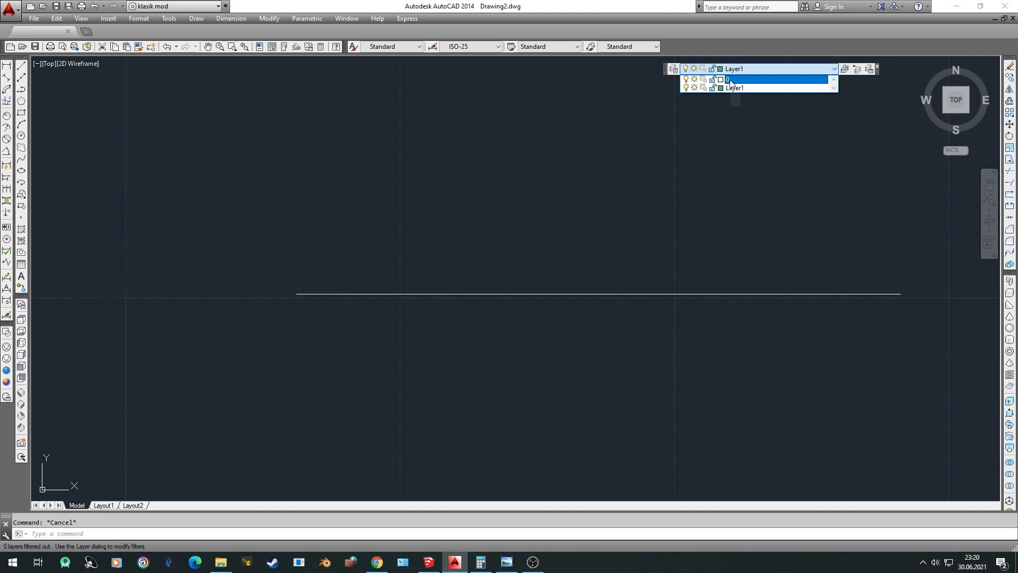
left_click(735, 80)
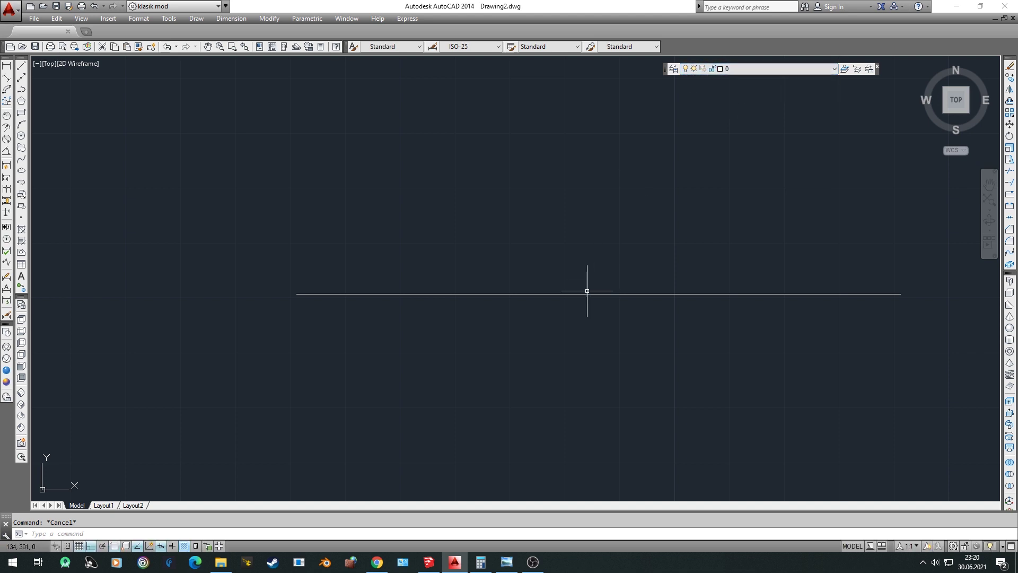
scroll(441, 291, "down", 2)
scroll(387, 317, "up", 3)
type("l")
key("Return")
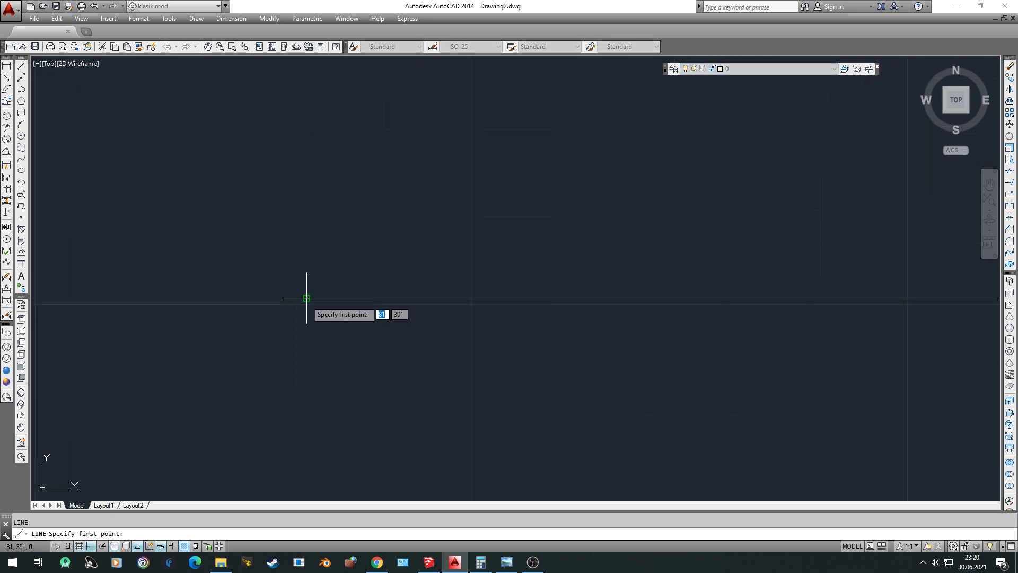
Try a line at the base line's left end, cancel it, and pan to the right end
left_click(307, 298)
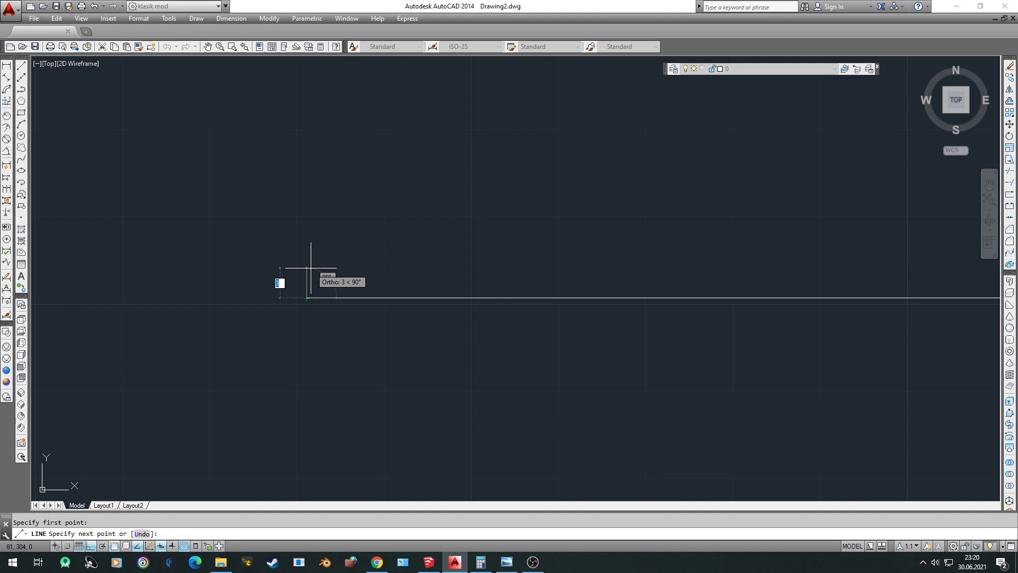
key("Escape")
scroll(791, 281, "up", 2)
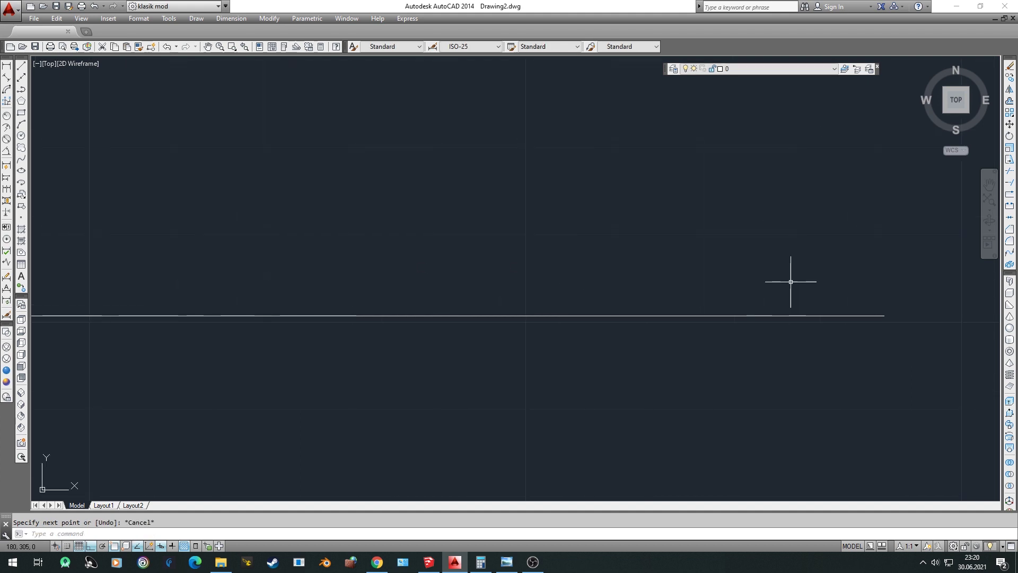
middle_click_drag(790, 282, 615, 289)
type("l")
key("Return")
key("Escape")
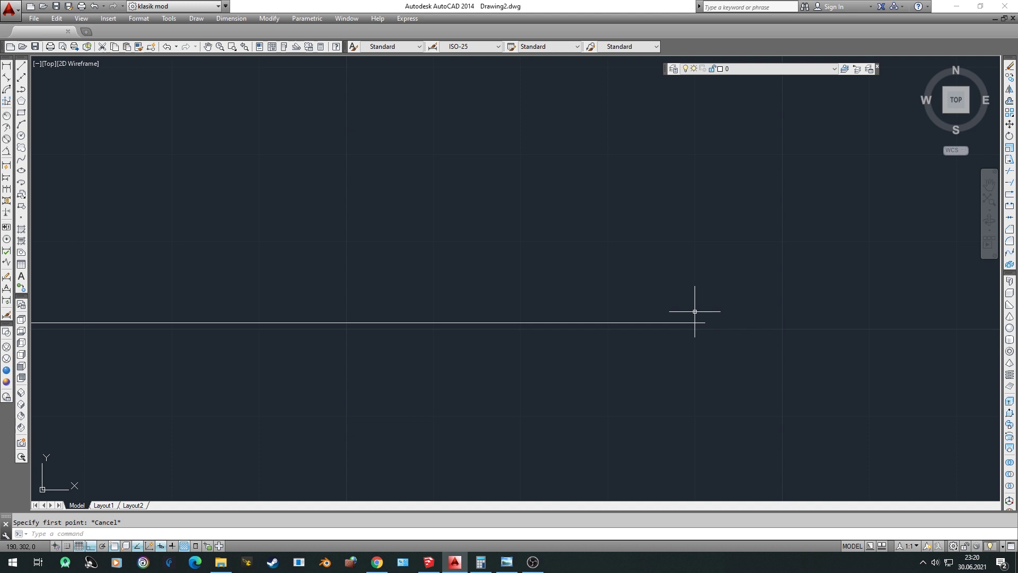
Draw a 2-unit vertical end tick at the base line's right end
type("l")
key("Return")
left_click(706, 320)
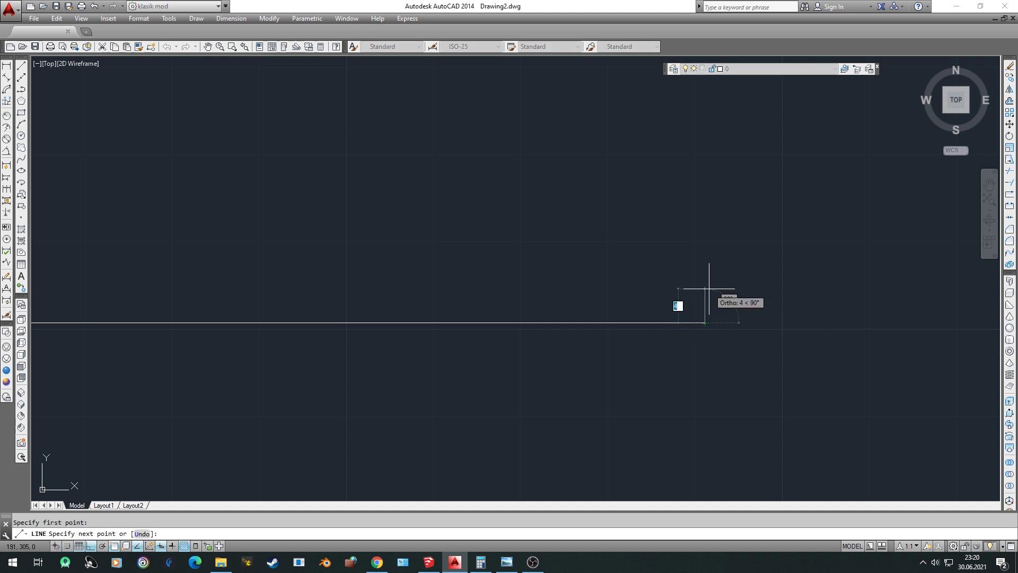
type("2")
key("Return")
key("Escape")
scroll(709, 297, "down", 5)
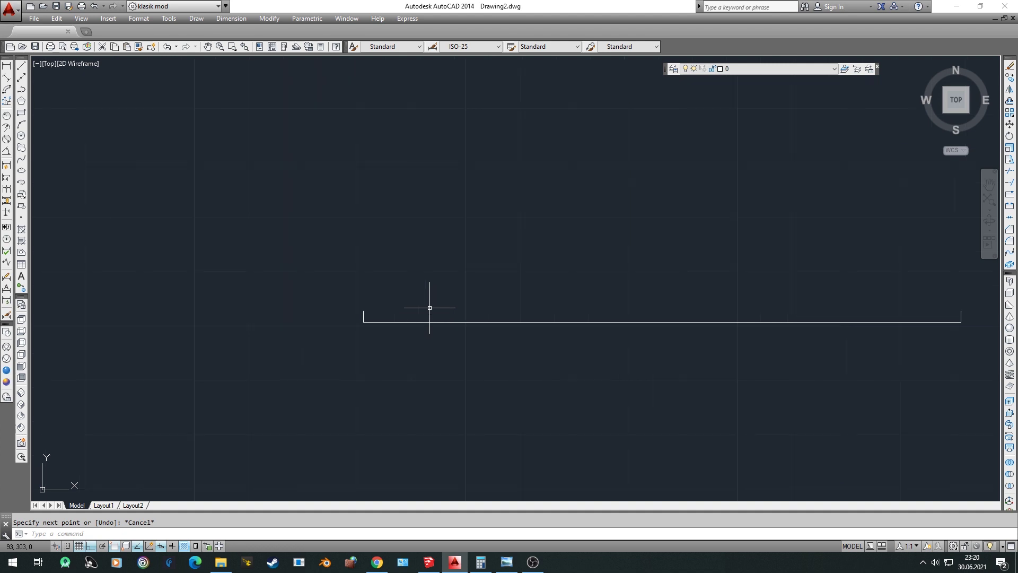
scroll(366, 309, "up", 2)
scroll(368, 322, "down", 1)
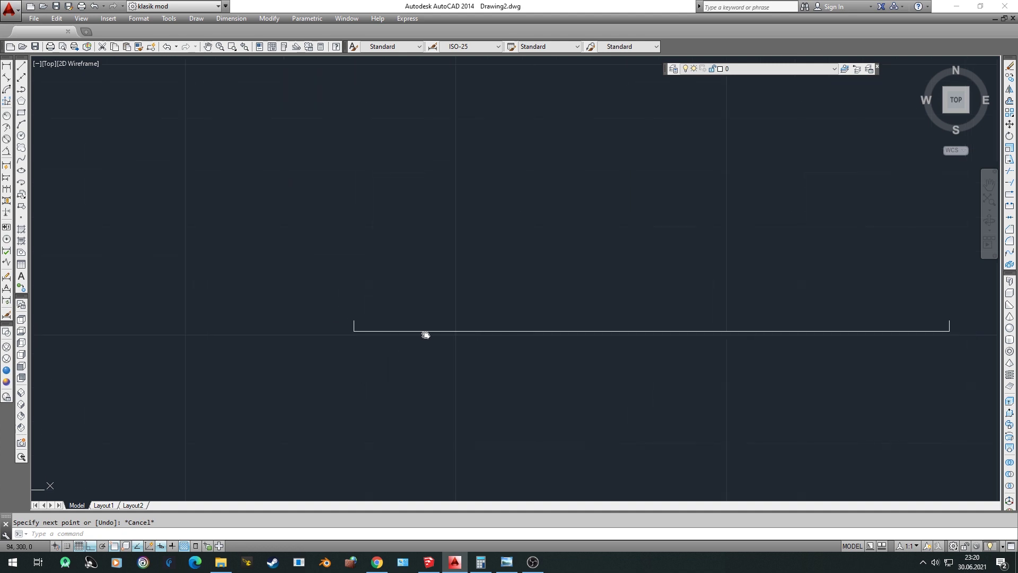
left_click(533, 562)
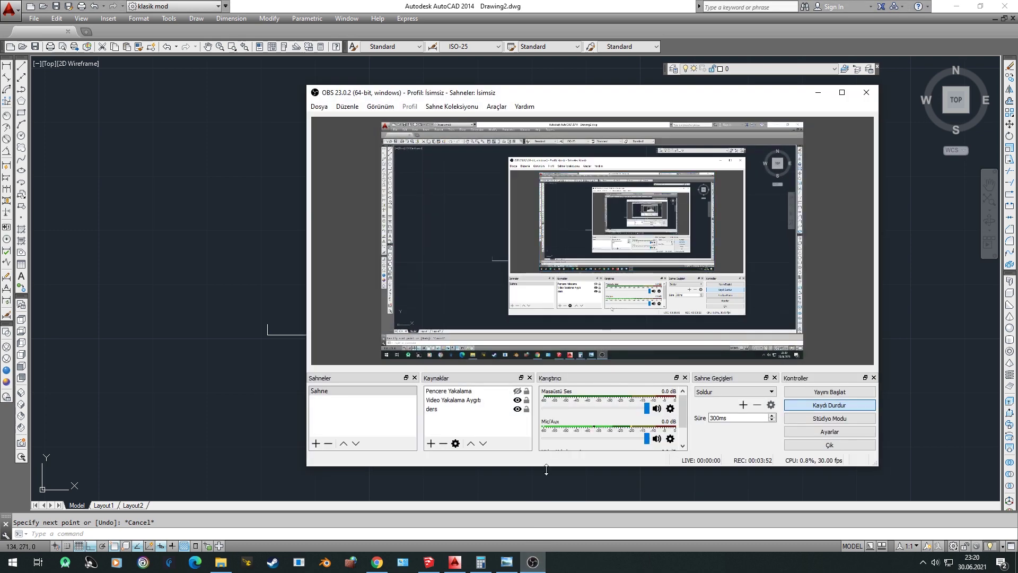
Compute 110 ÷ 20 = 5,5 in Windows Calculator
left_click(533, 562)
left_click(480, 561)
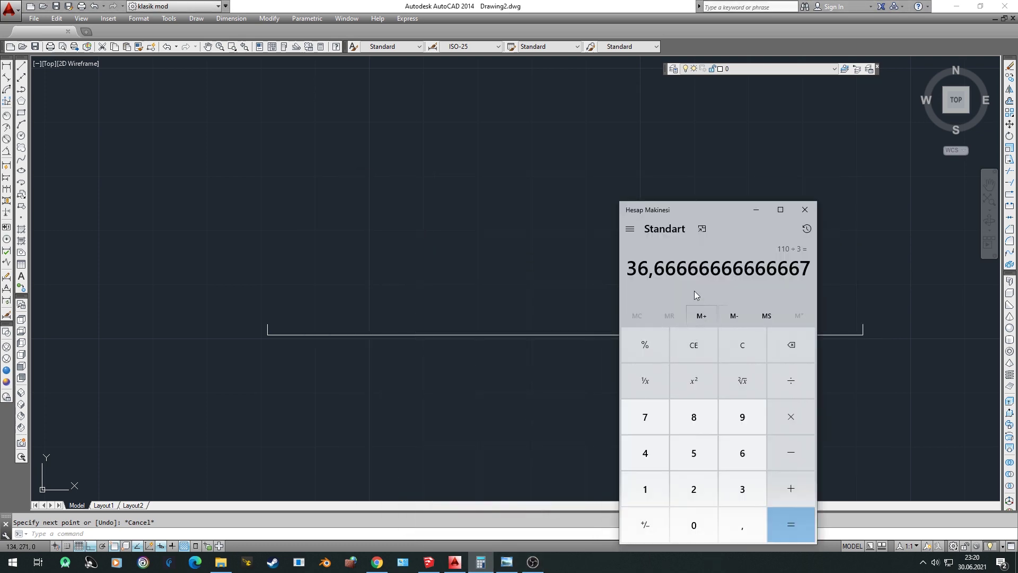
left_click(697, 353)
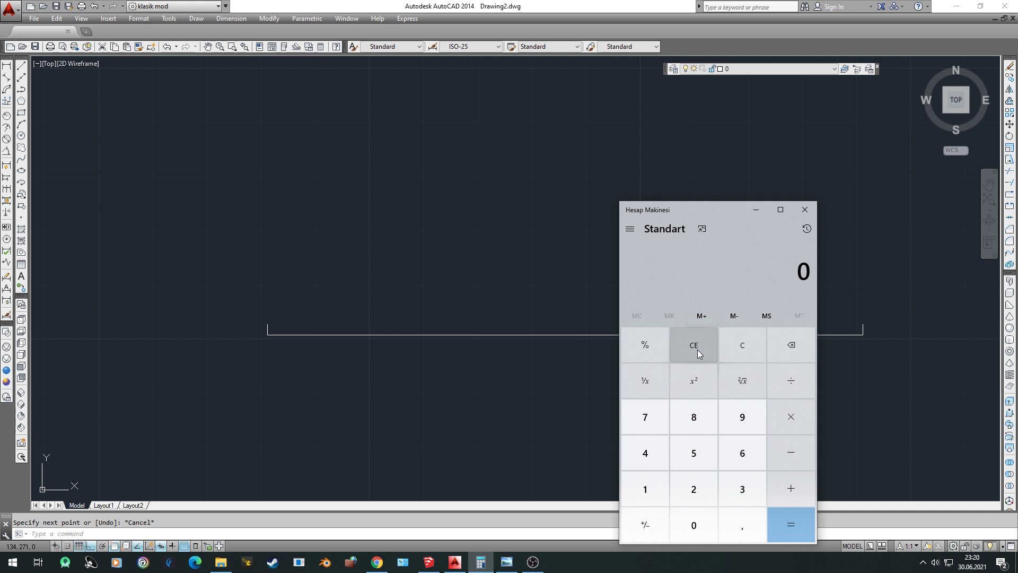
type("110")
left_click(698, 349)
type("110")
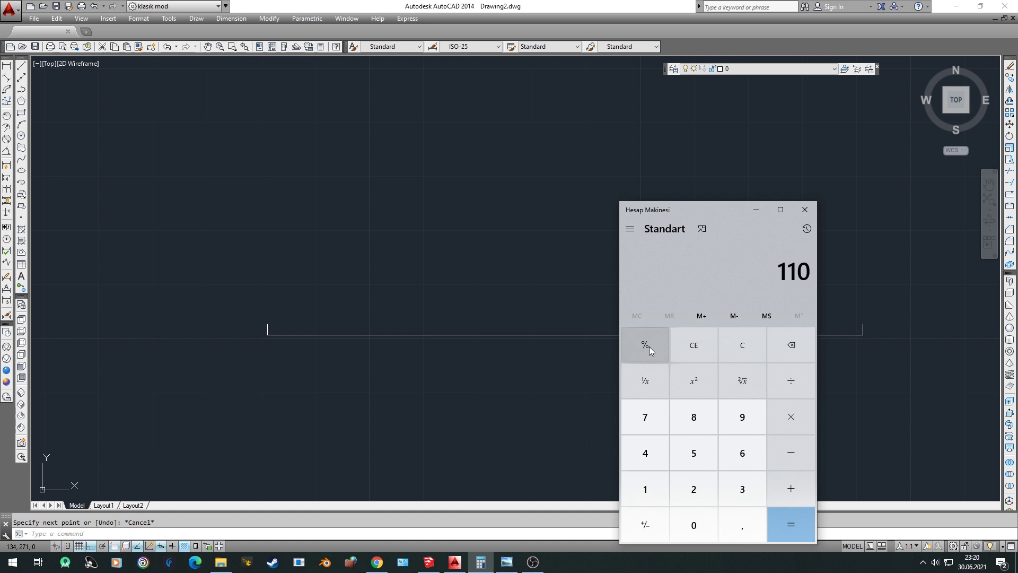
type("/20")
key("Return")
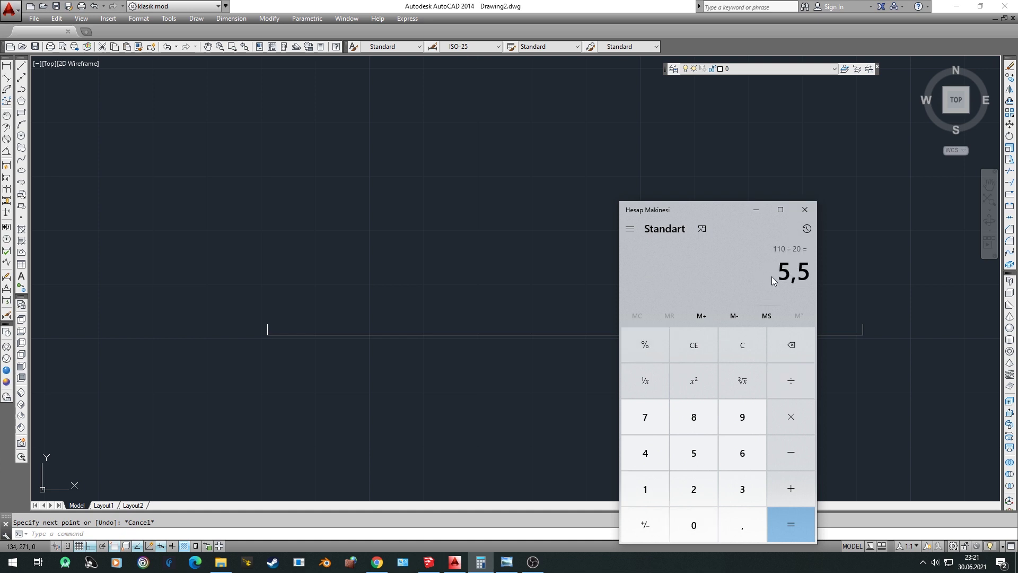
Draw a trial notch from the left end tick: 5 across, 2 up, 5.5 across
left_click(437, 5)
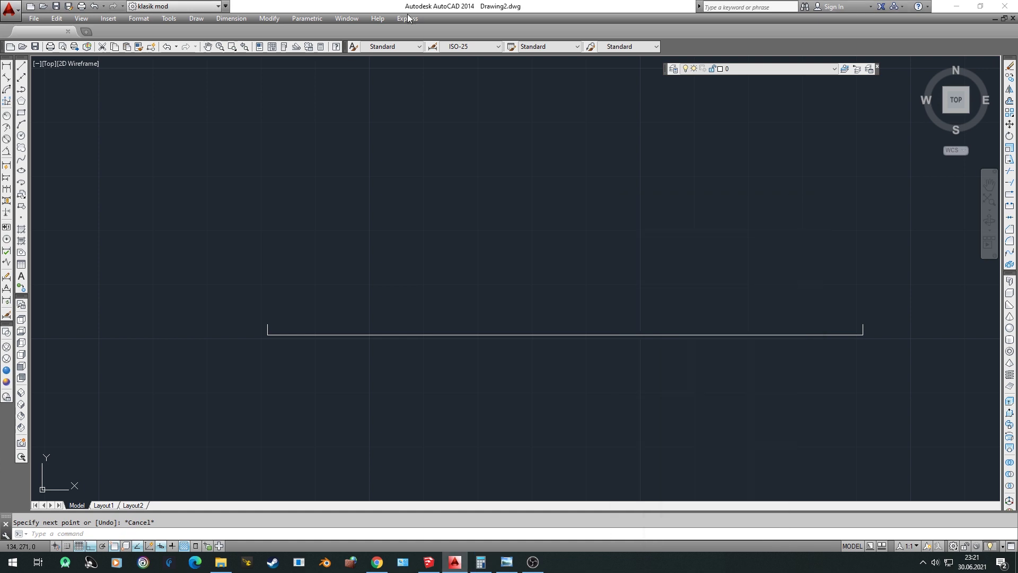
scroll(216, 282, "up", 2)
scroll(366, 317, "up", 2)
key("Return")
left_click(340, 342)
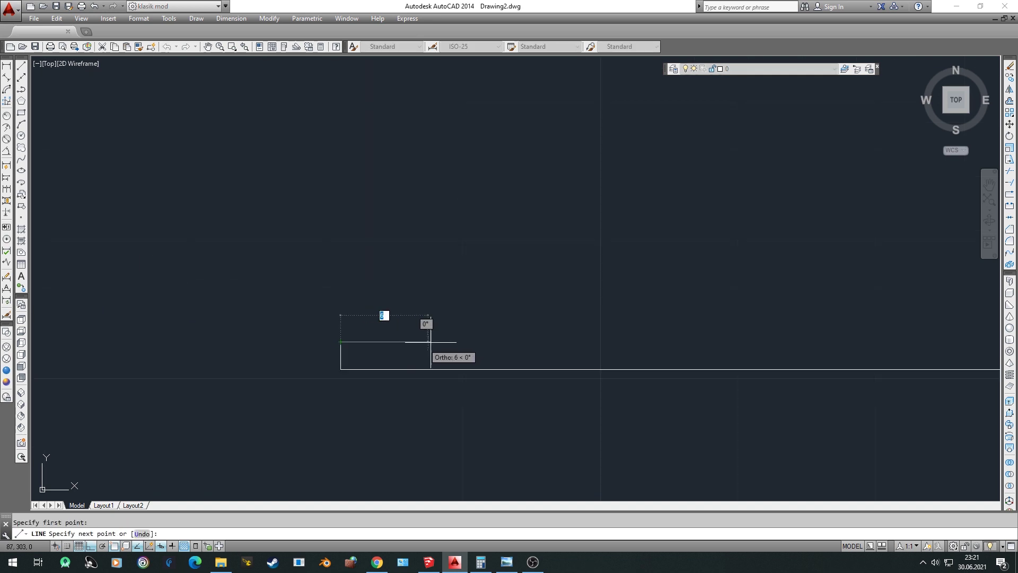
type("5")
key("Return")
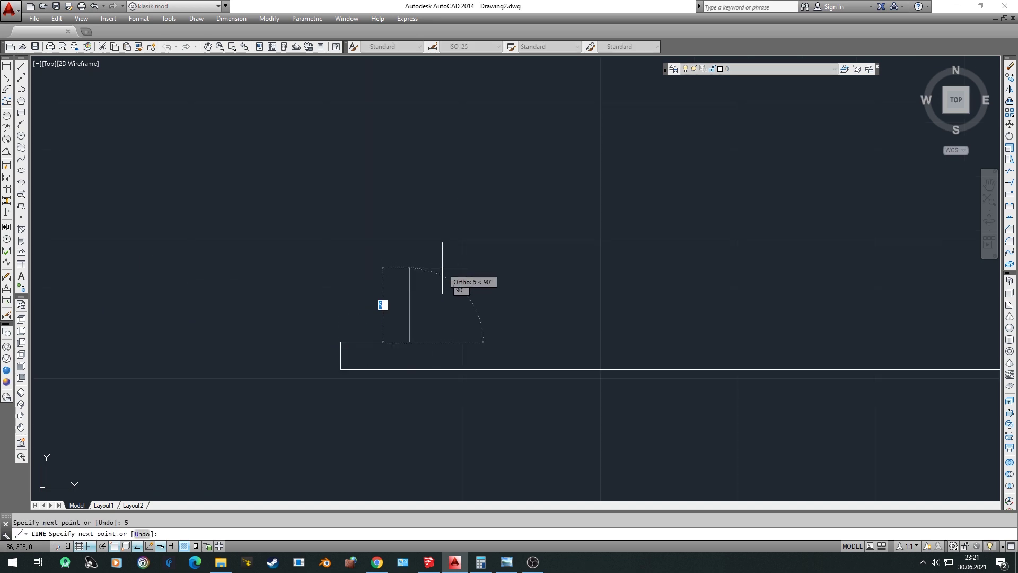
type("2")
key("Return")
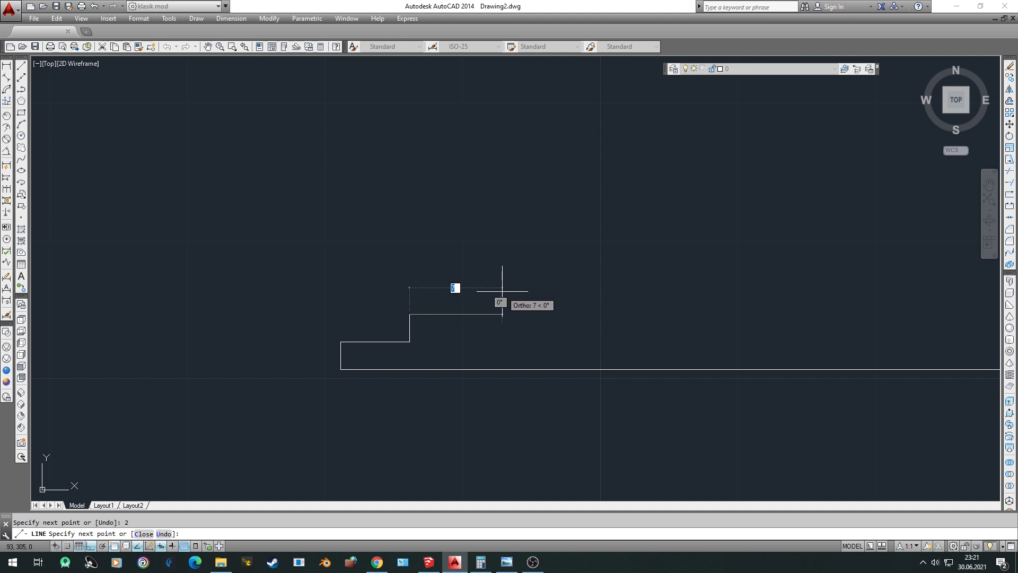
type("5.5")
key("Return")
key("Escape")
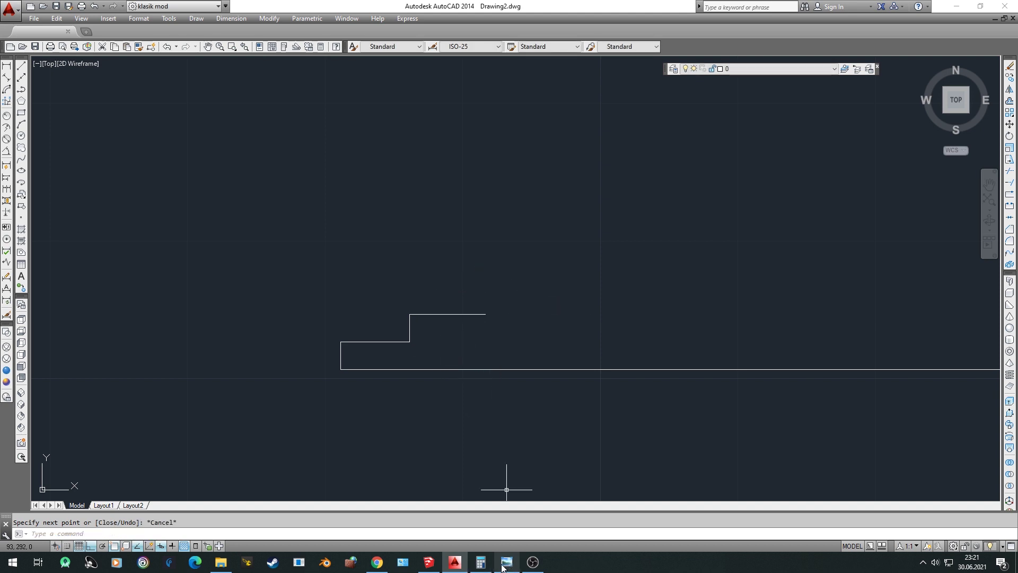
Delete the trial notch segments
left_click(377, 329)
left_click(361, 348)
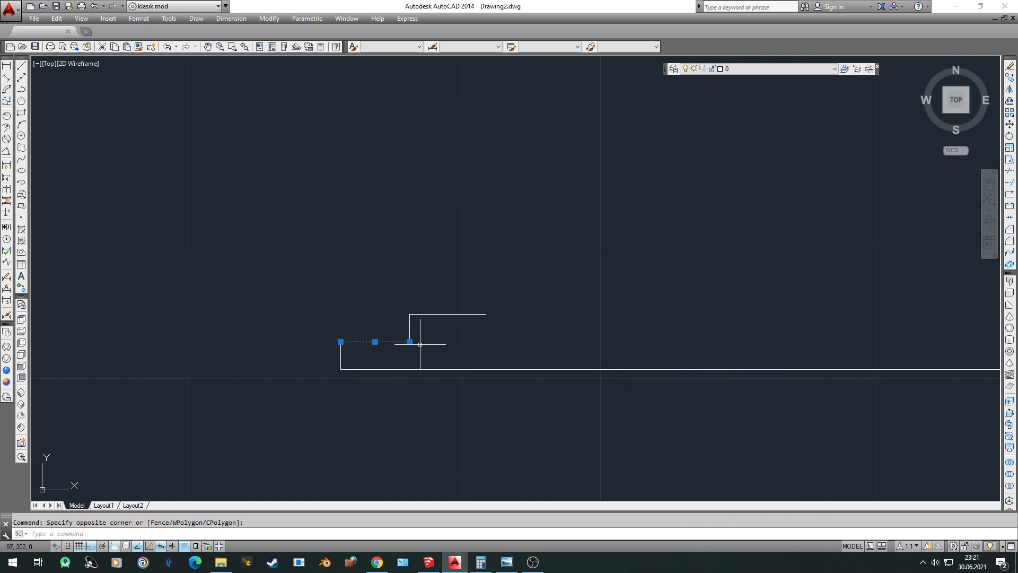
key("Delete")
left_click(456, 305)
left_click(405, 332)
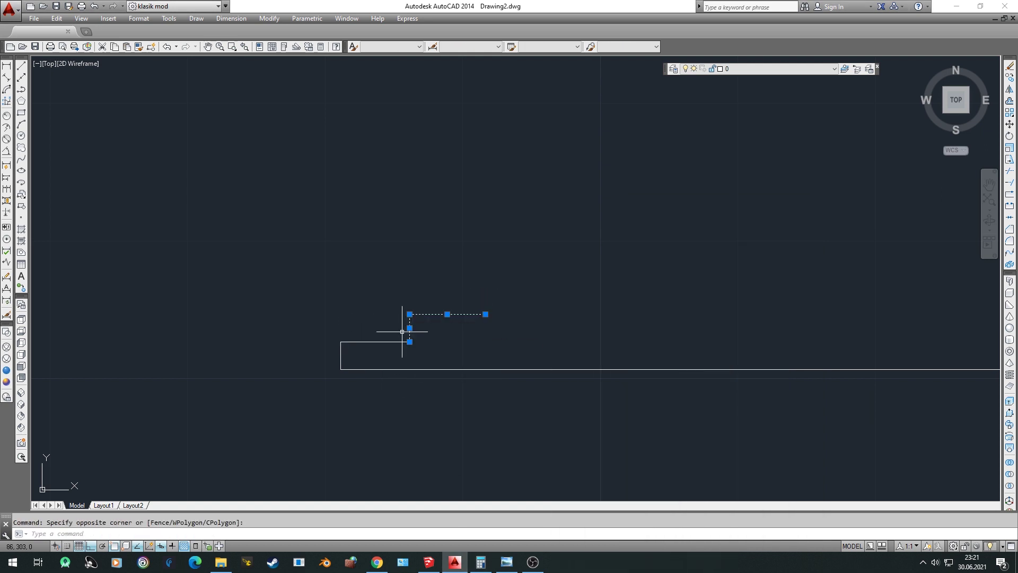
key("Delete")
left_click(393, 335)
left_click(377, 351)
key("Escape")
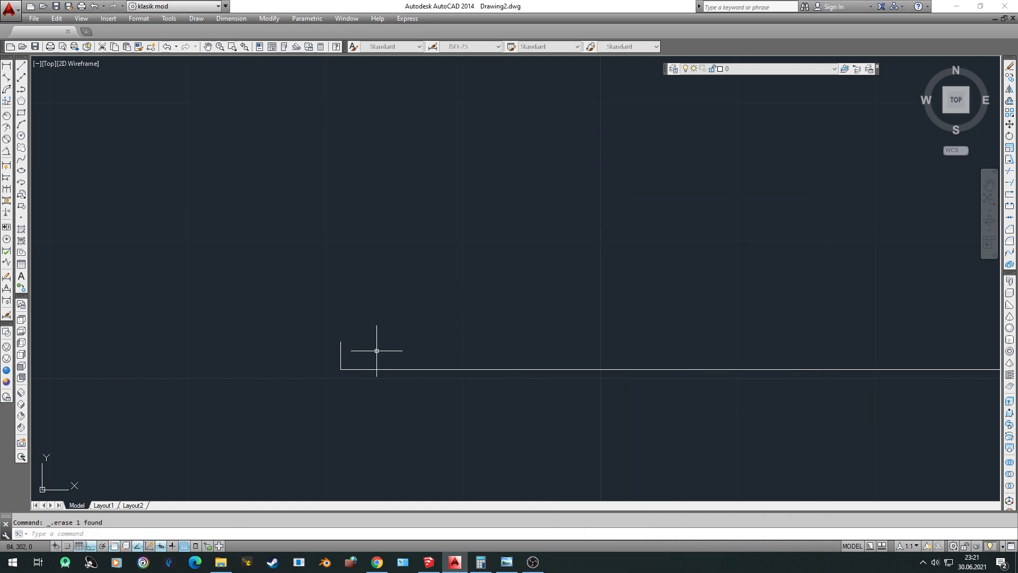
Redraw the notch from the left end tick: 5.5 across, 2 up, 5 across
type("l")
key("Return")
left_click(340, 341)
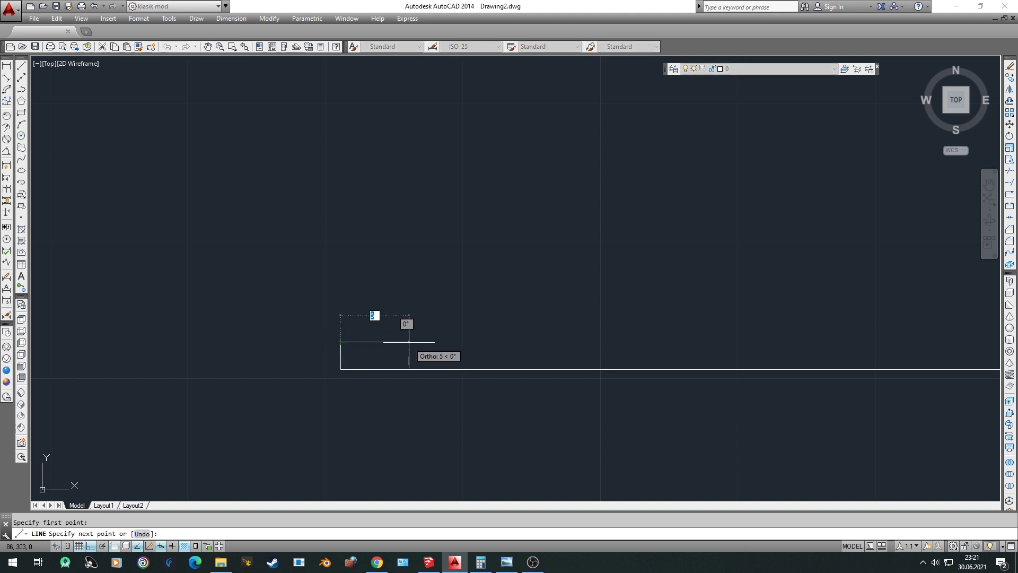
type("5.5")
key("Return")
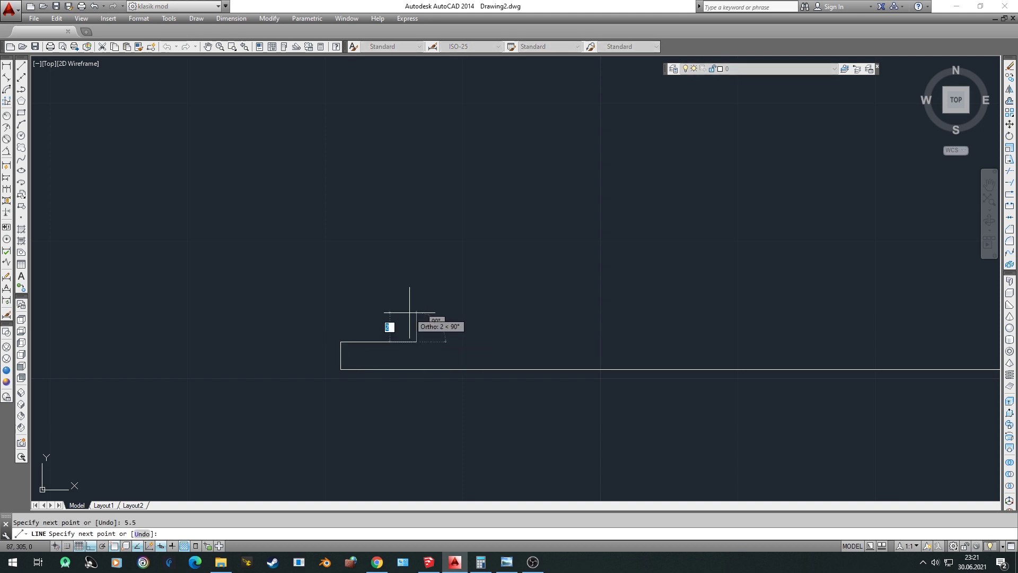
type("2")
key("Return")
type("5.5")
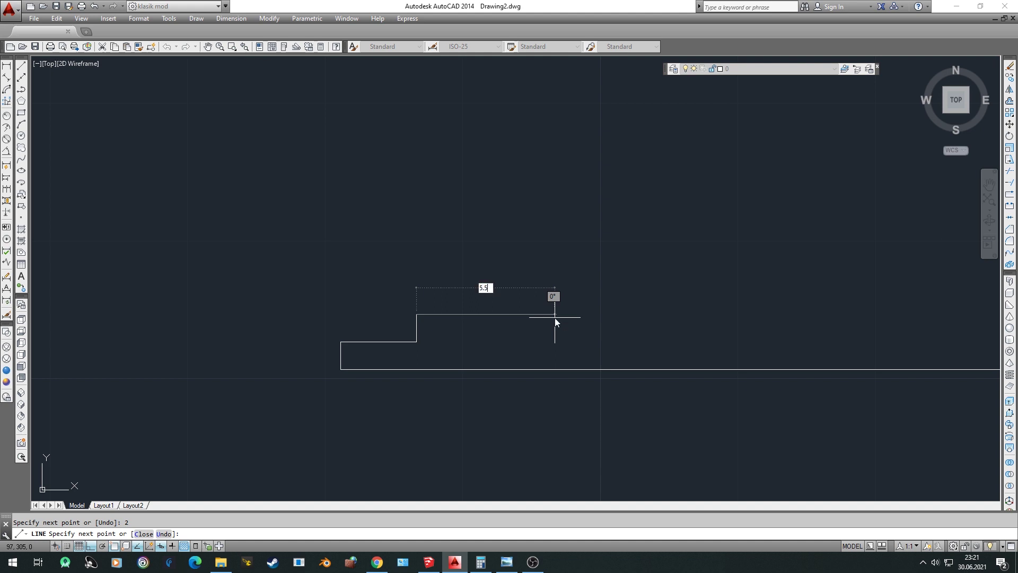
key("Return")
key("Return")
left_click(533, 335)
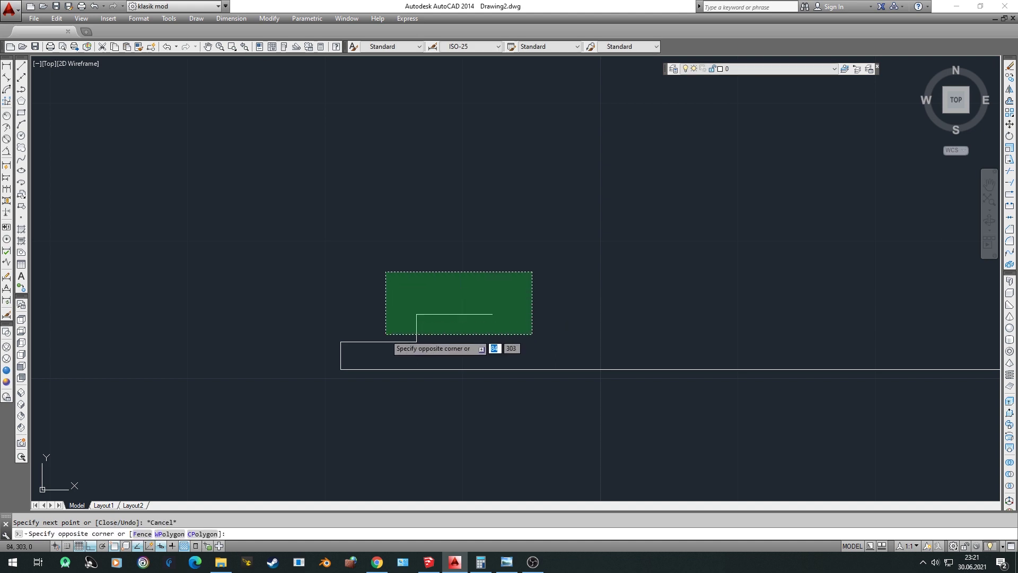
left_click(518, 299)
key("Return")
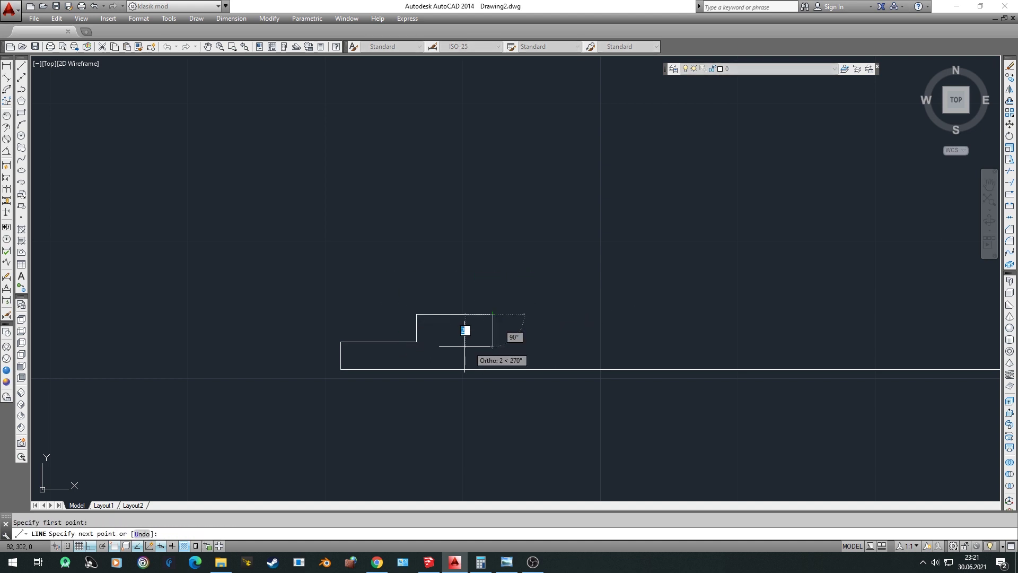
Close the notch with a 2-unit drop back to the base line
left_click(416, 342)
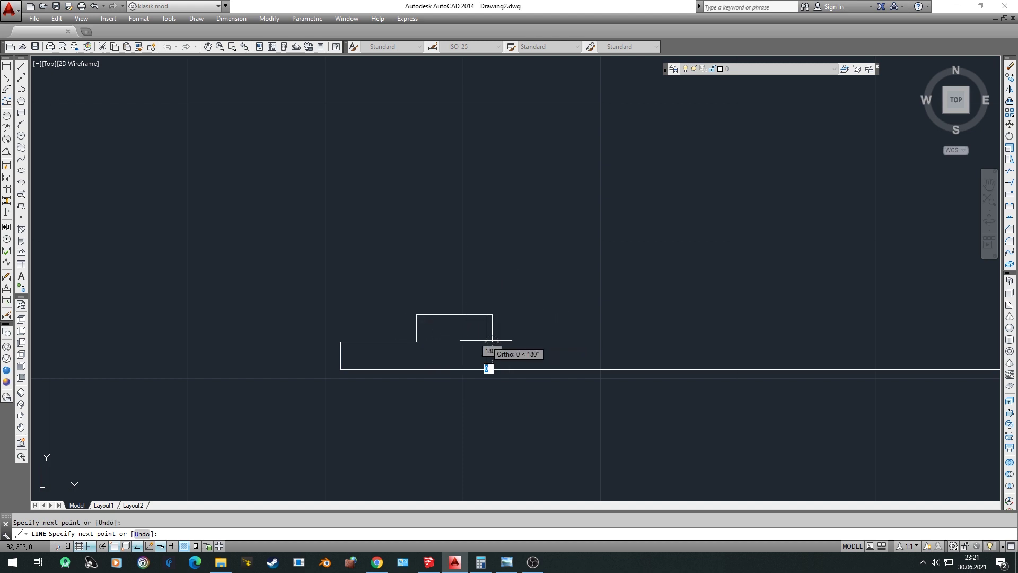
type("2")
key("Return")
key("Return")
left_click(548, 282)
left_click(379, 352)
type("co")
key("Return")
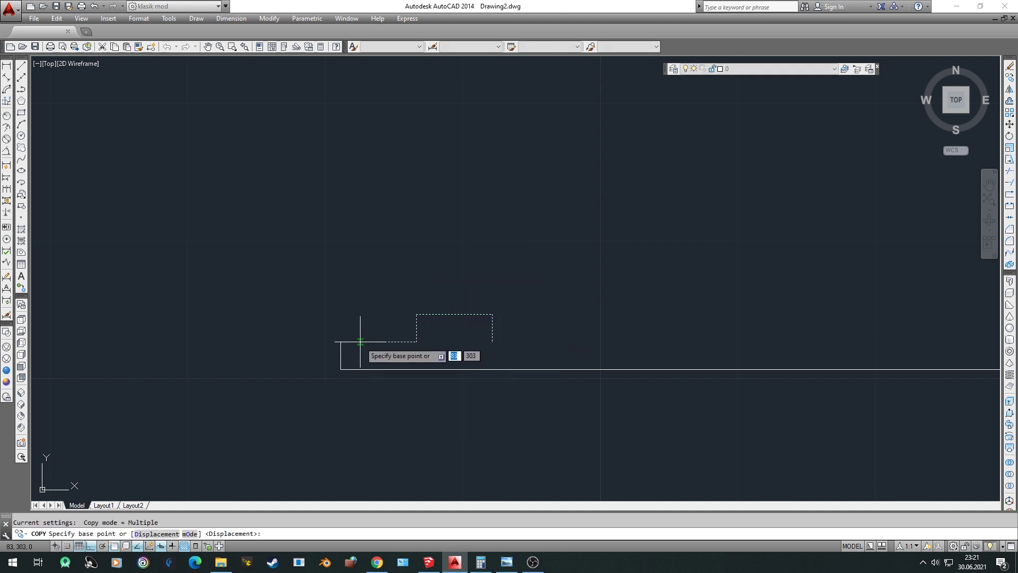
Copy the notch twice further along the base line
left_click(492, 341)
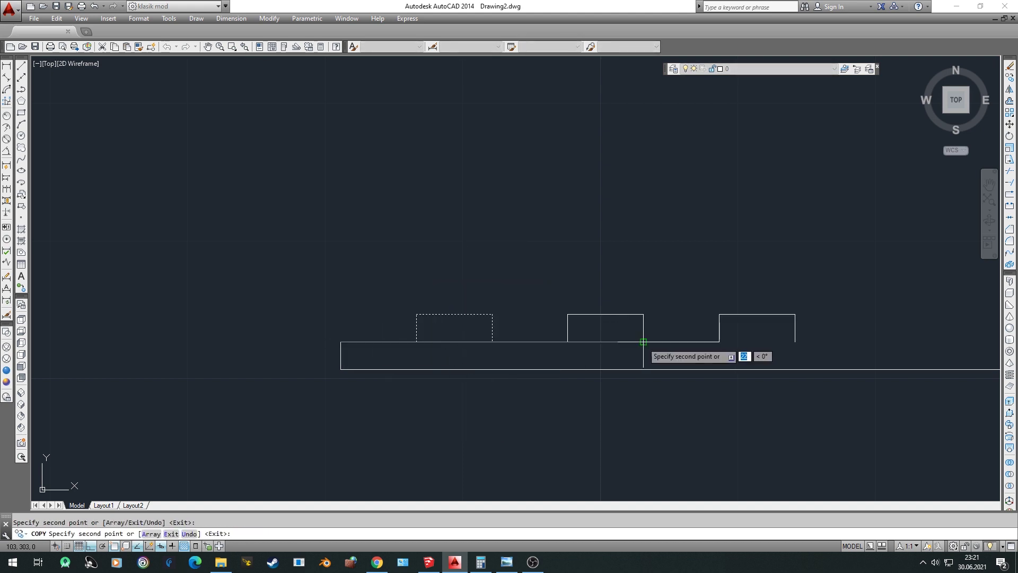
left_click(643, 341)
middle_click_drag(799, 341, 486, 358)
key("Escape")
scroll(536, 336, "down", 4)
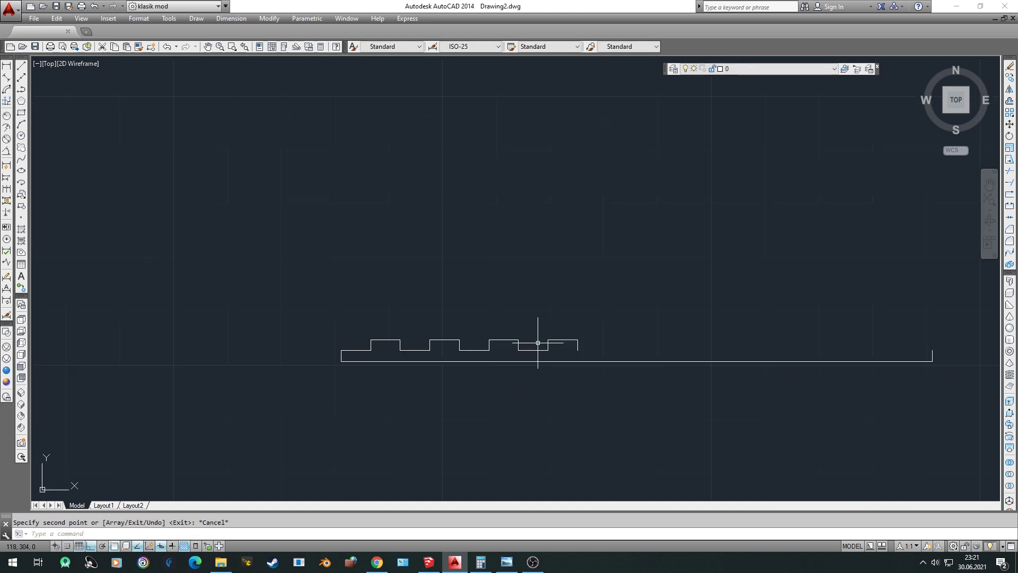
Copy the whole row of notches several times further right along the bar
left_click(633, 327)
left_click(386, 359)
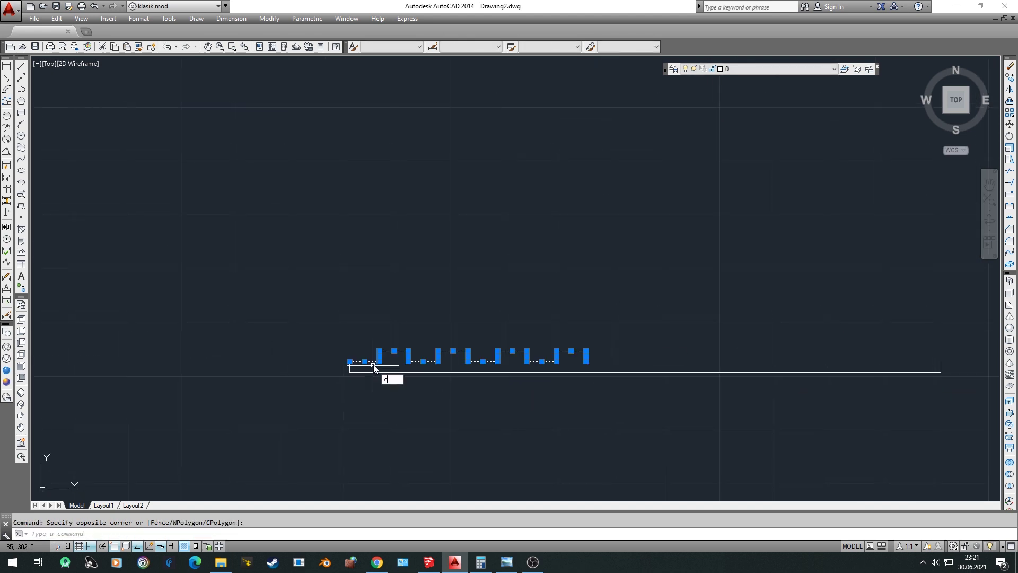
type("co")
key("Return")
left_click(350, 363)
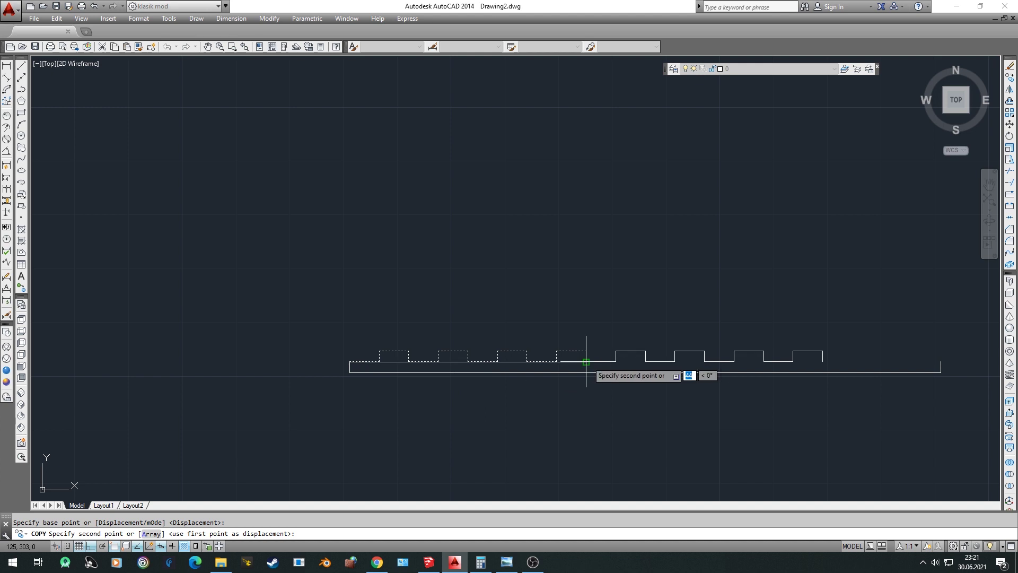
left_click(556, 362)
middle_click_drag(677, 363, 499, 366)
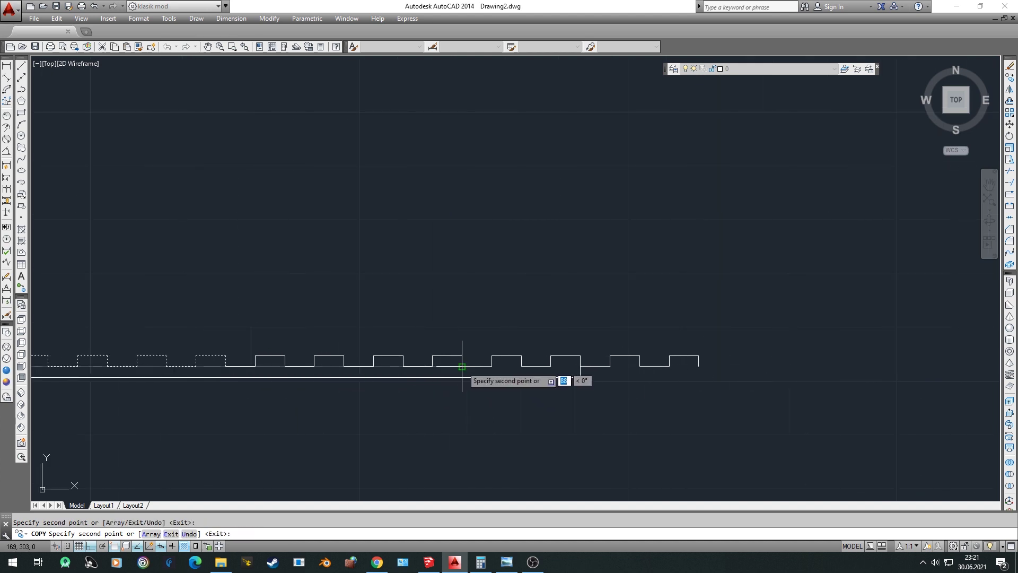
left_click(486, 362)
key("Escape")
Delete the surplus notches
left_click(723, 323)
left_click(604, 380)
key("Delete")
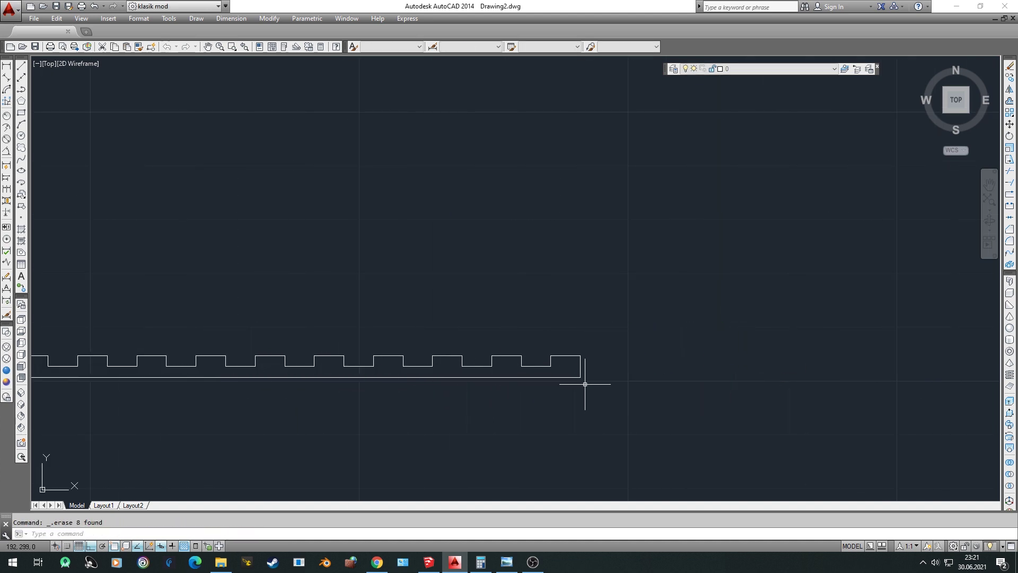
scroll(519, 342, "down", 6)
scroll(471, 283, "down", 2)
scroll(491, 378, "up", 5)
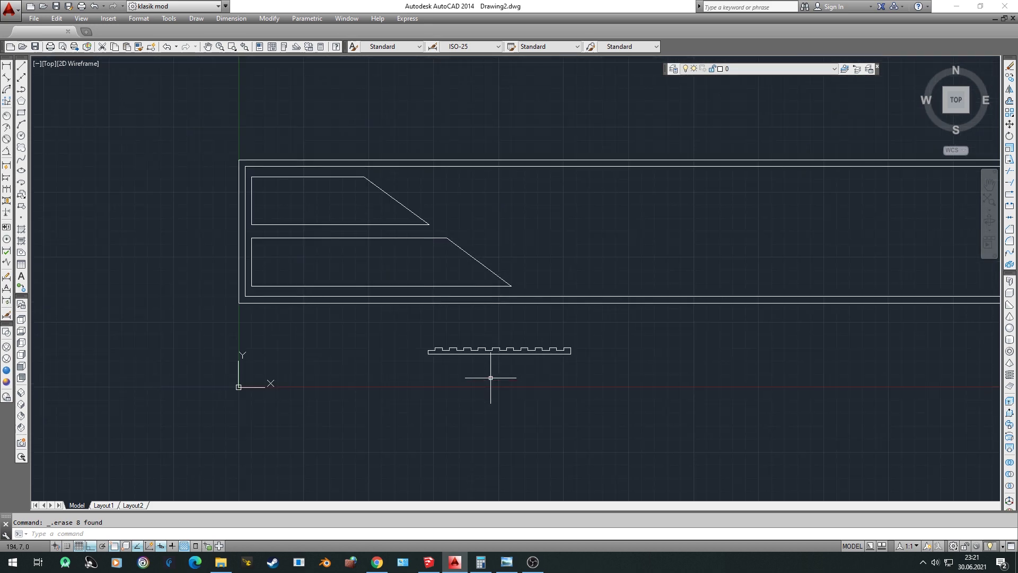
Place a line's first corner above the upper notched strip, checking the sign photo
middle_click_drag(431, 363, 441, 468)
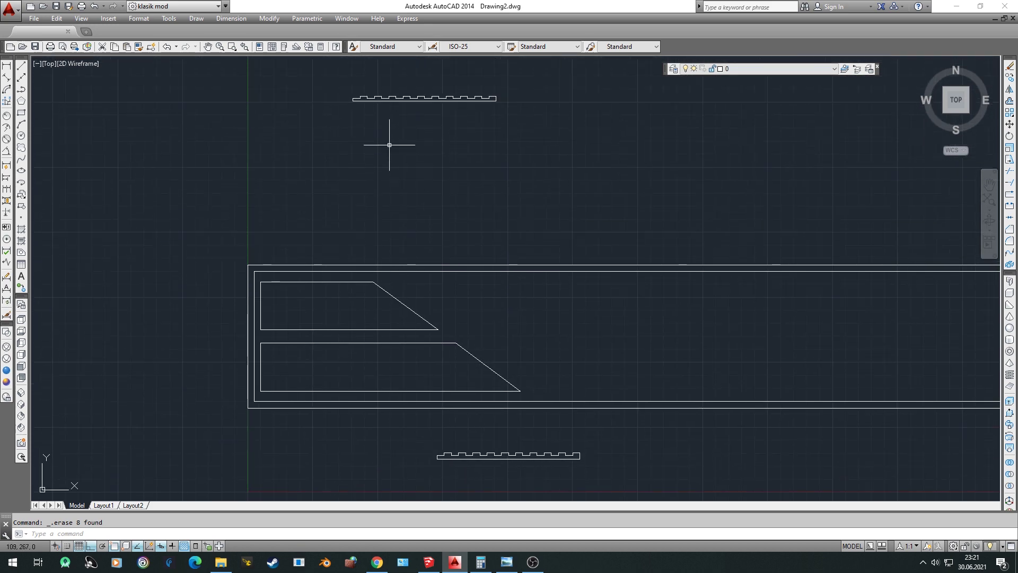
mouse_move(390, 111)
middle_mouse_down()
mouse_move(432, 189)
mouse_move(425, 241)
middle_mouse_up()
scroll(431, 188, "up", 2)
key("l")
key("Return")
left_click(401, 342)
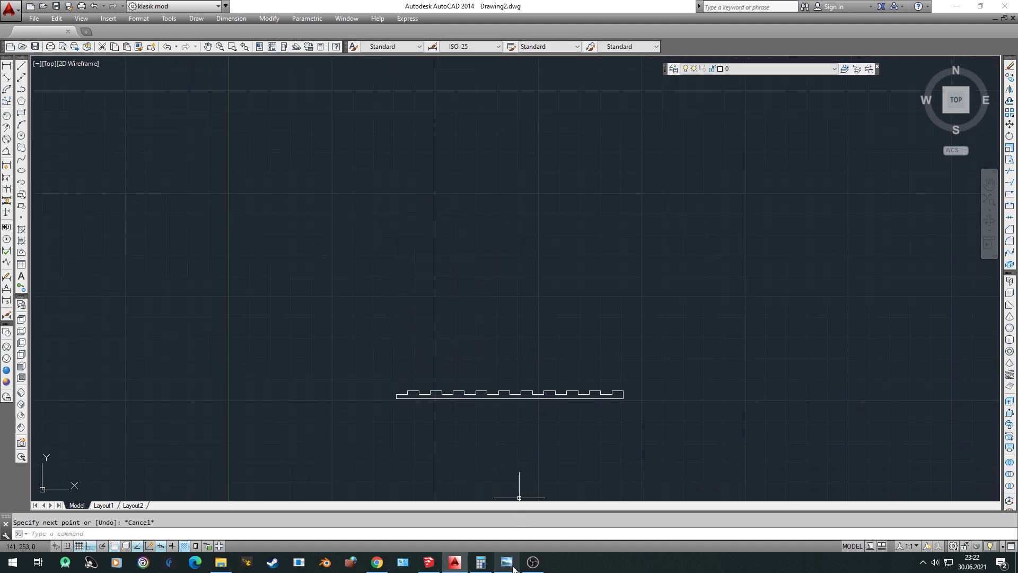
left_click(506, 562)
left_click_drag(401, 211, 223, 239)
scroll(222, 240, "down", 1)
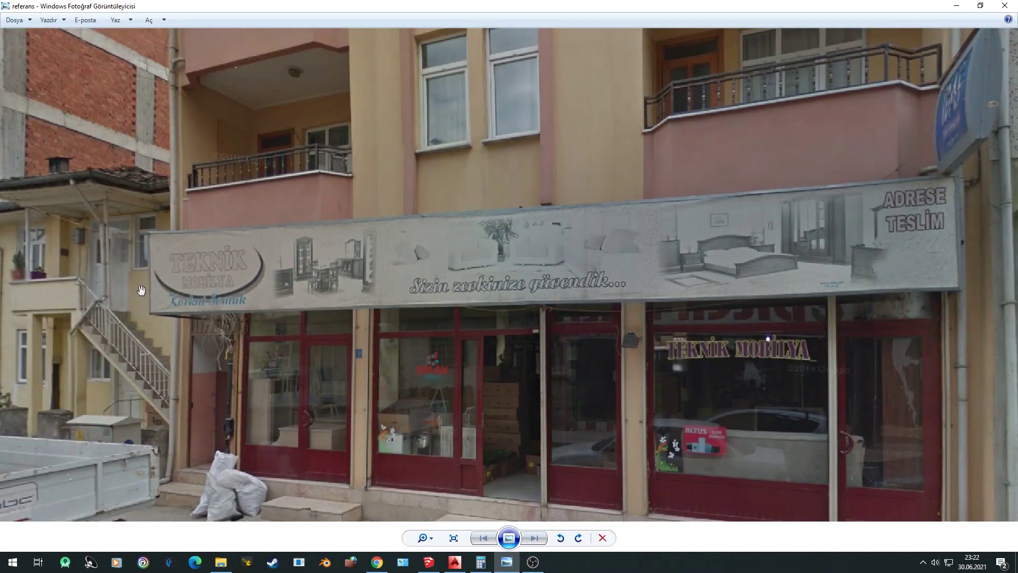
left_click(455, 562)
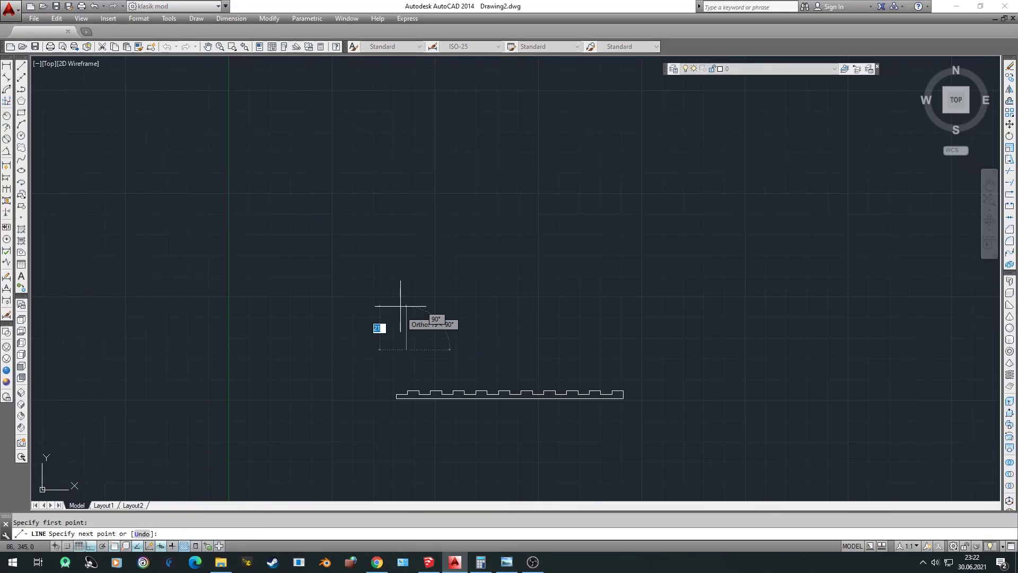
Draw the panel's 110-unit left edge upward and its 1018-unit top edge
type("110")
key("Return")
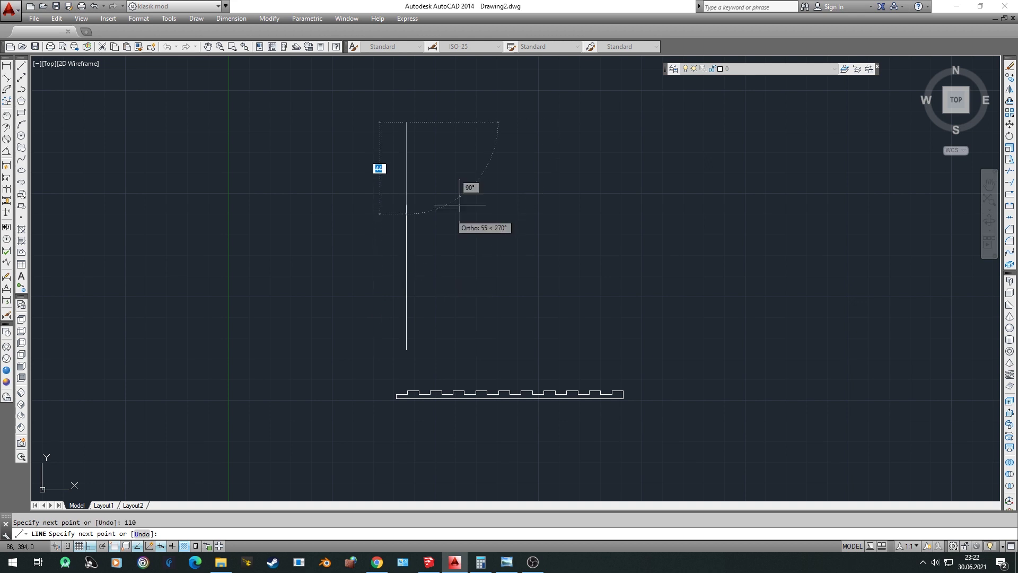
scroll(532, 200, "down", 2)
type("10")
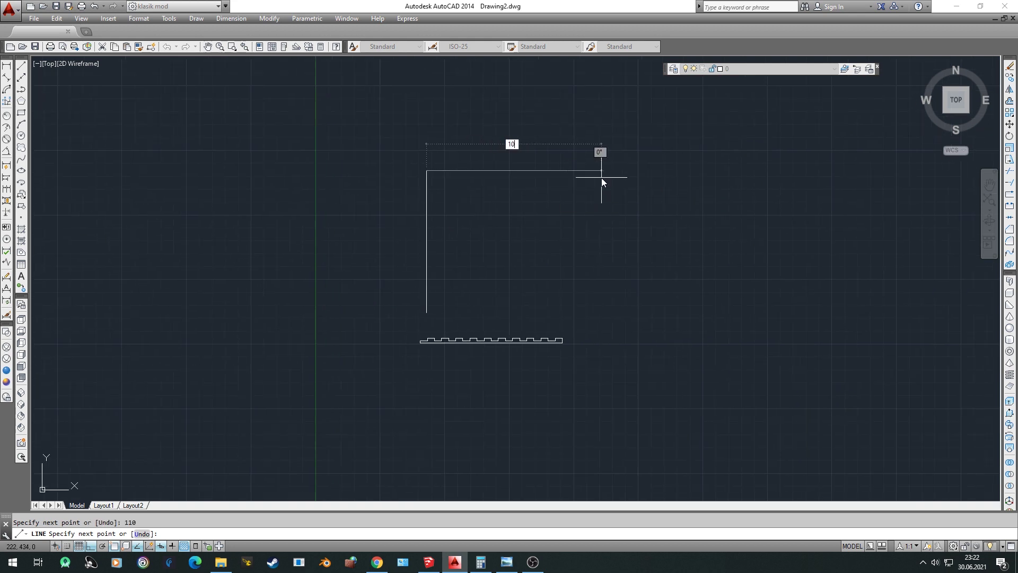
type("18")
key("Return")
scroll(602, 177, "down", 4)
middle_click_drag(1007, 229, 688, 302)
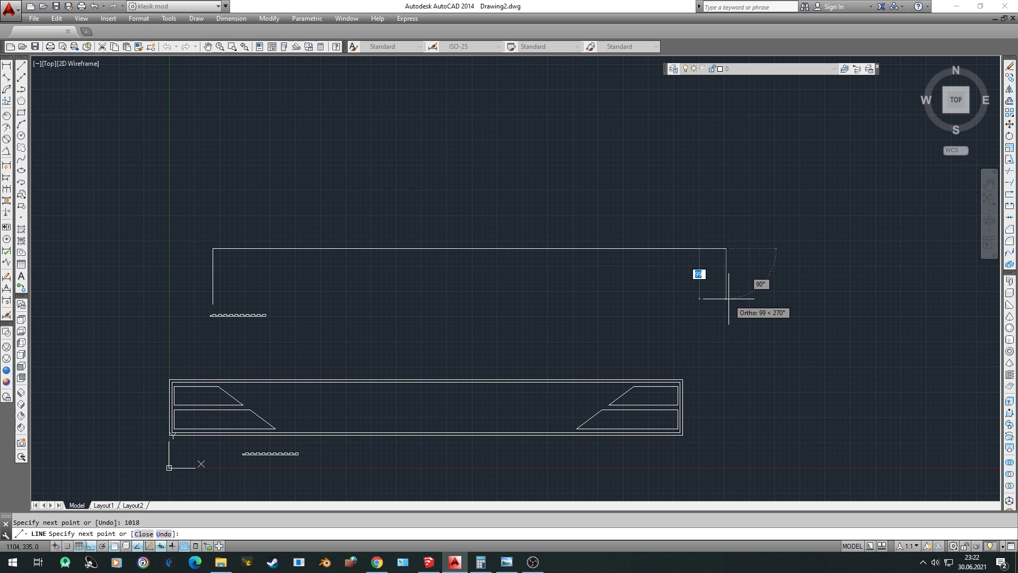
Add the 110-unit right edge downward and close the bottom back at the start point
type("110")
key("Return")
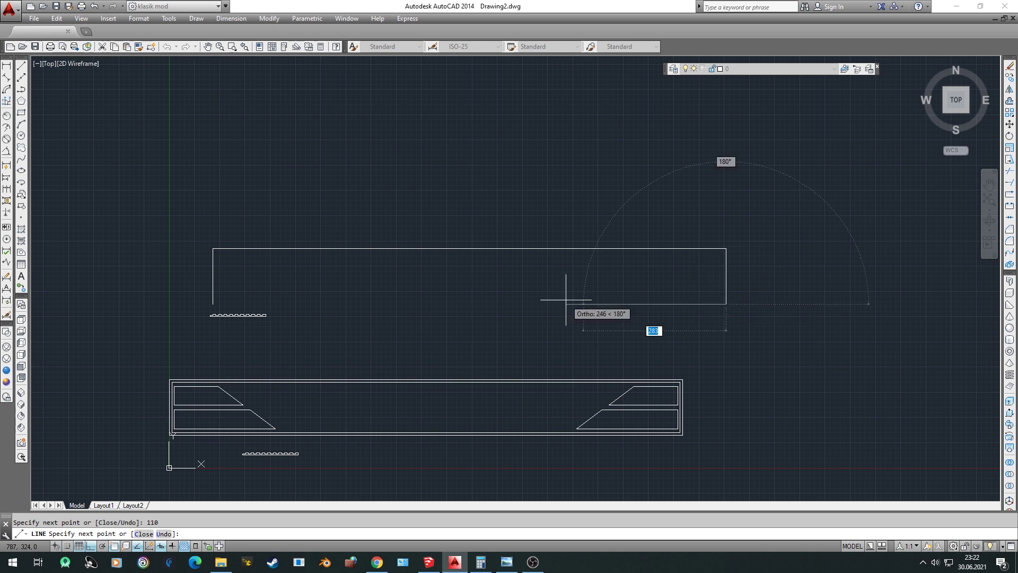
left_click(213, 304)
key("Return")
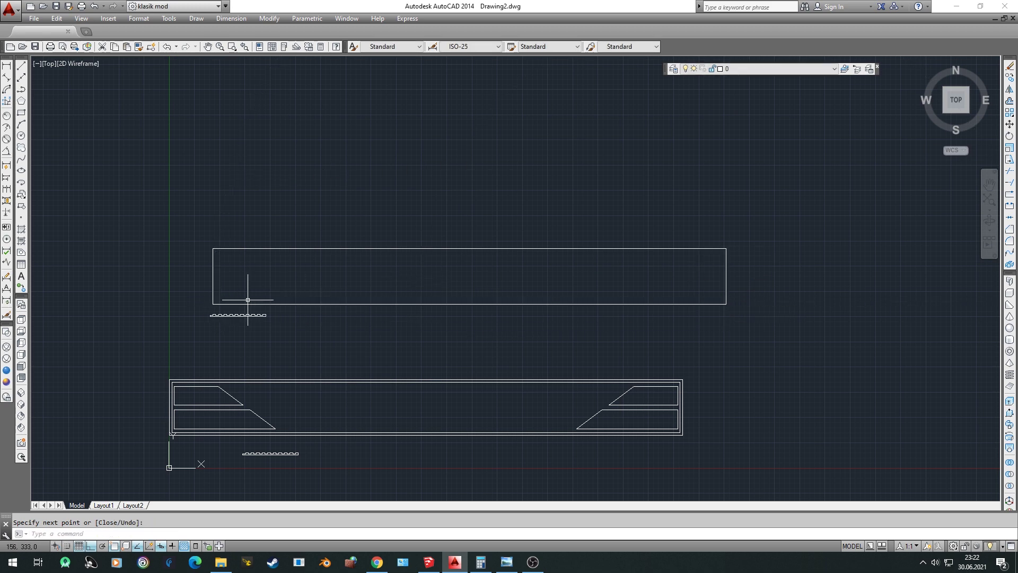
left_click(506, 562)
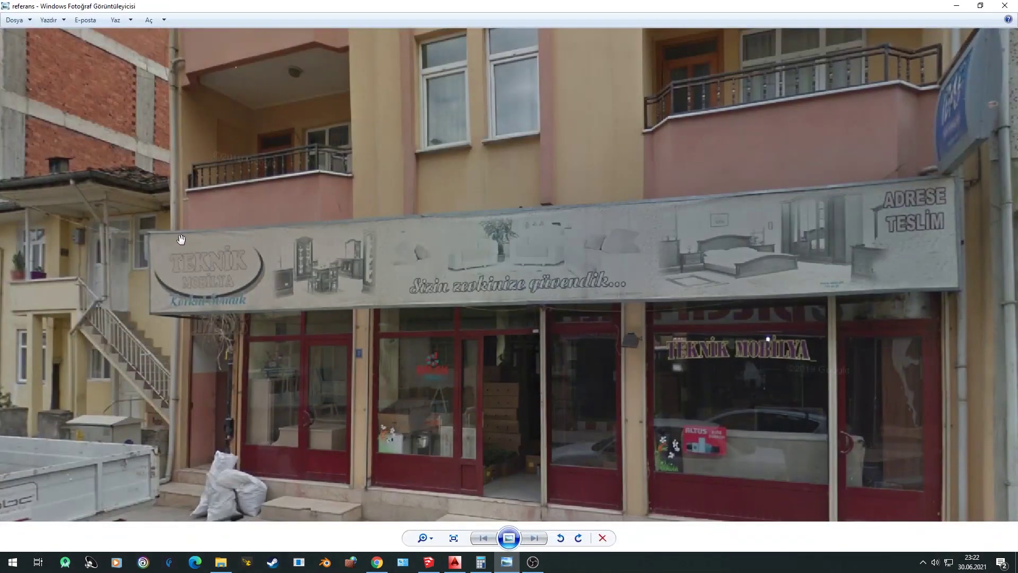
left_click(507, 561)
Zoom around and inspect the new rectangle's edges beside the finished lower panel
scroll(217, 268, "up", 2)
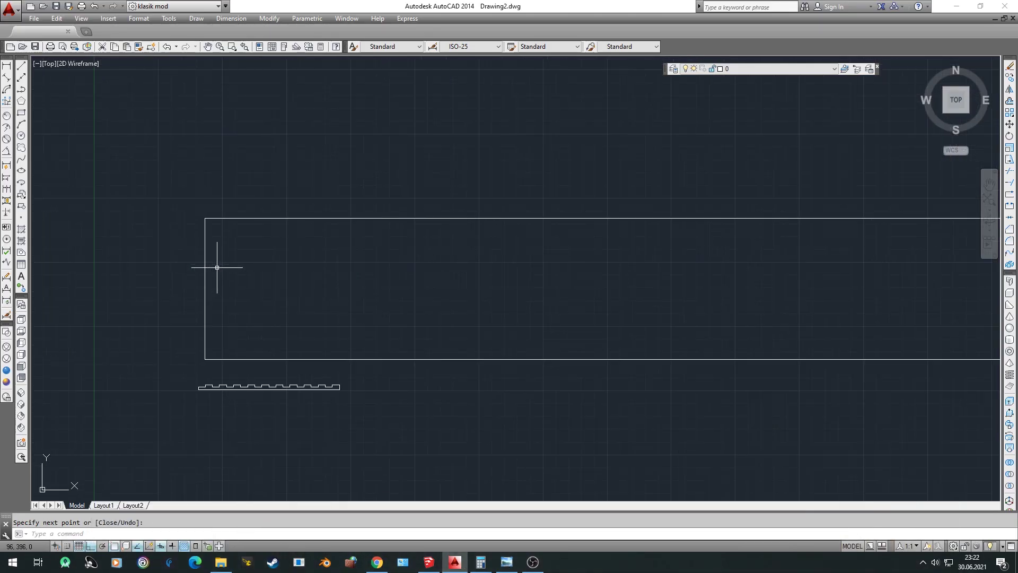
scroll(277, 377, "down", 4)
scroll(147, 356, "up", 4)
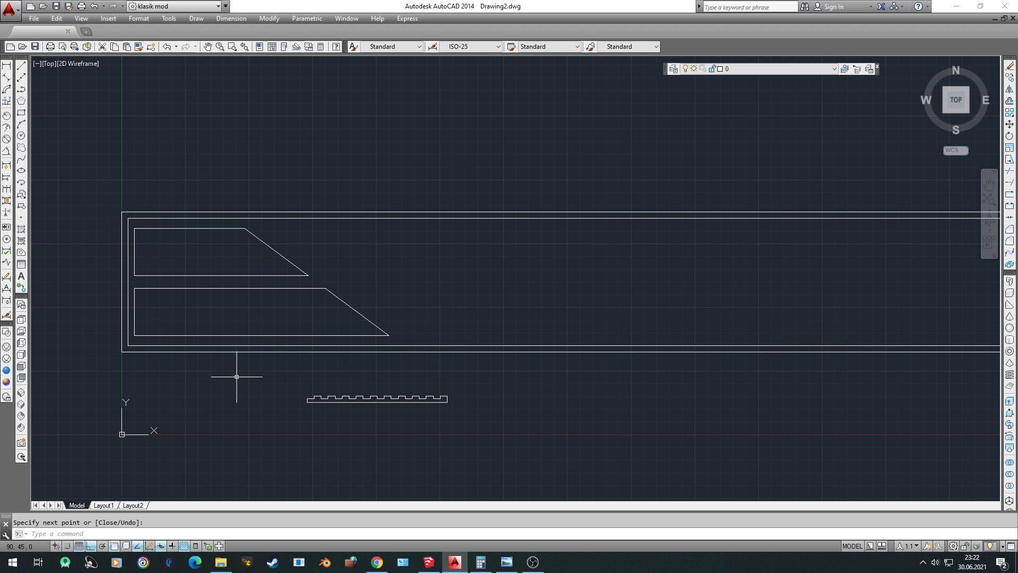
scroll(242, 342, "down", 3)
scroll(341, 398, "up", 2)
scroll(357, 307, "up", 2)
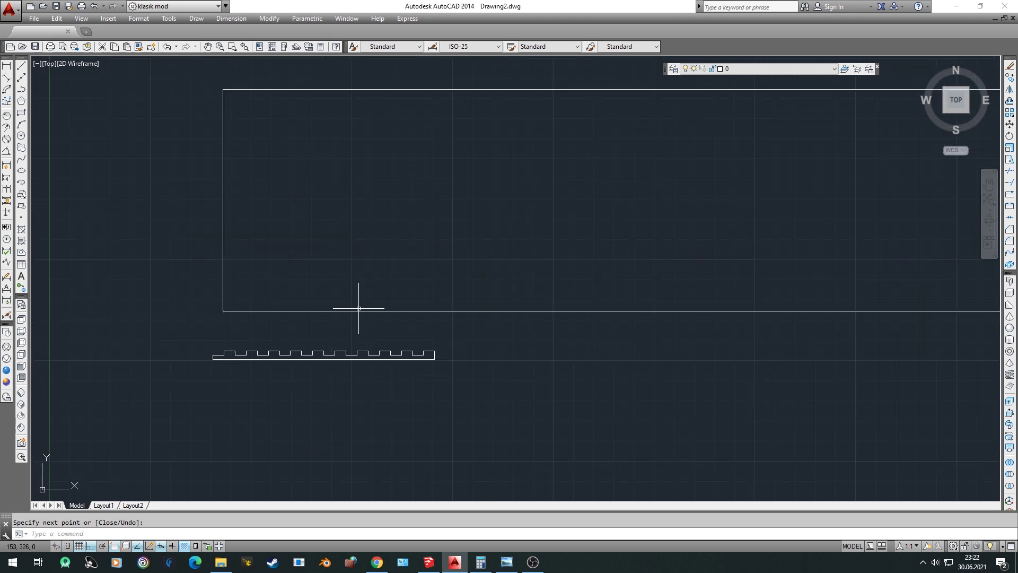
left_click(333, 325)
scroll(332, 325, "down", 4)
middle_click_drag(514, 341, 281, 336)
scroll(318, 339, "down", 2)
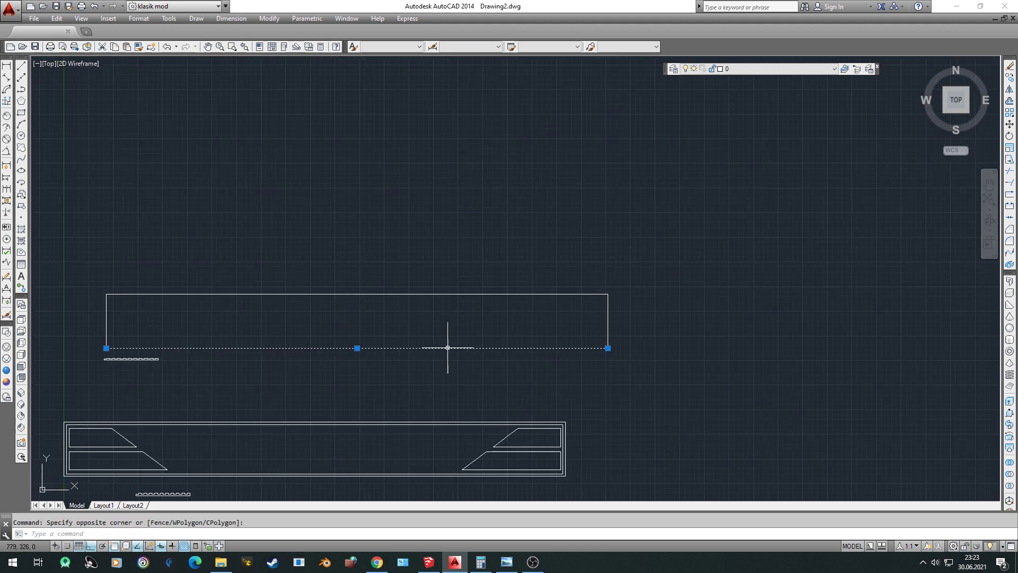
middle_click_drag(447, 345, 498, 350)
key("Escape")
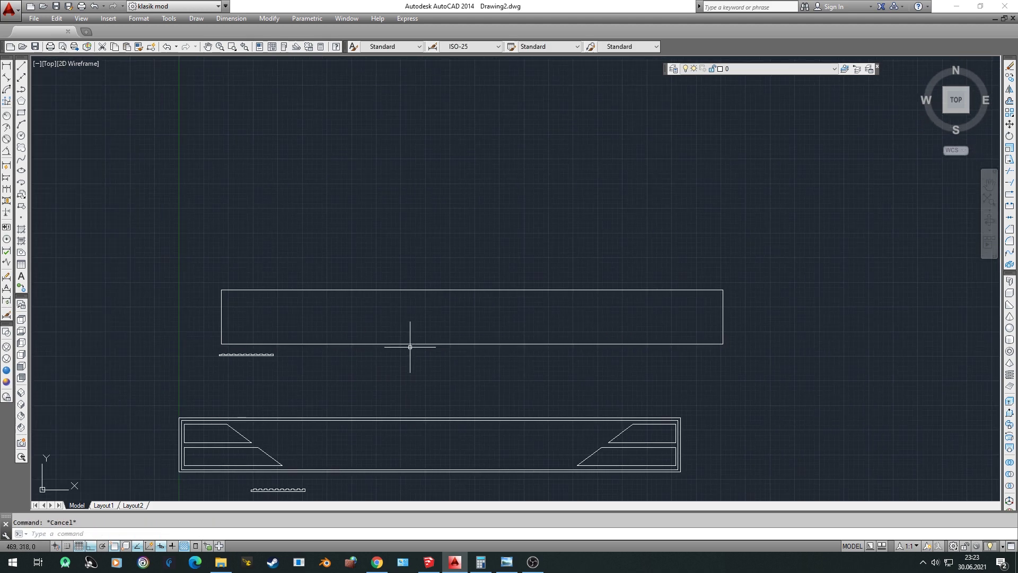
Window-select the four rectangle lines with JOIN to make one closed polyline
type("j")
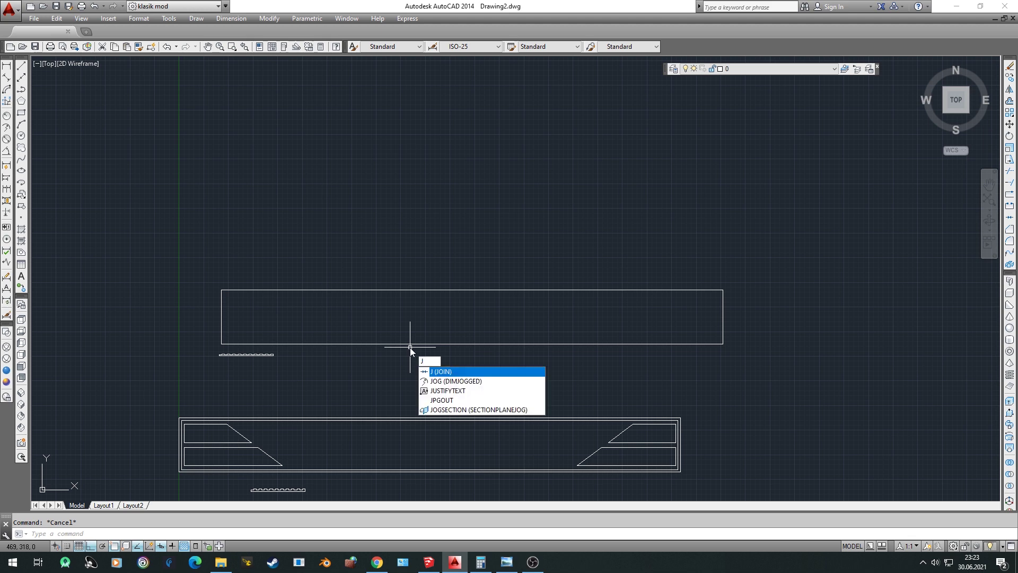
key("Return")
left_click(761, 265)
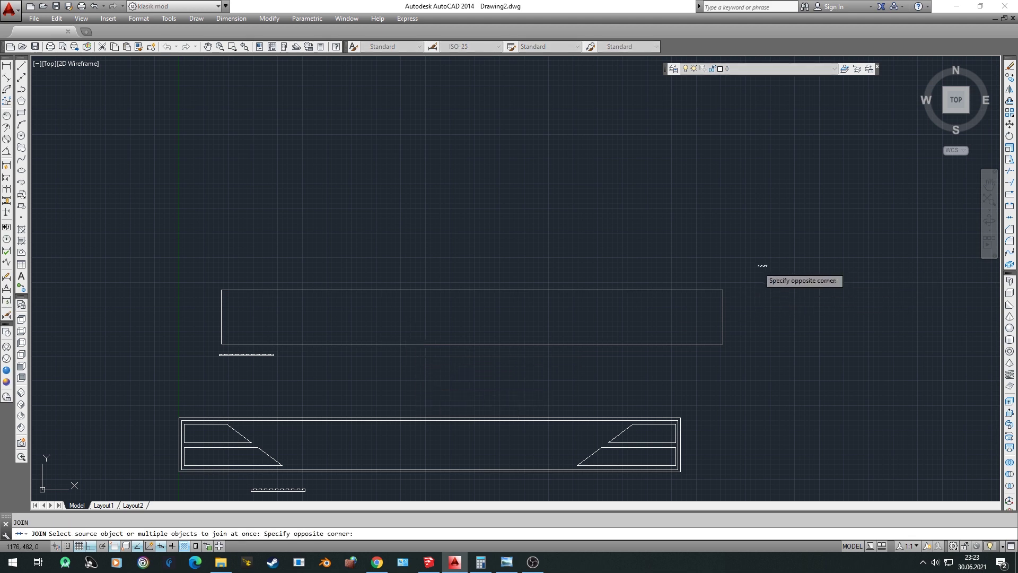
left_click(185, 352)
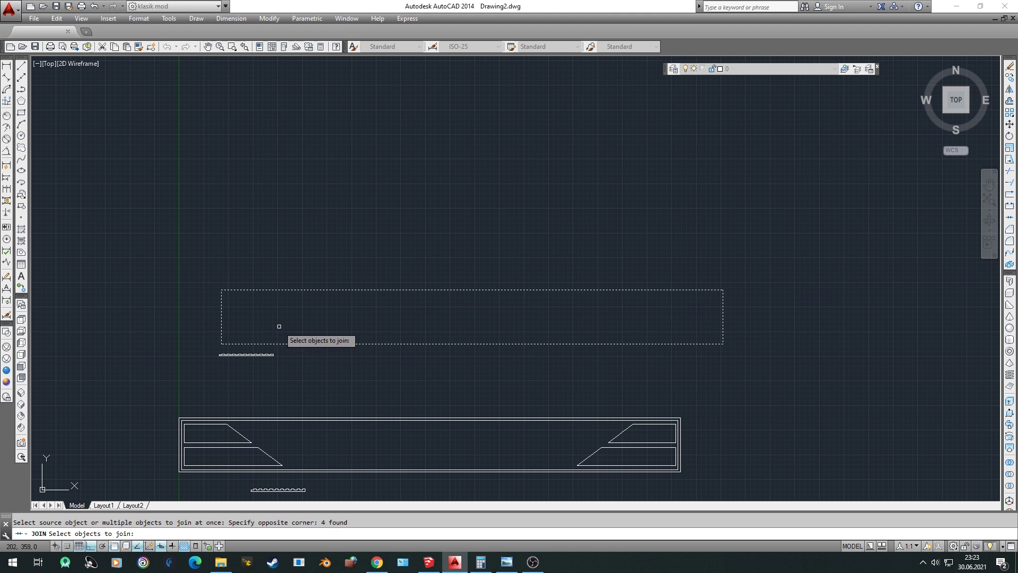
key("Return")
left_click(272, 289)
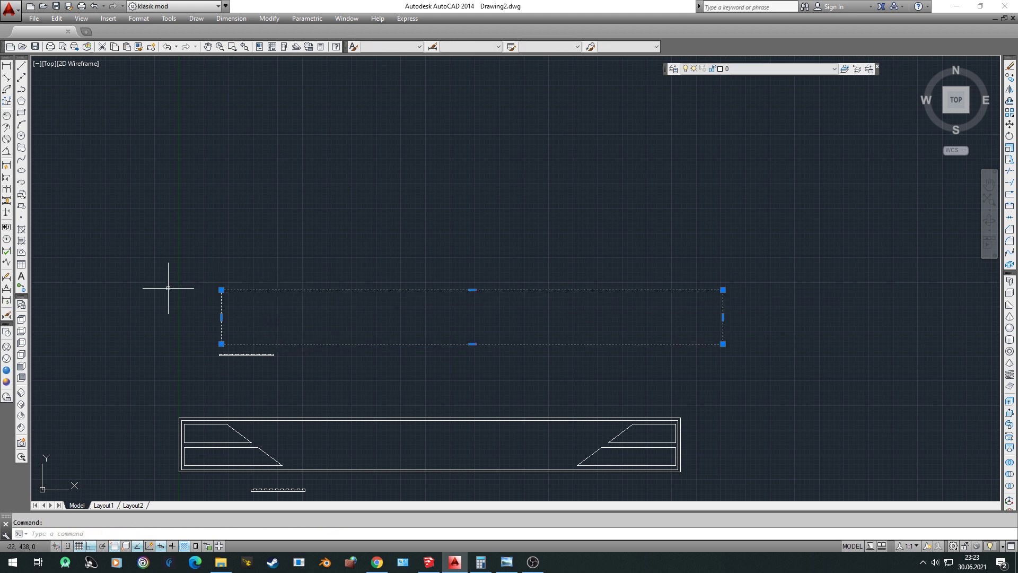
key("Escape")
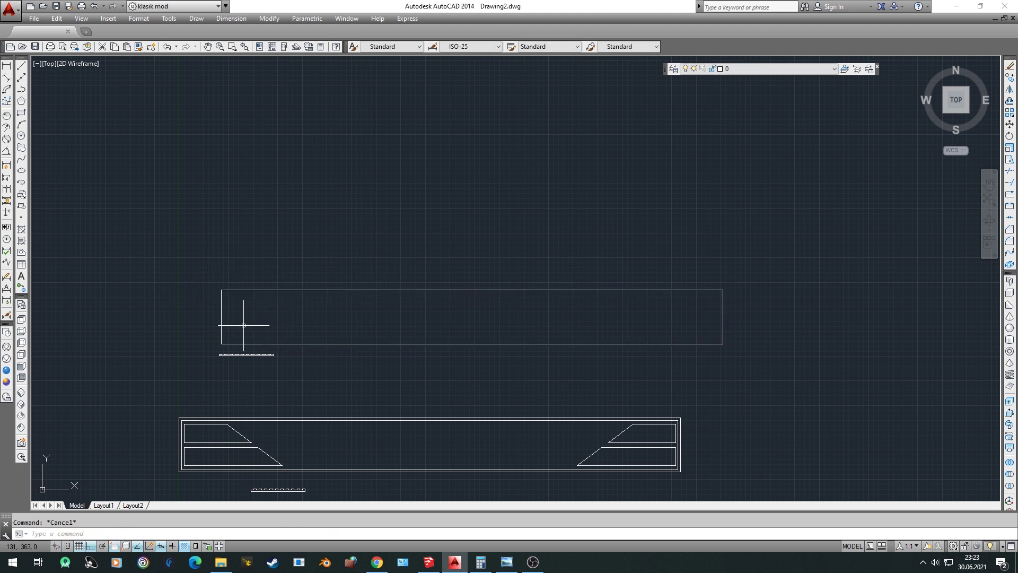
Offset the 1018 by 110 rectangle 5 units inward to form an inner frame
type("o")
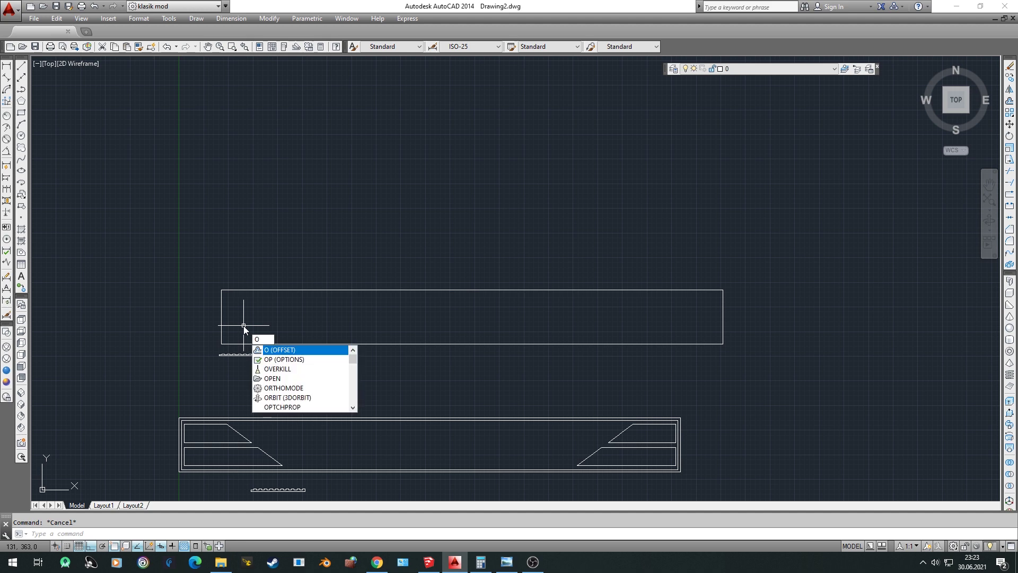
key("Return")
key("Return")
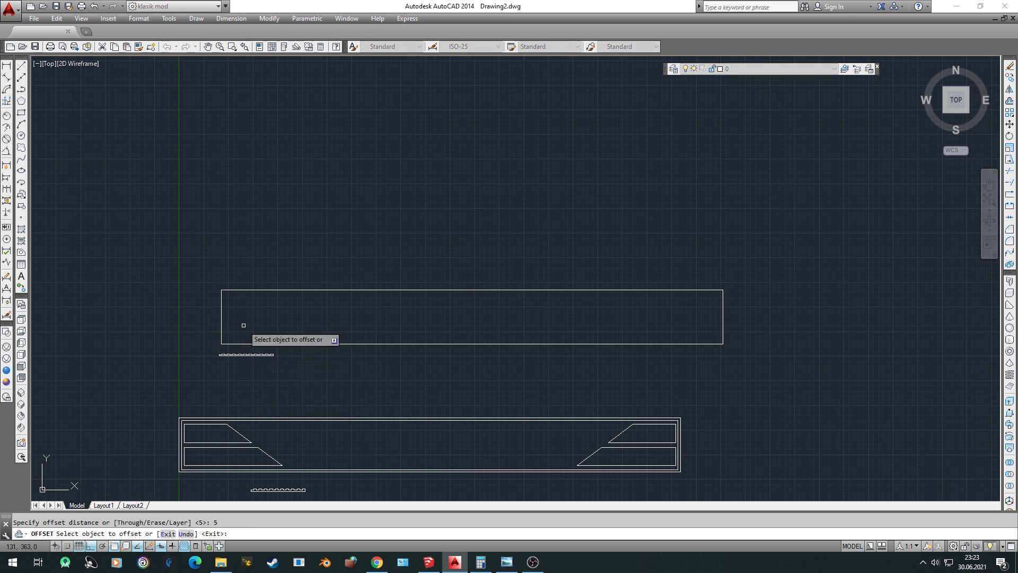
scroll(244, 325, "up", 2)
left_click(241, 354)
key("Escape")
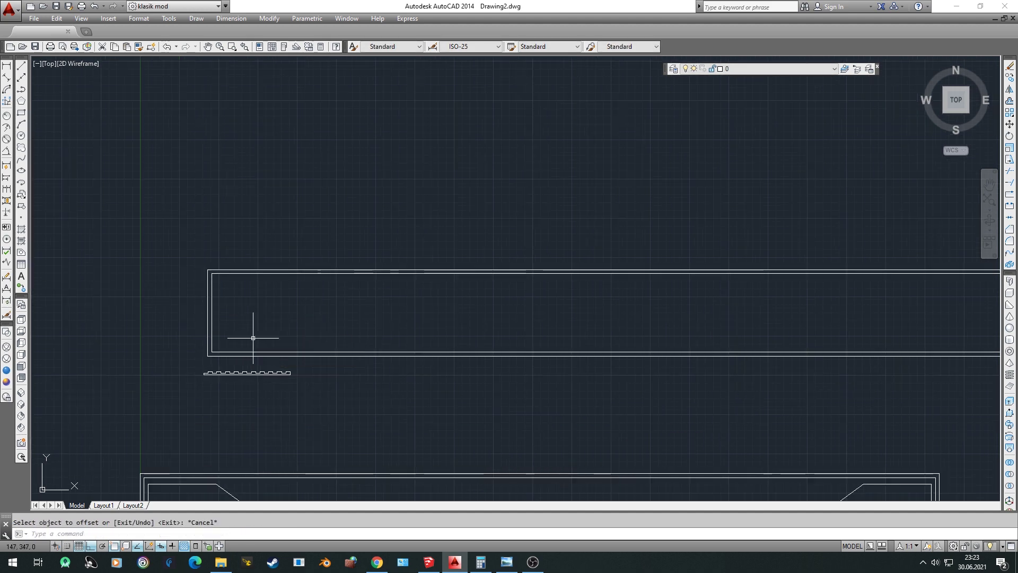
middle_click_drag(119, 328, 345, 226)
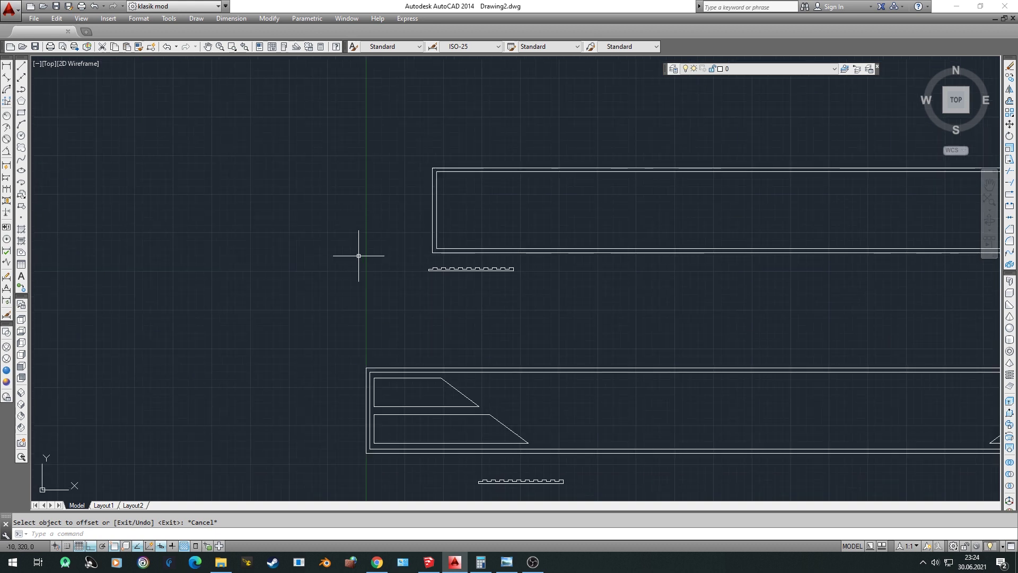
scroll(461, 409, "up", 2)
middle_click_drag(403, 387, 364, 355)
scroll(489, 387, "down", 2)
scroll(438, 362, "down", 2)
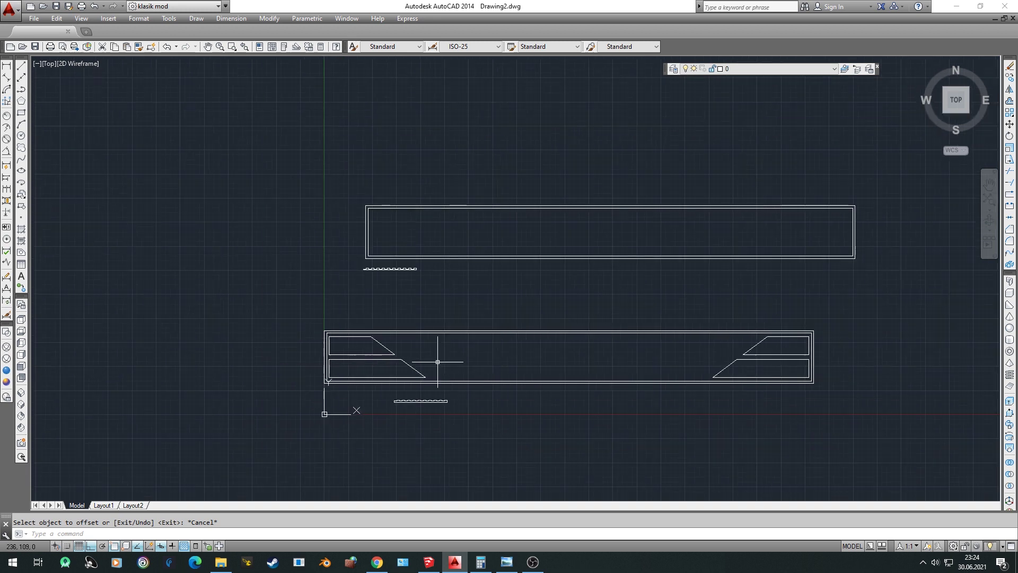
scroll(402, 364, "up", 3)
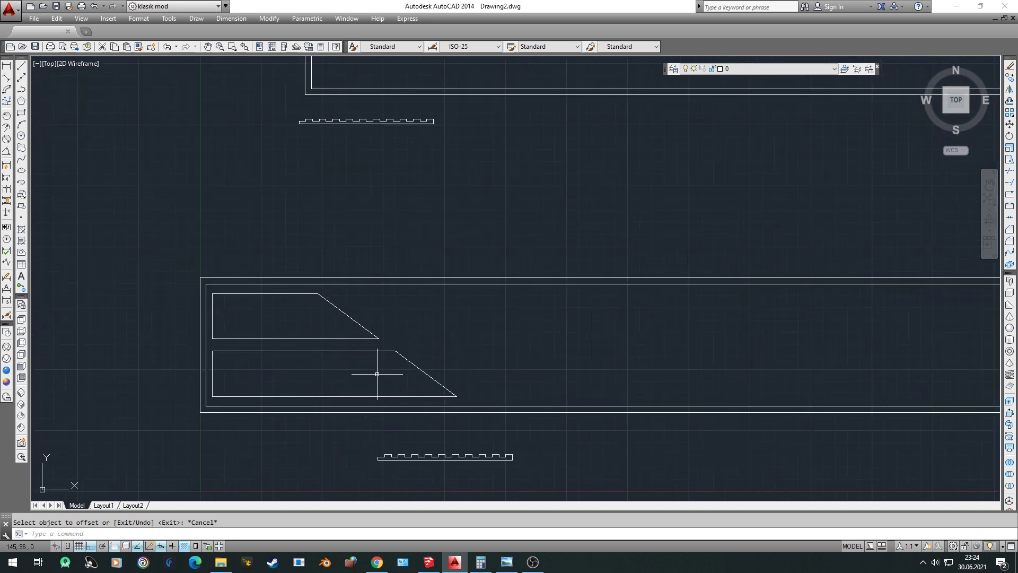
Inspect the lower panel's slanted bar edges, then bring the new frame's interior into view
middle_click_drag(256, 296, 398, 291)
left_click_drag(520, 377, 508, 394)
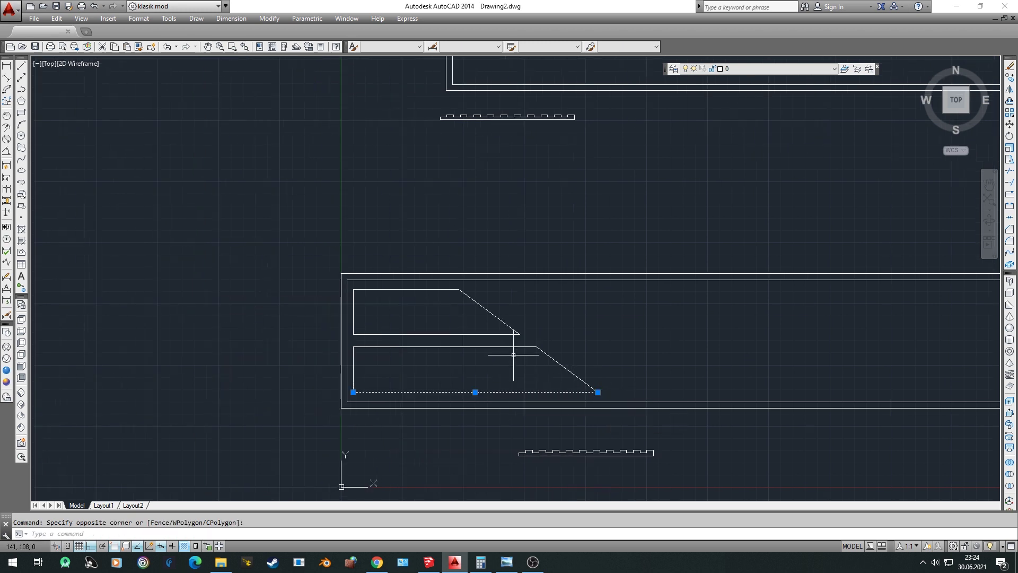
key("Escape")
left_click(526, 345)
mouse_move(536, 345)
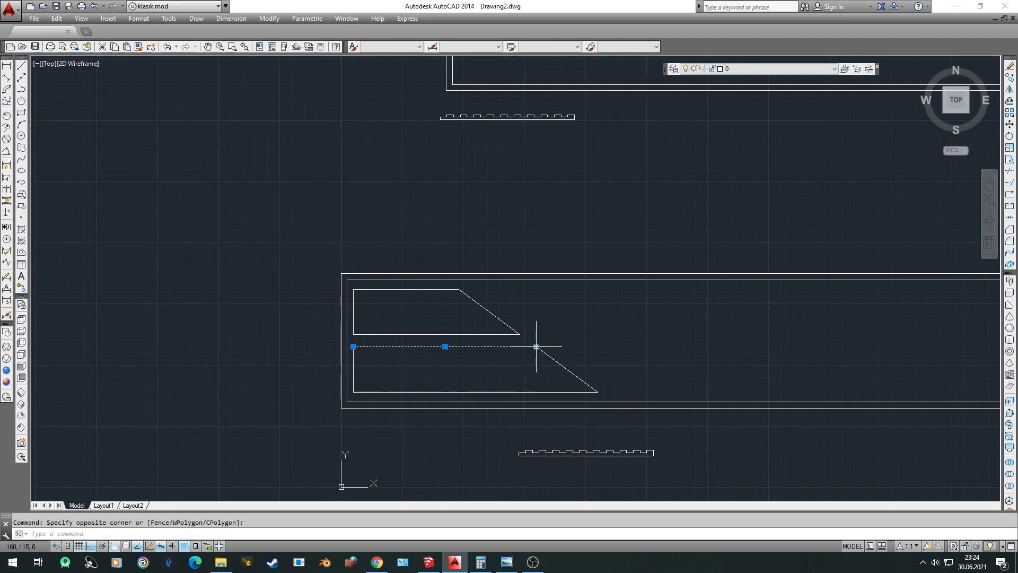
key("Escape")
middle_click_drag(573, 212, 561, 345)
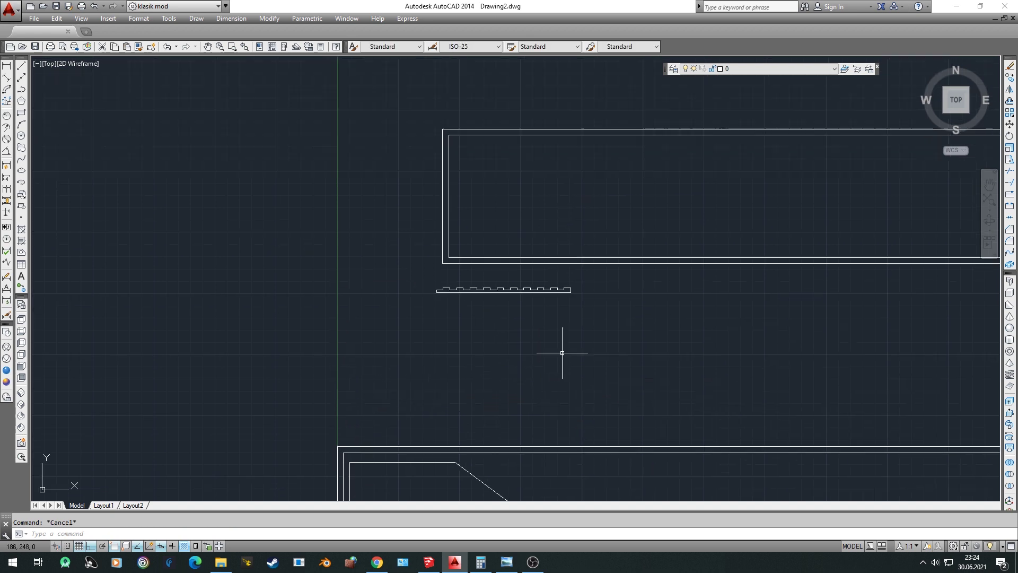
scroll(495, 221, "up", 2)
scroll(462, 214, "up", 1)
Draw a 200-unit horizontal base line near the inner frame's lower left
type("l")
key("Return")
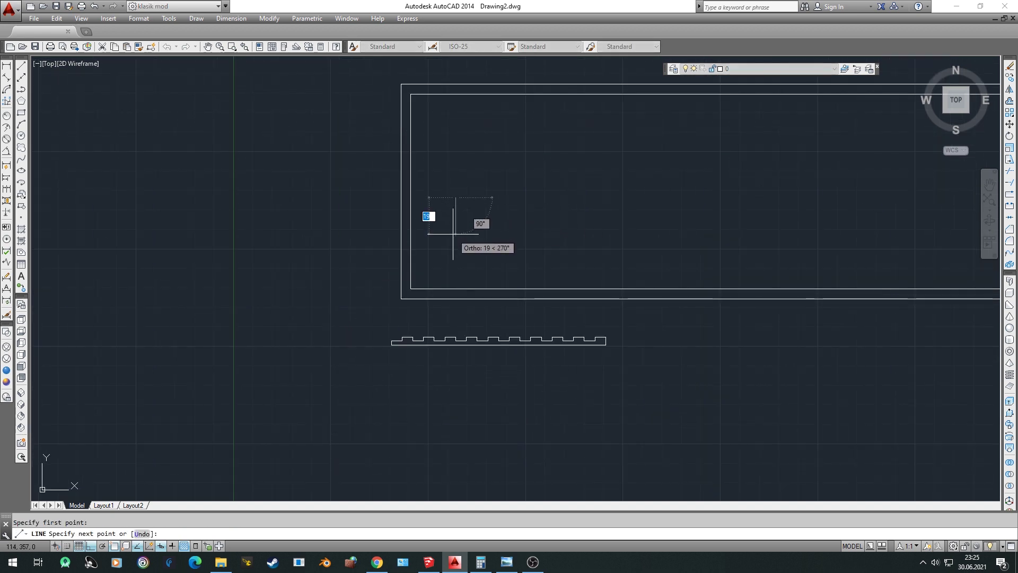
left_click(455, 197)
key("Escape")
key("Return")
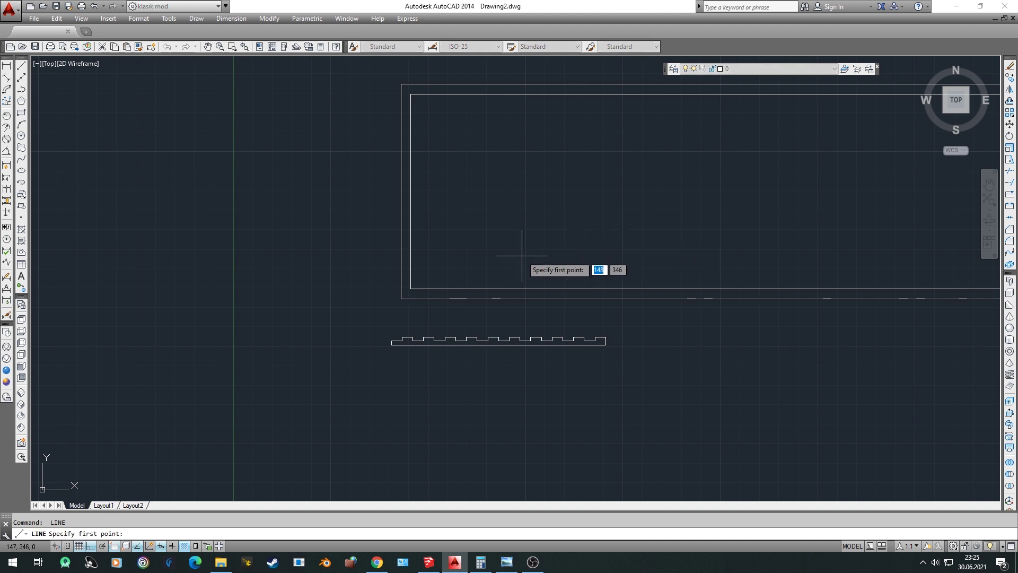
left_click(456, 270)
type("20")
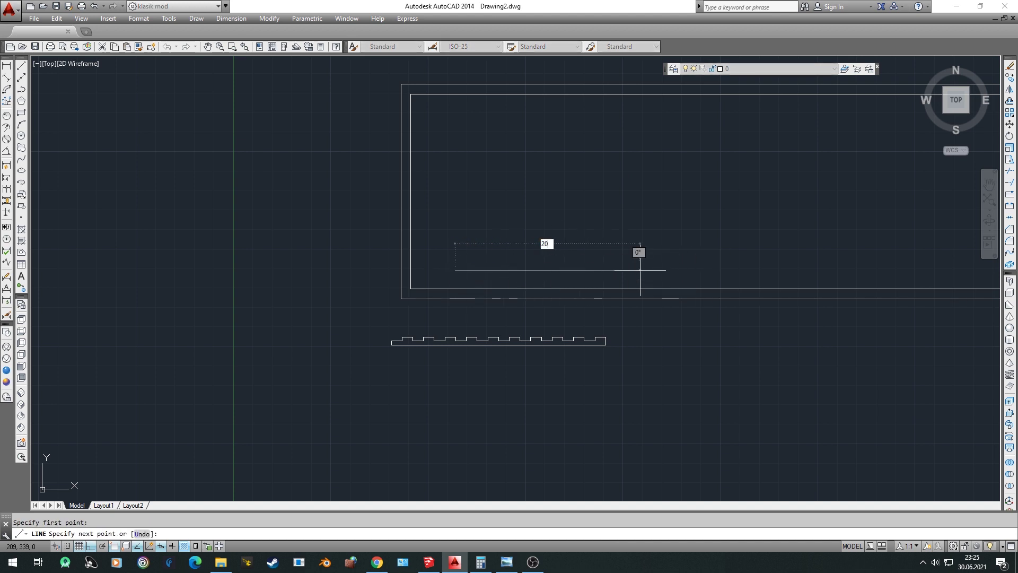
type("0")
key("Return")
middle_click_drag(791, 221, 688, 274)
key("Escape")
key("Return")
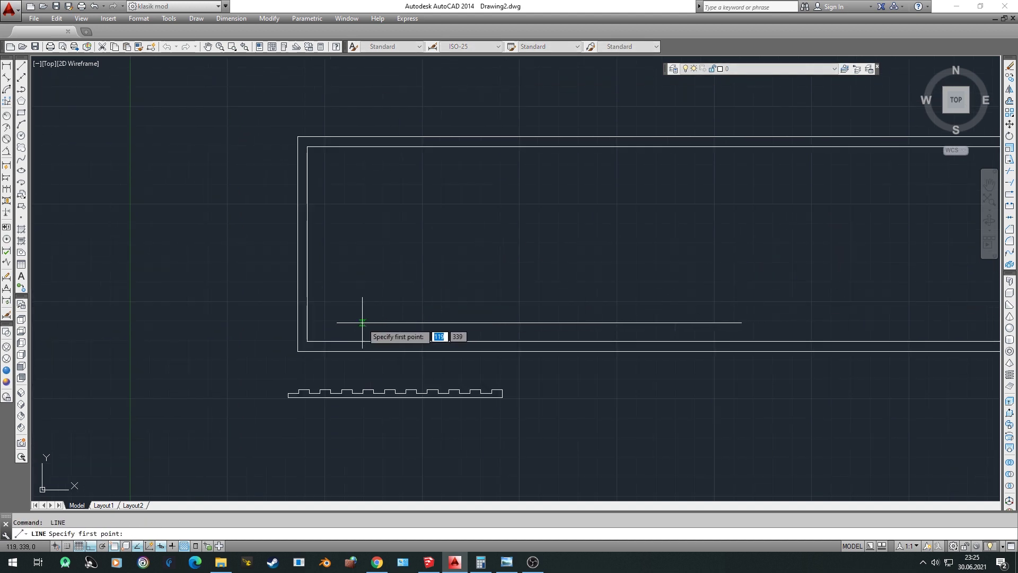
key("Escape")
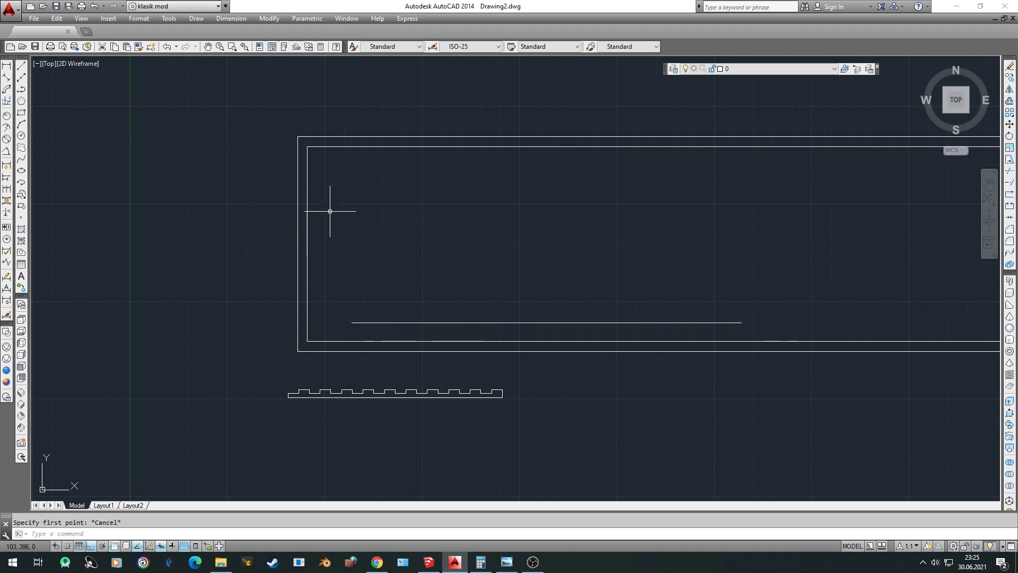
left_click(307, 243)
mouse_move(307, 342)
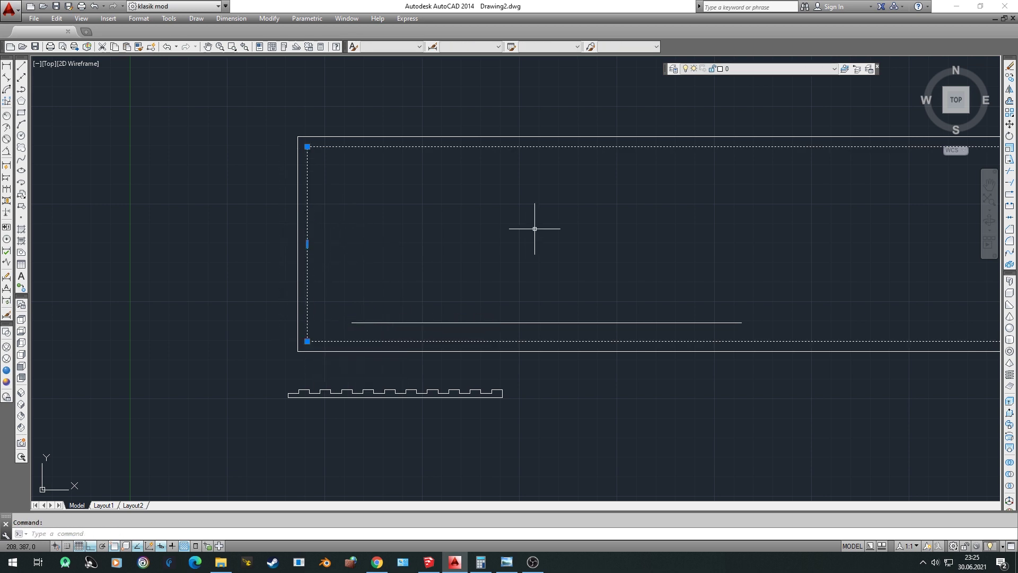
key("Escape")
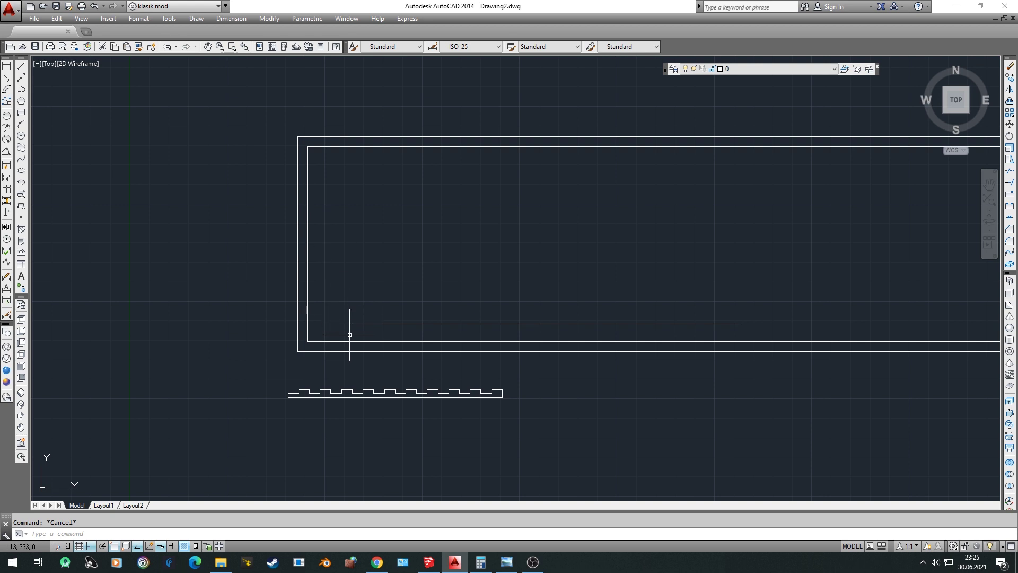
Add a 15-unit vertical line rising from the base line's left end
type("l")
key("Return")
left_click(352, 323)
type("15")
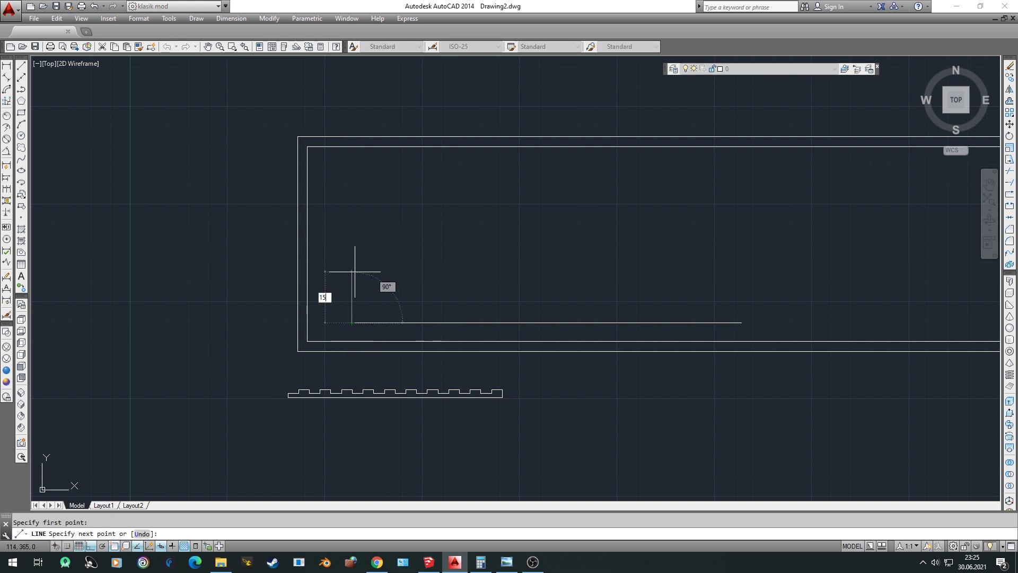
key("Return")
key("Escape")
Compare against the earlier slanted bars' upright edges and select the short upright line
scroll(396, 349, "down", 2)
middle_click_drag(396, 349, 471, 316)
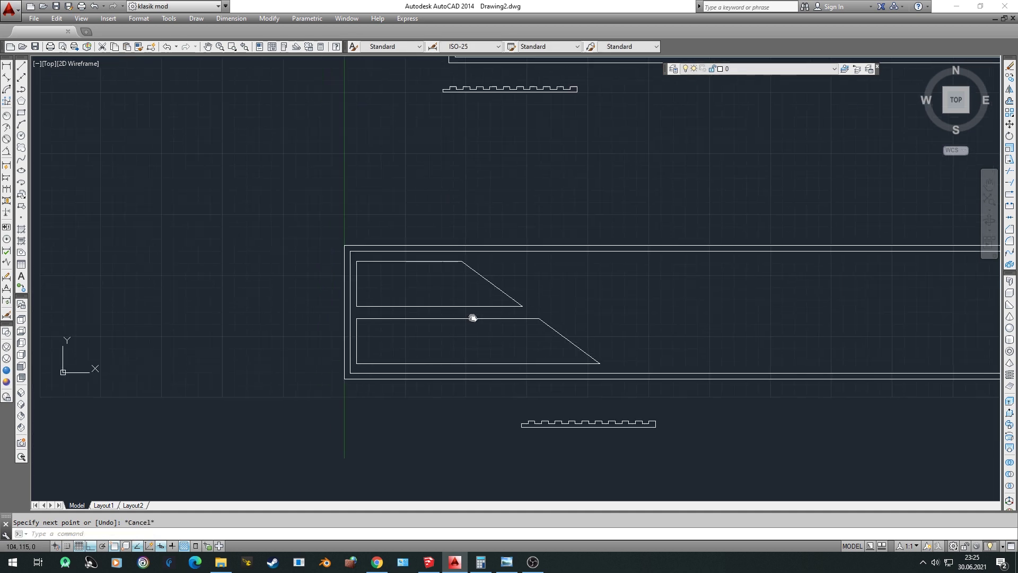
scroll(370, 343, "up", 4)
left_click(370, 343)
left_click(303, 347)
key("Escape")
scroll(356, 329, "down", 3)
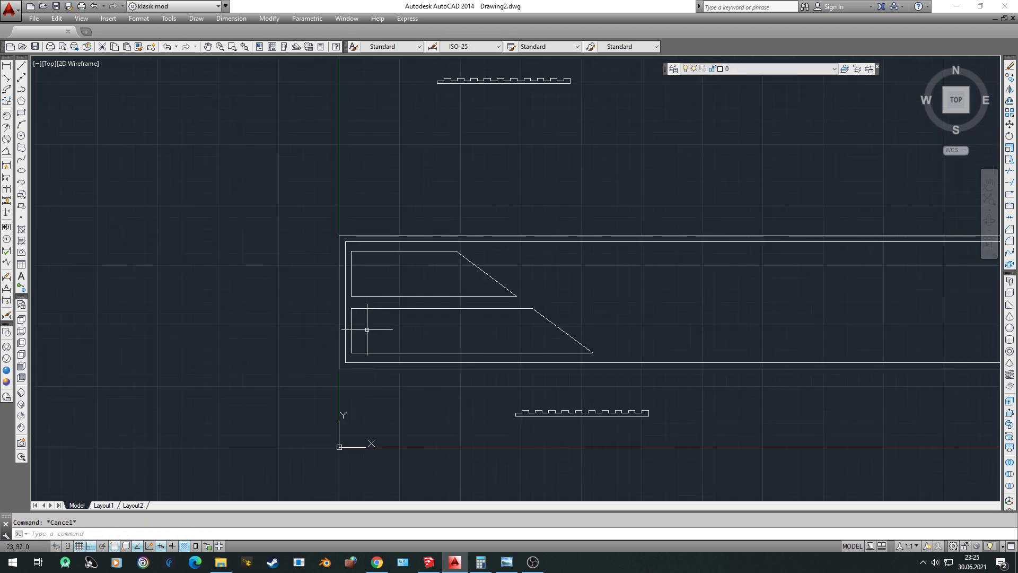
scroll(432, 300, "up", 3)
scroll(472, 269, "up", 2)
left_click(504, 253)
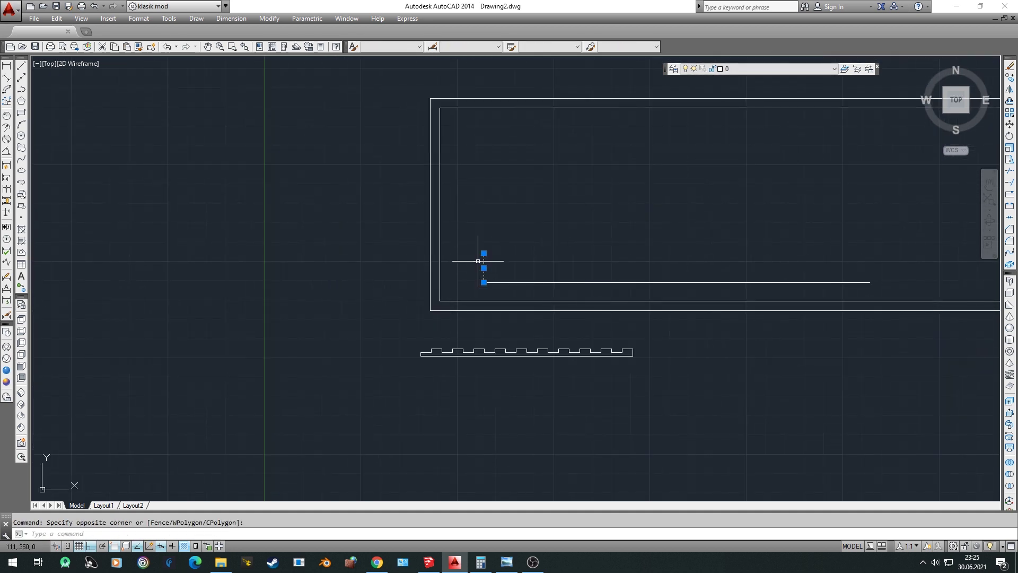
Erase the short upright and draw the bar: 37 up, 150 across, diagonal to the base's right end
key("Delete")
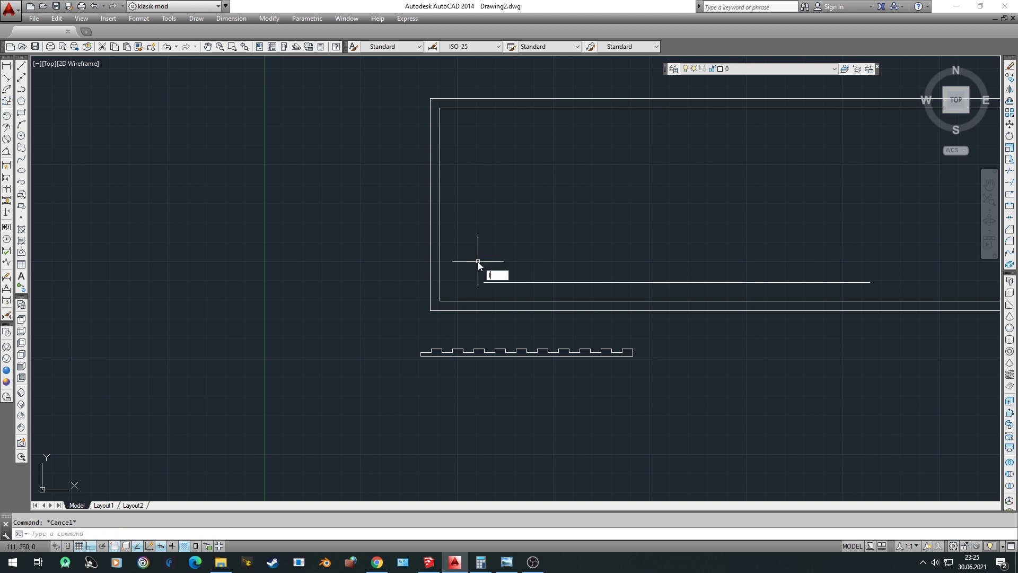
type("l")
key("Return")
left_click(483, 282)
type("3")
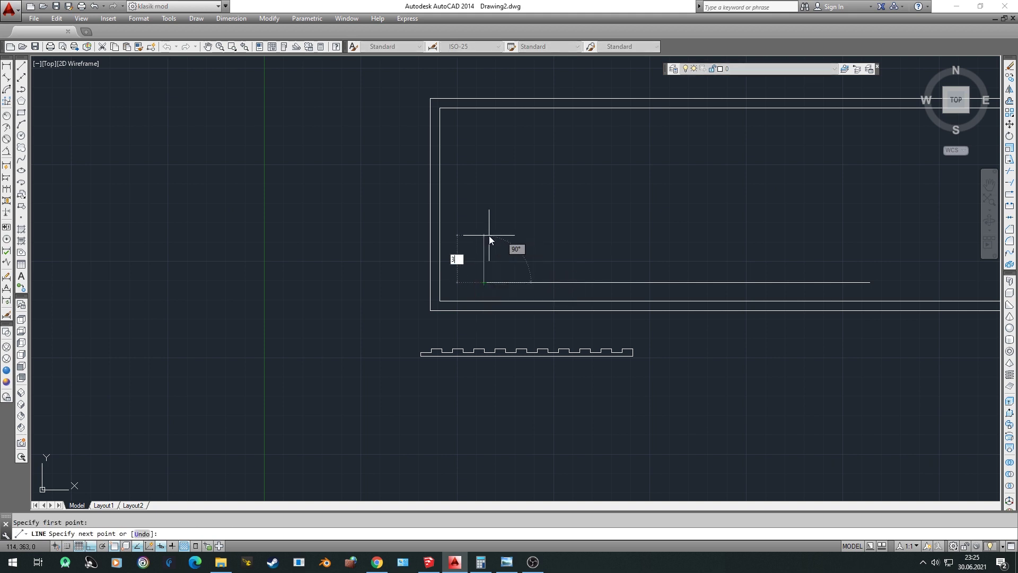
type("7")
key("Return")
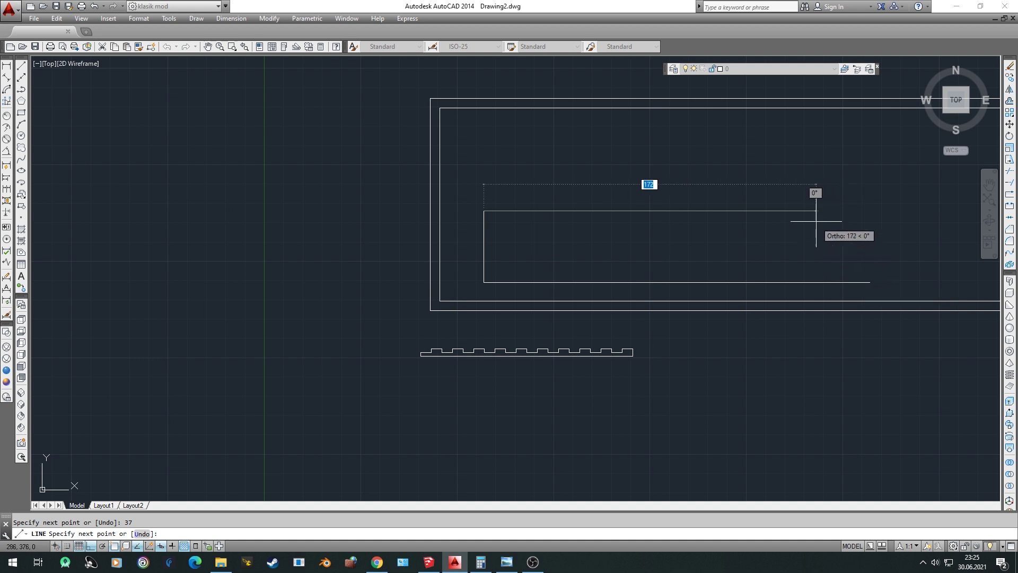
type("150")
key("Return")
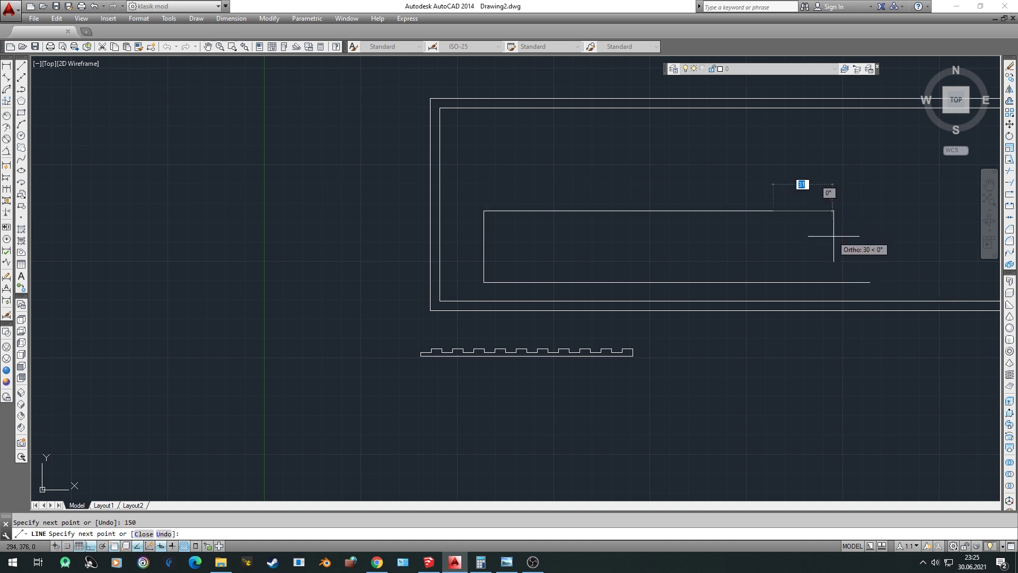
left_click(869, 282)
key("Return")
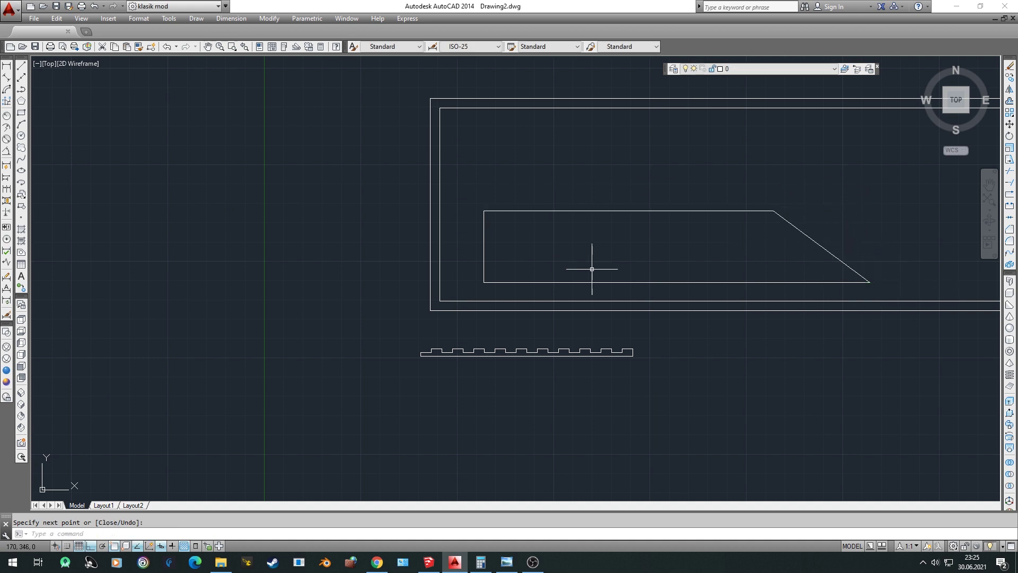
scroll(450, 273, "up", 4)
key("Return")
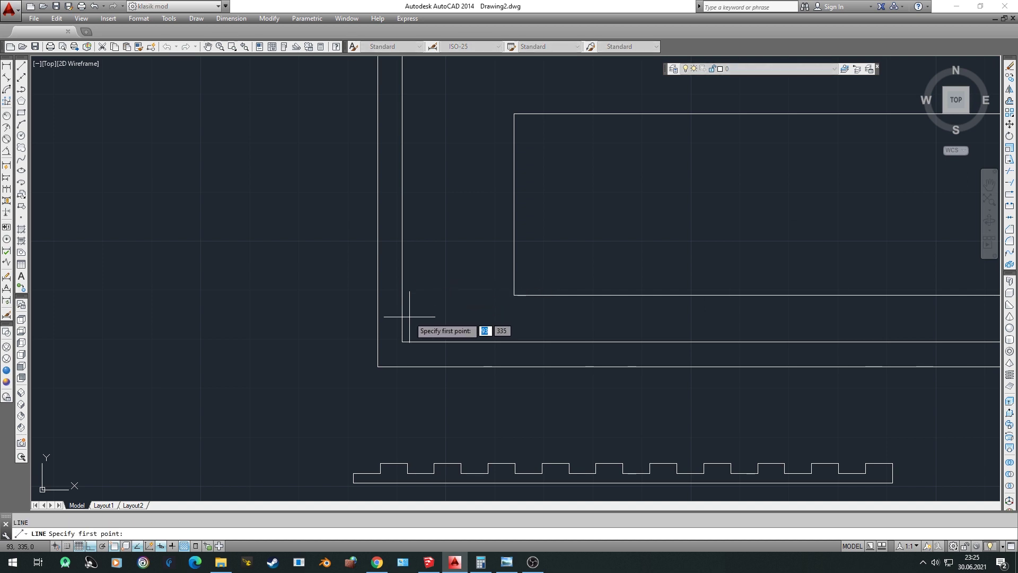
Draw trial 10-unit horizontal and upright lines near the frame's lower-left corner
left_click(402, 319)
type("10")
key("Return")
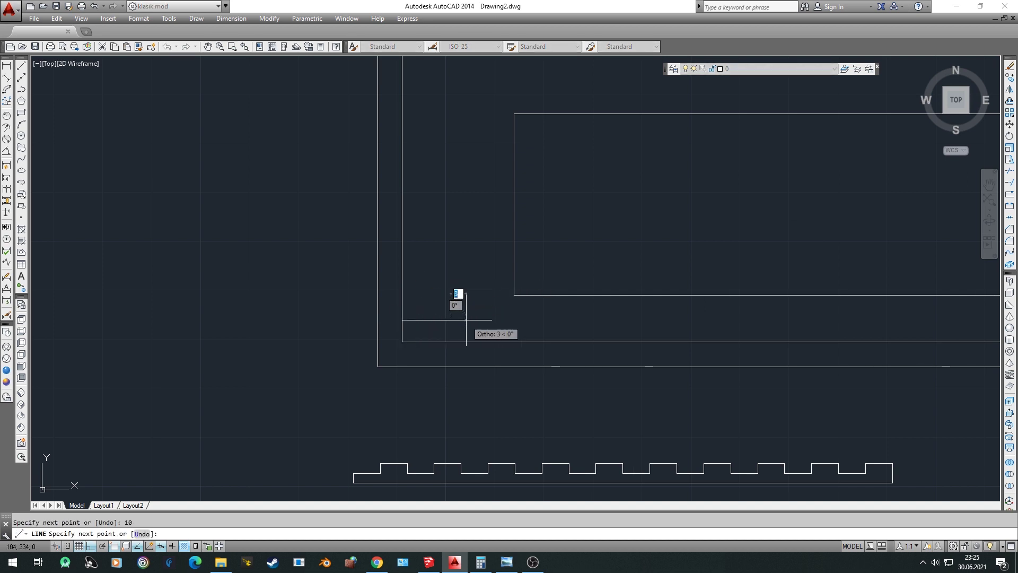
key("Return")
key("Return")
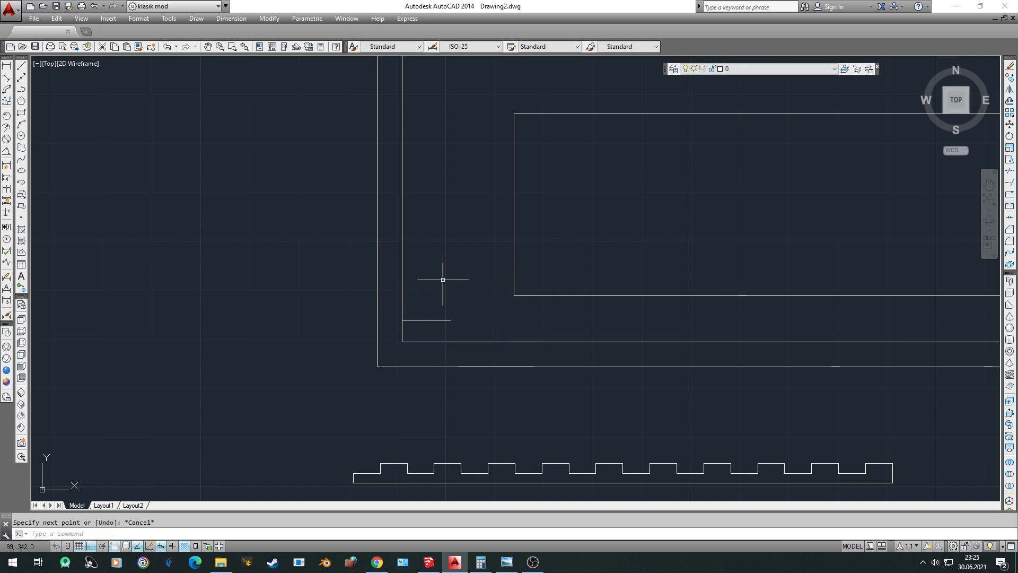
left_click(449, 342)
type("10")
key("Return")
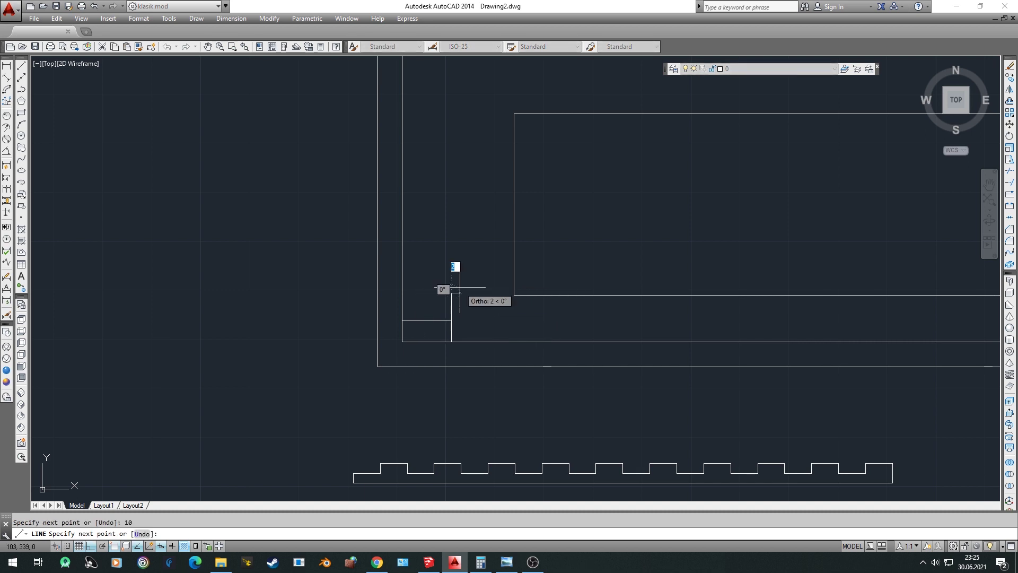
key("Escape")
scroll(452, 318, "up", 3)
Start then cancel a dimension on the short line, and erase the trial corner lines
left_click(6, 66)
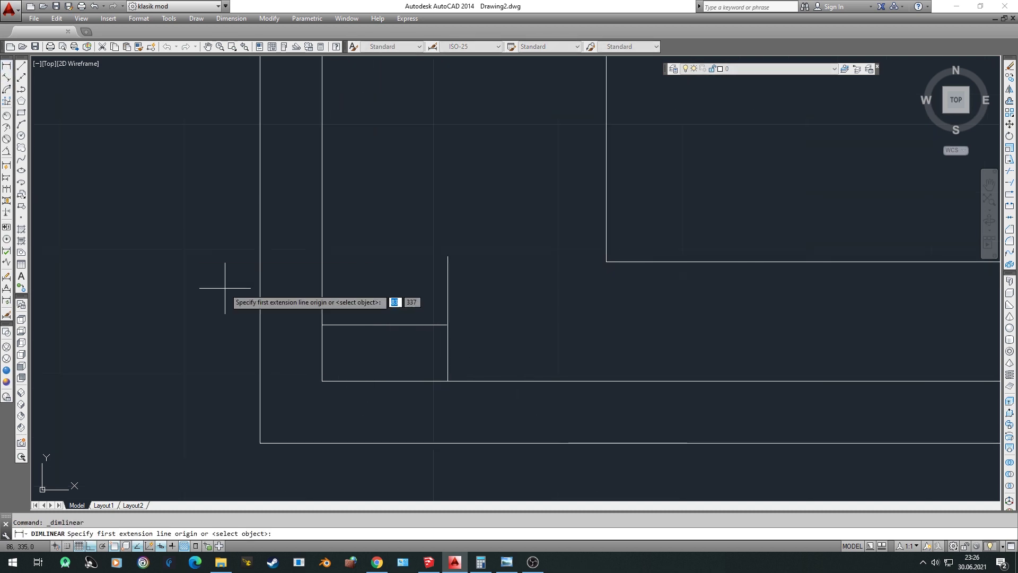
left_click(322, 357)
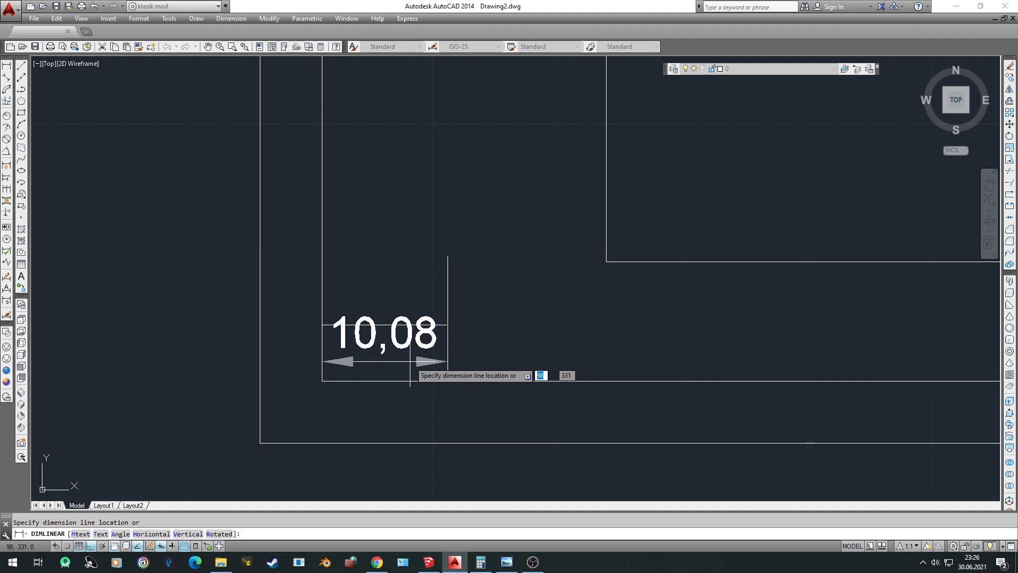
key("Escape")
left_click_drag(457, 338, 406, 351)
key("Delete")
left_click(390, 325)
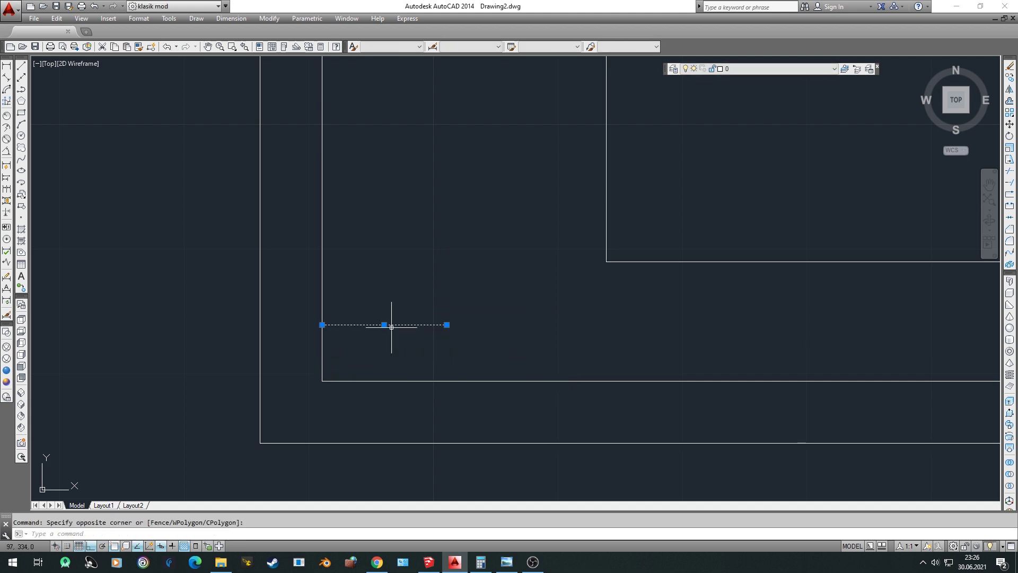
key("Delete")
Draw the 10-unit square at the inner frame's lower-left corner and erase the stray lines beneath it
type("l")
key("Return")
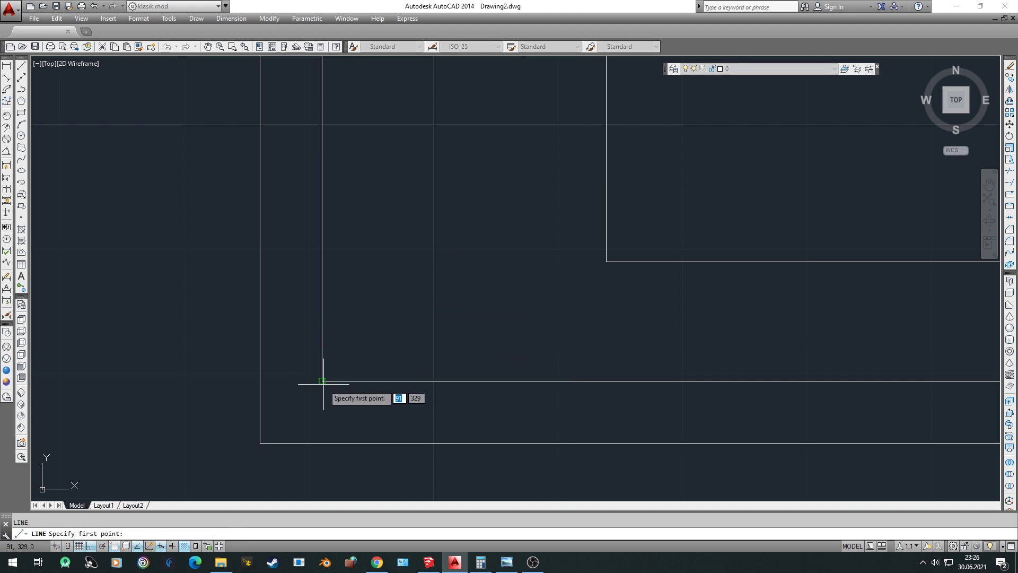
left_click(322, 395)
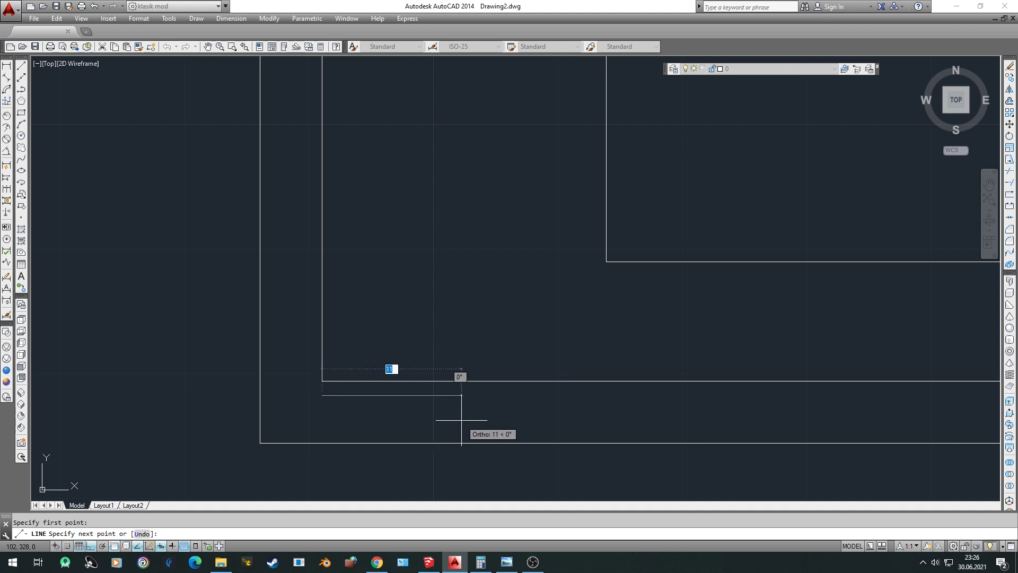
type("10")
key("Return")
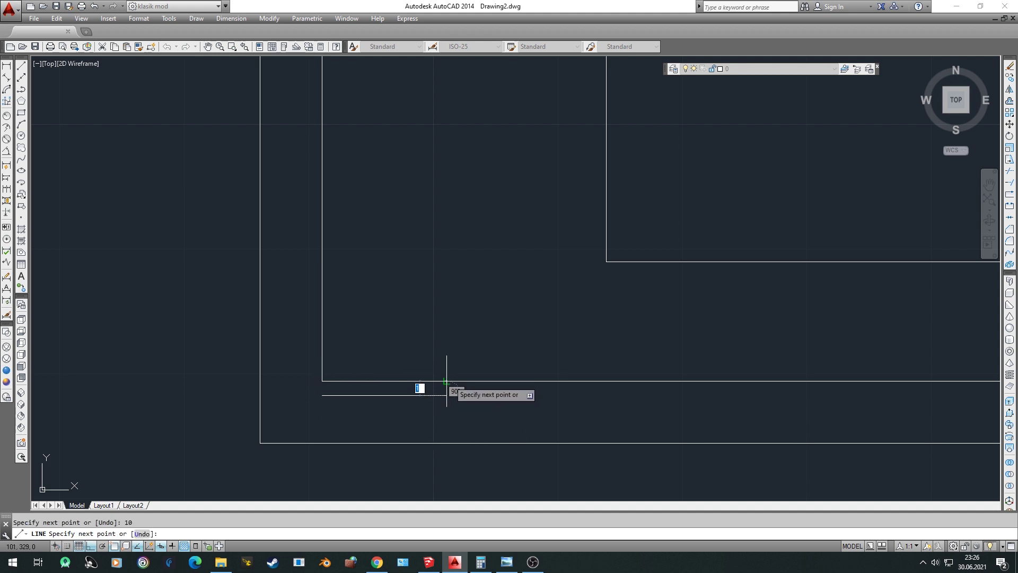
left_click(447, 381)
type("10")
key("Return")
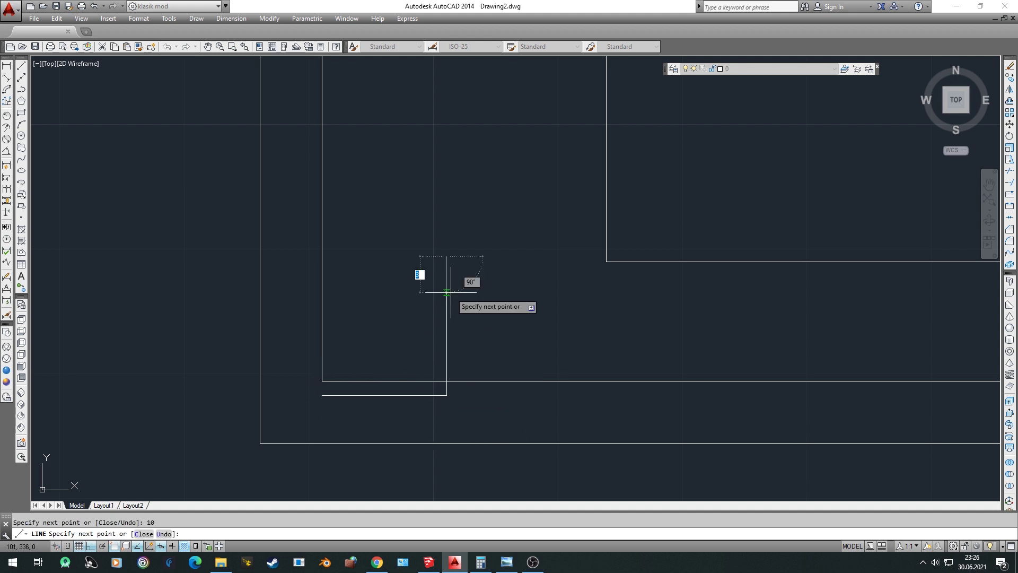
left_click(322, 256)
key("Escape")
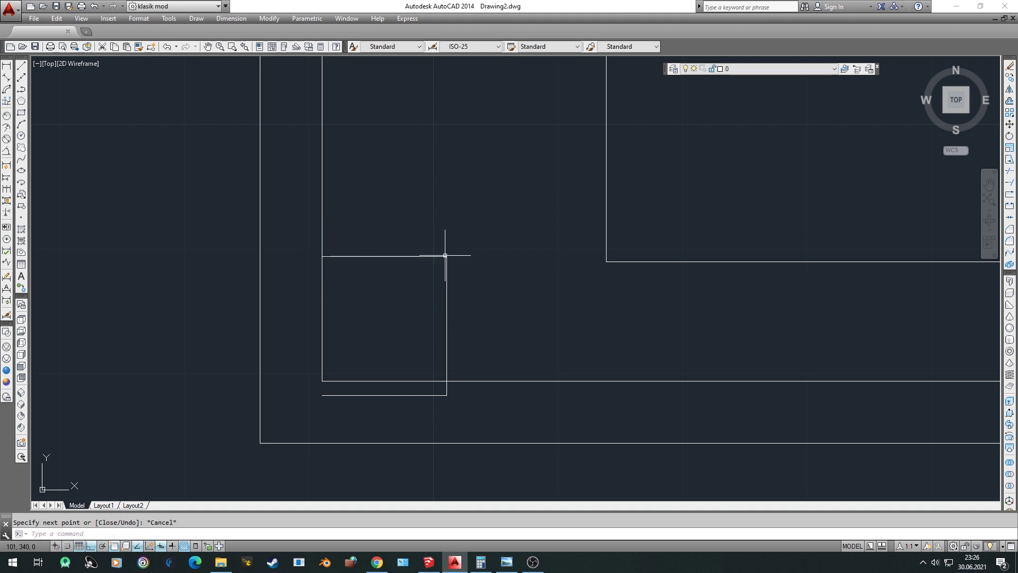
left_click(421, 395)
left_click(412, 402)
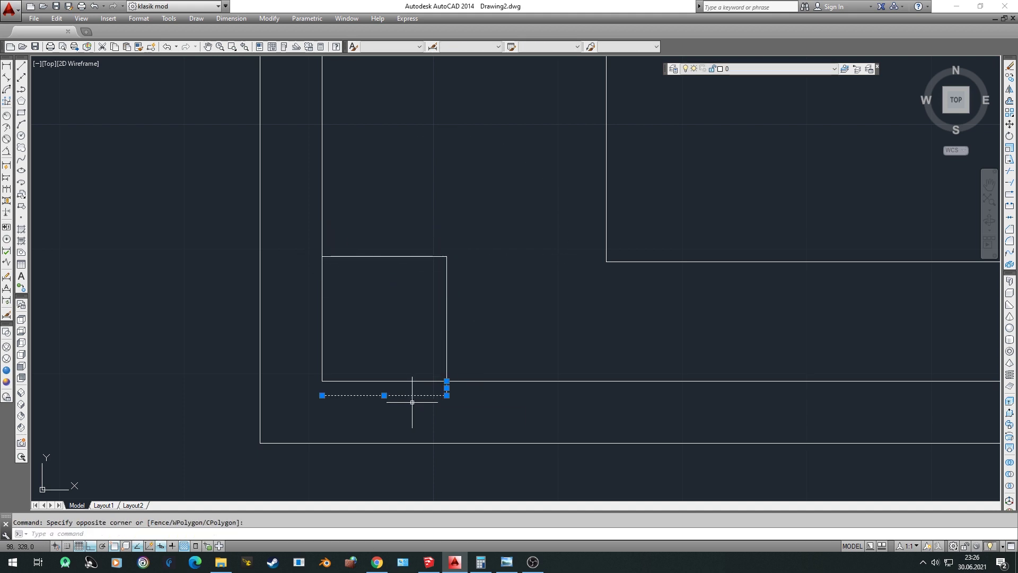
key("Delete")
scroll(411, 400, "down", 2)
Move the slanted bar so its lower-left corner sits against the small square's corner
scroll(453, 321, "down", 5)
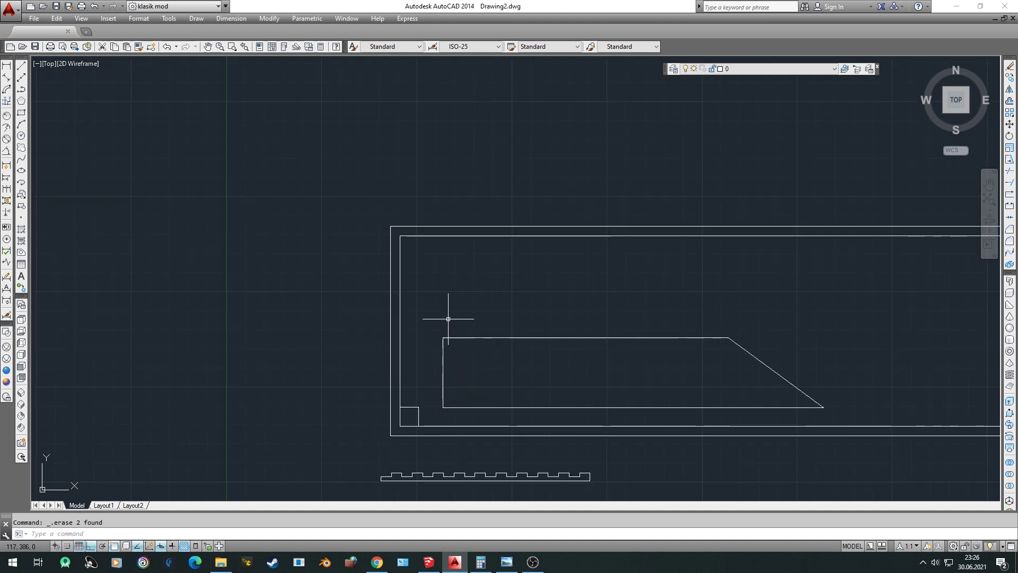
left_click(432, 325)
key("Escape")
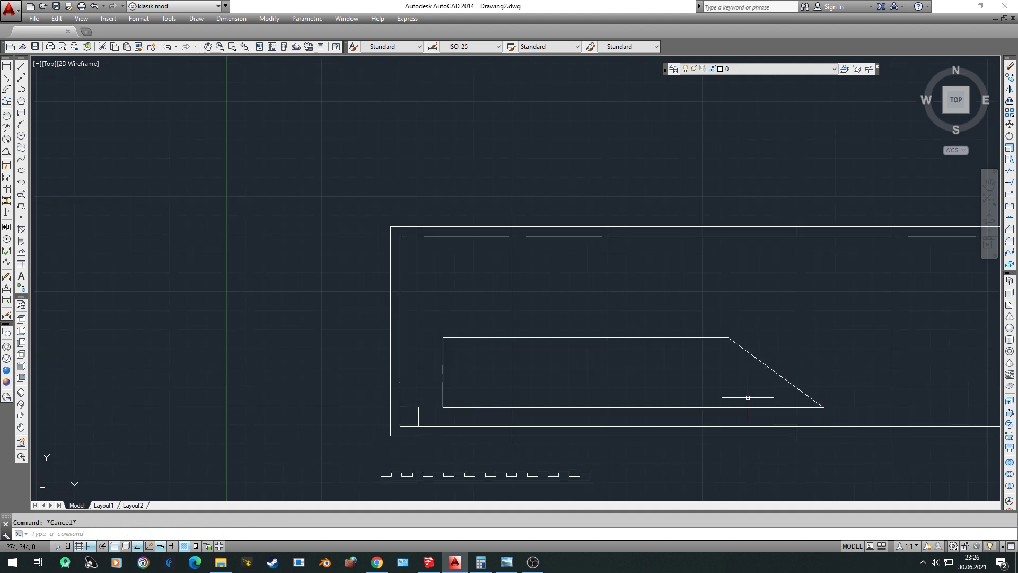
left_click(433, 324)
left_click(861, 422)
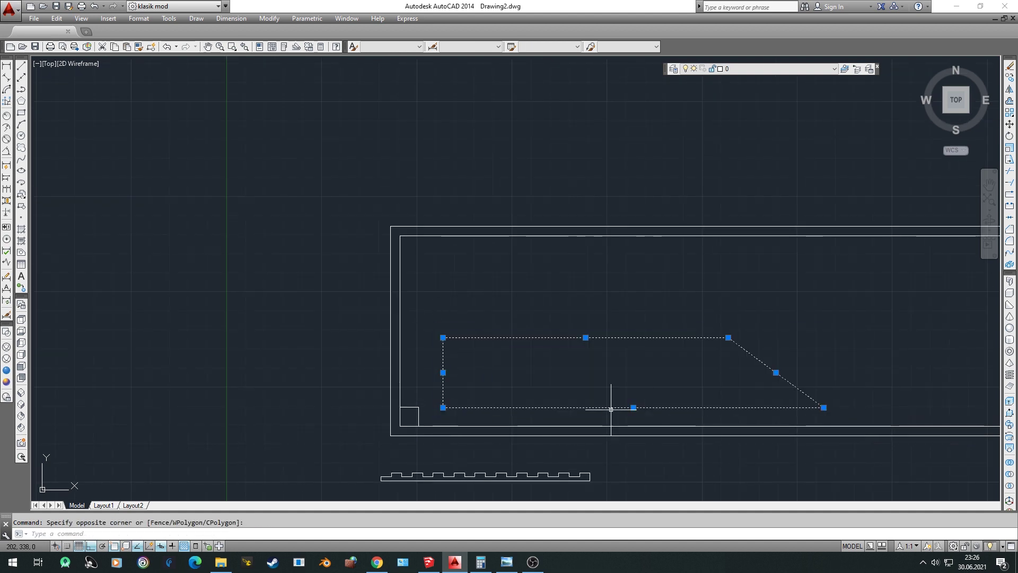
type("m")
key("Return")
left_click(444, 408)
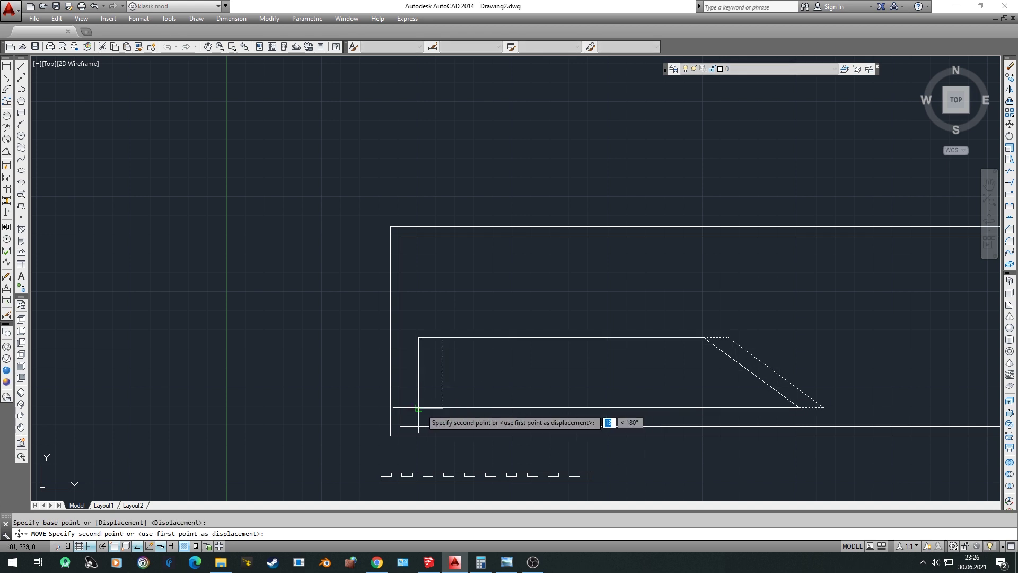
key("Escape")
left_click(769, 328)
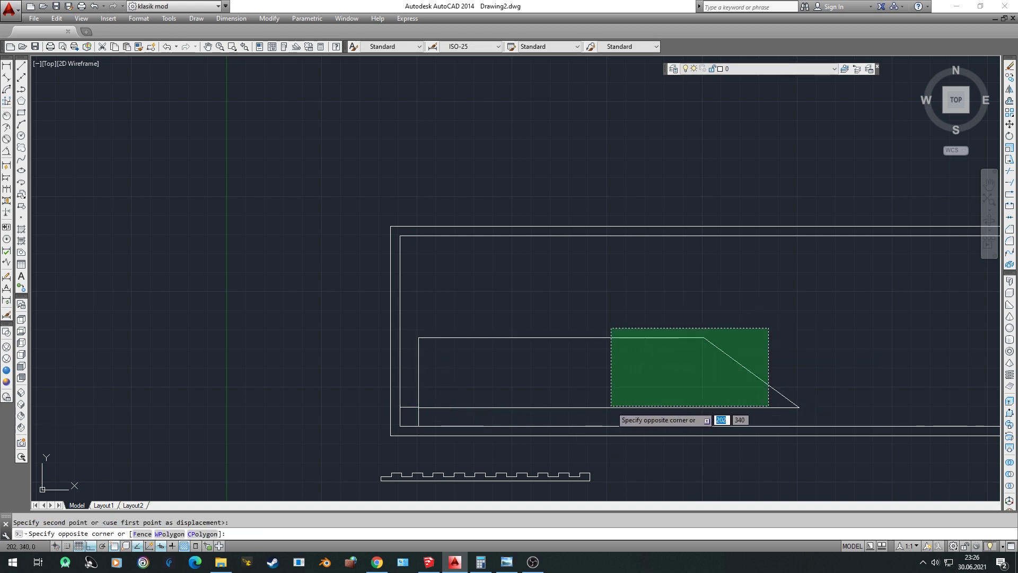
left_click(566, 415)
left_click(419, 357)
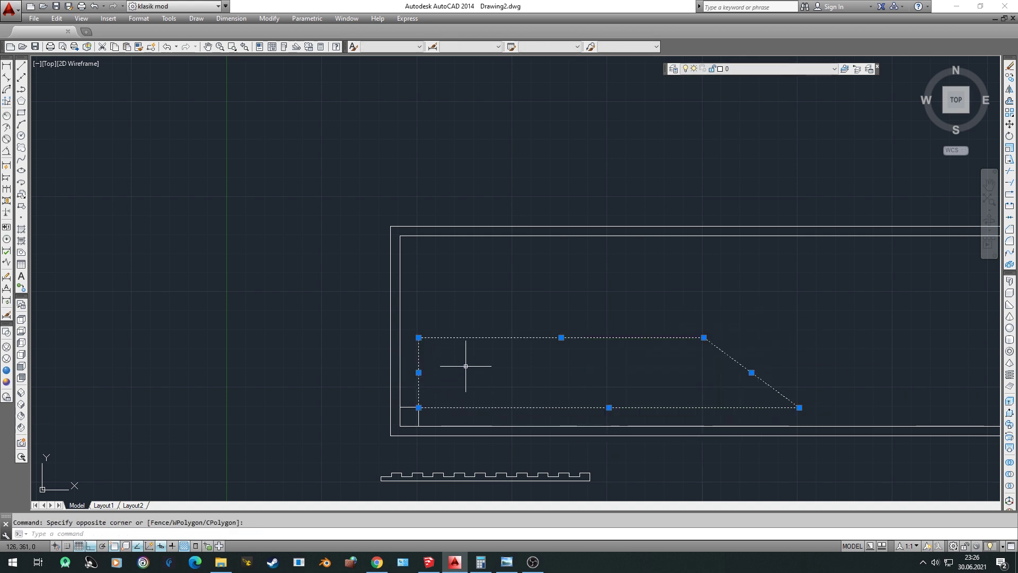
Copy the slanted bar up to the inner frame's top corner
type("co")
key("Return")
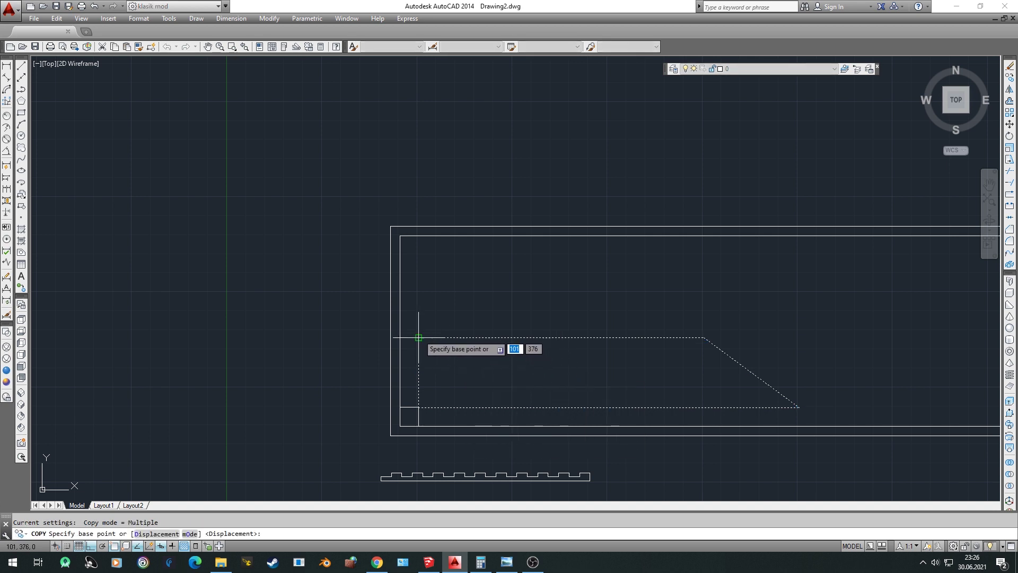
left_click(419, 337)
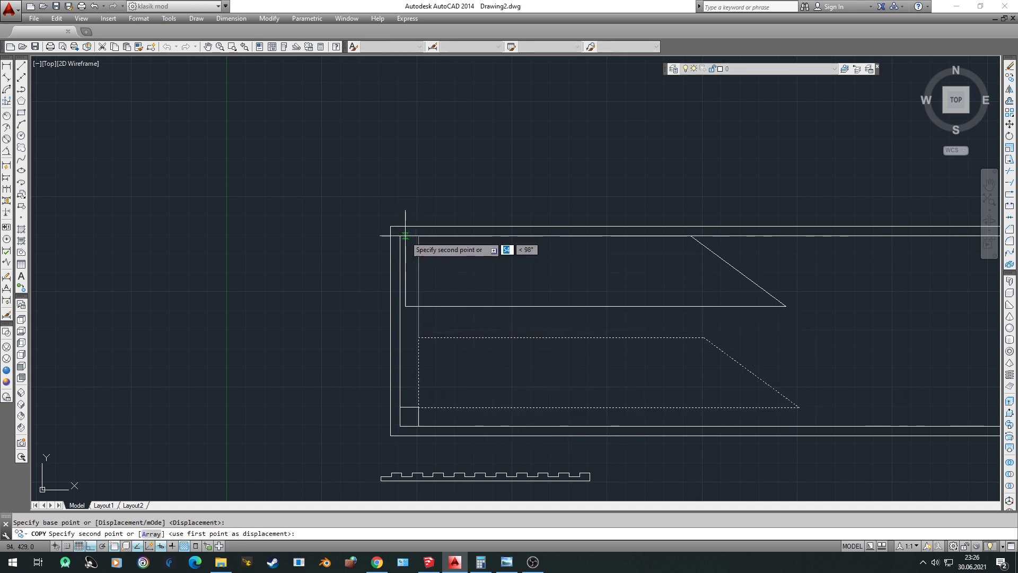
left_click(684, 235)
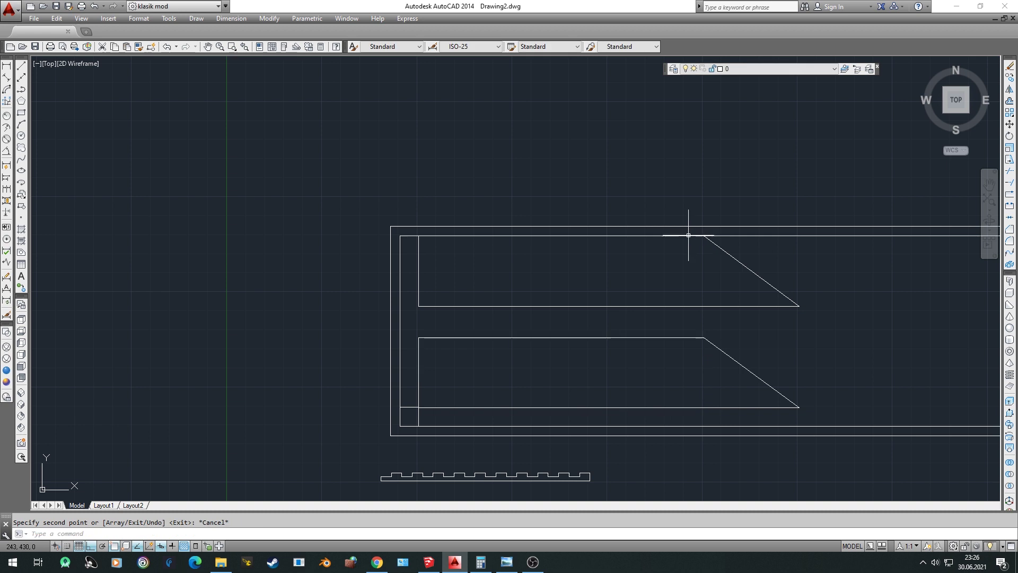
Move the copied bar 10 units down from the inner frame's top edge
left_click(753, 255)
left_click(818, 297)
left_click(735, 325)
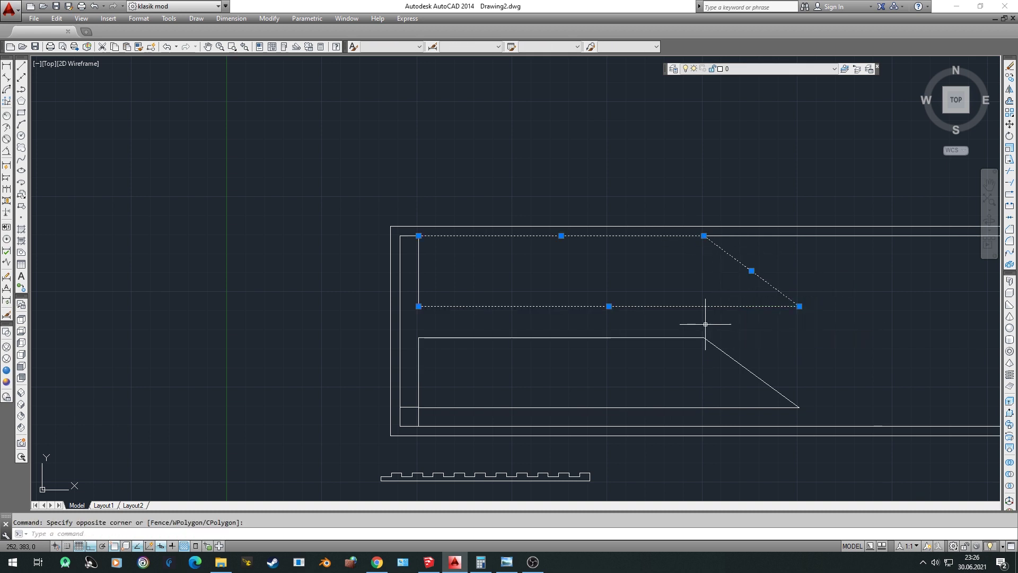
left_click(379, 287)
type("m")
key("Return")
left_click(308, 271)
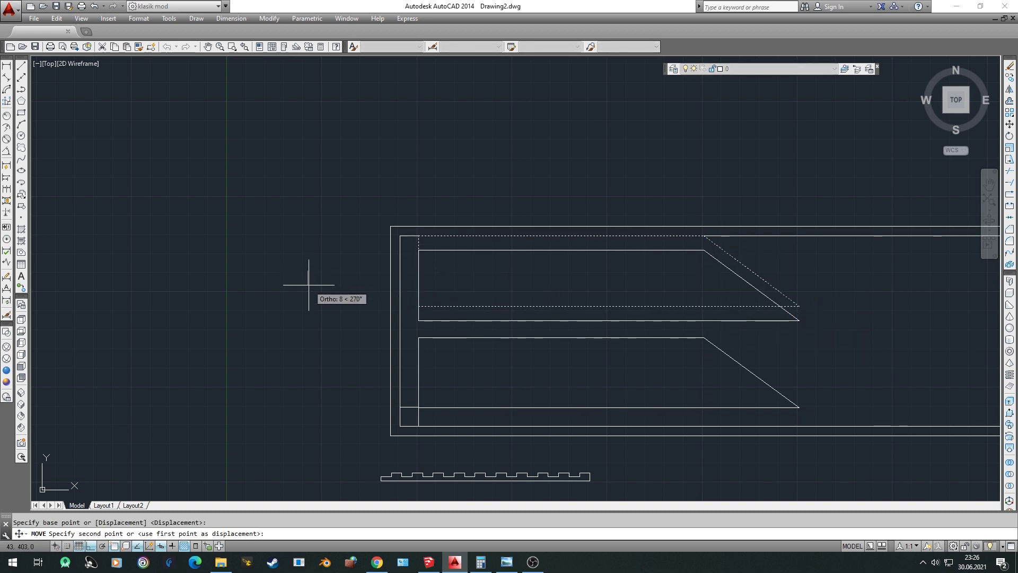
type("10")
key("Return")
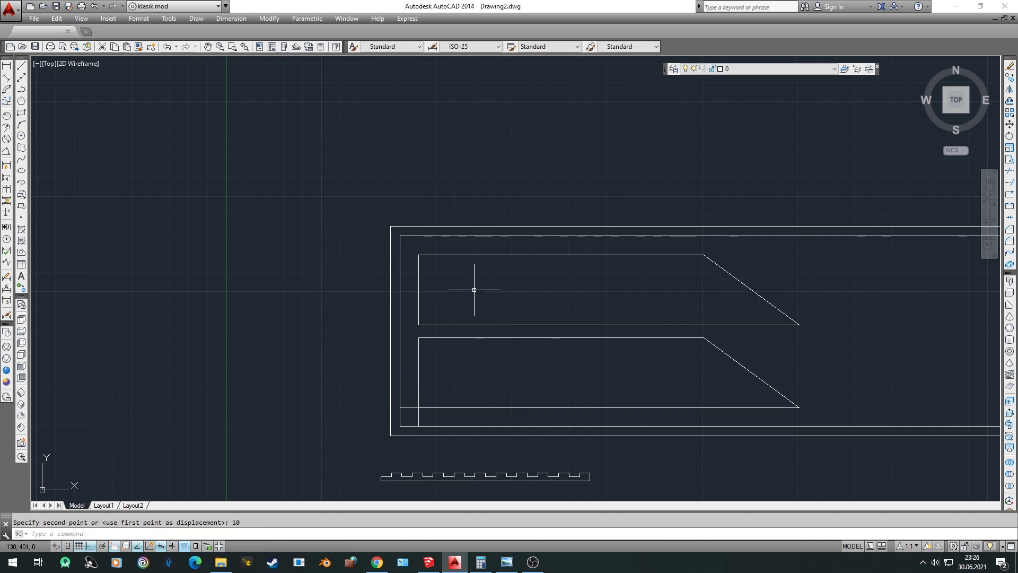
scroll(411, 382, "up", 8)
Select the short horizontal and vertical construction lines in the panel's lower-left corner
left_click(401, 286)
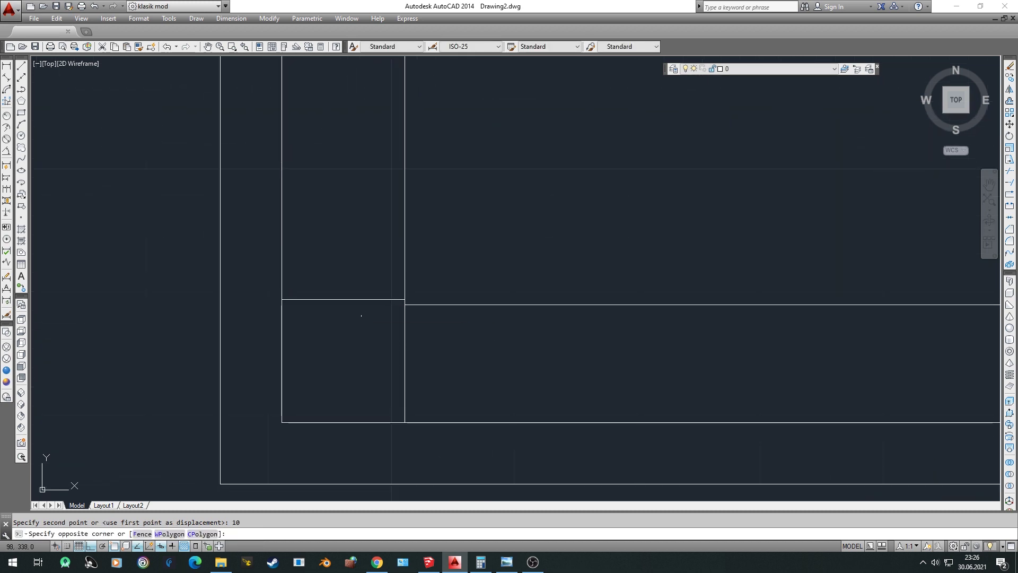
left_click(399, 312)
left_click(364, 345)
scroll(416, 284, "up", 2)
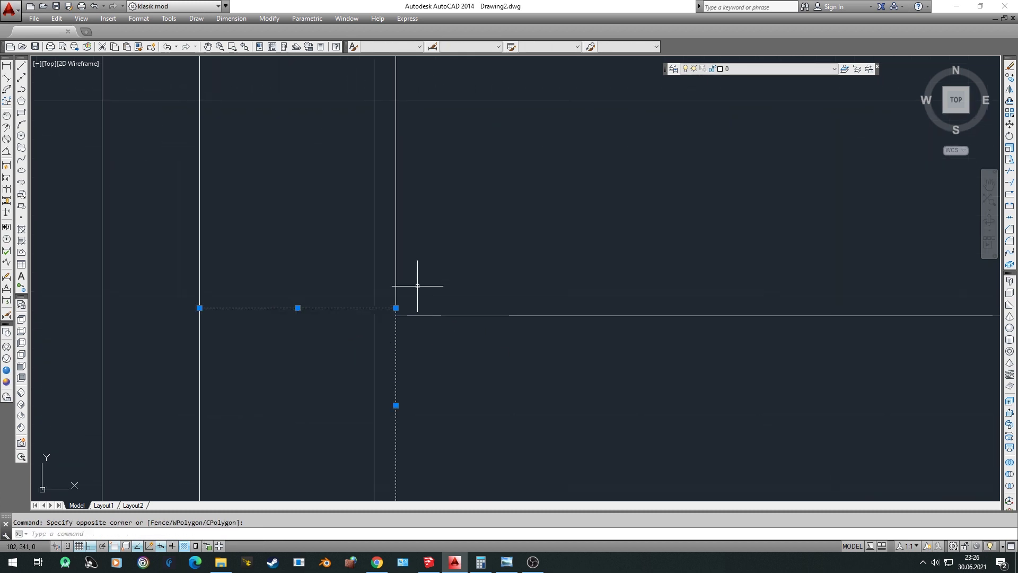
scroll(385, 332, "down", 2)
key("Escape")
left_click(420, 345)
left_click(388, 317)
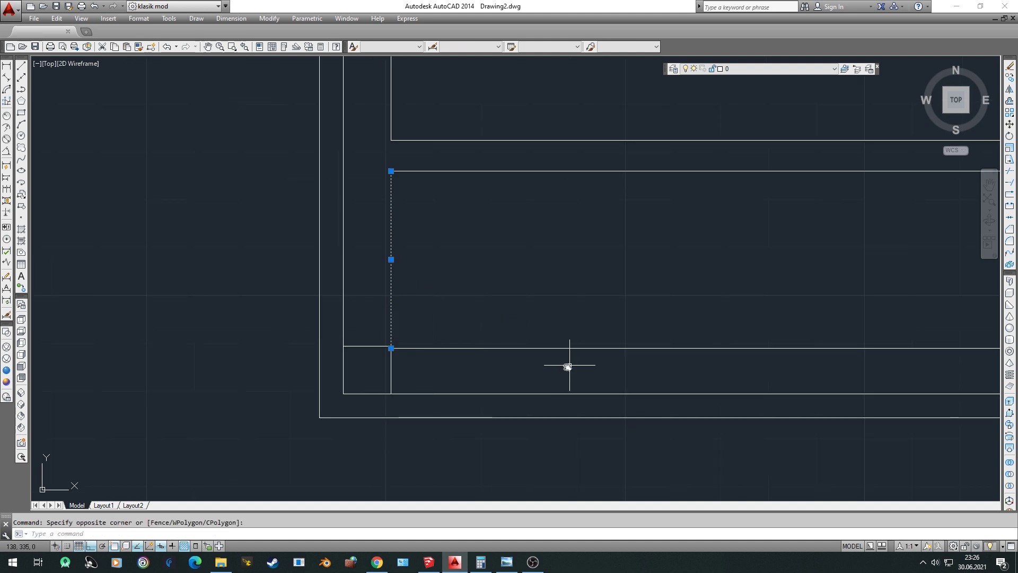
middle_click_drag(570, 365, 483, 383)
left_click(519, 353)
left_click(519, 373)
scroll(628, 357, "down", 2)
middle_click_drag(916, 356, 684, 357)
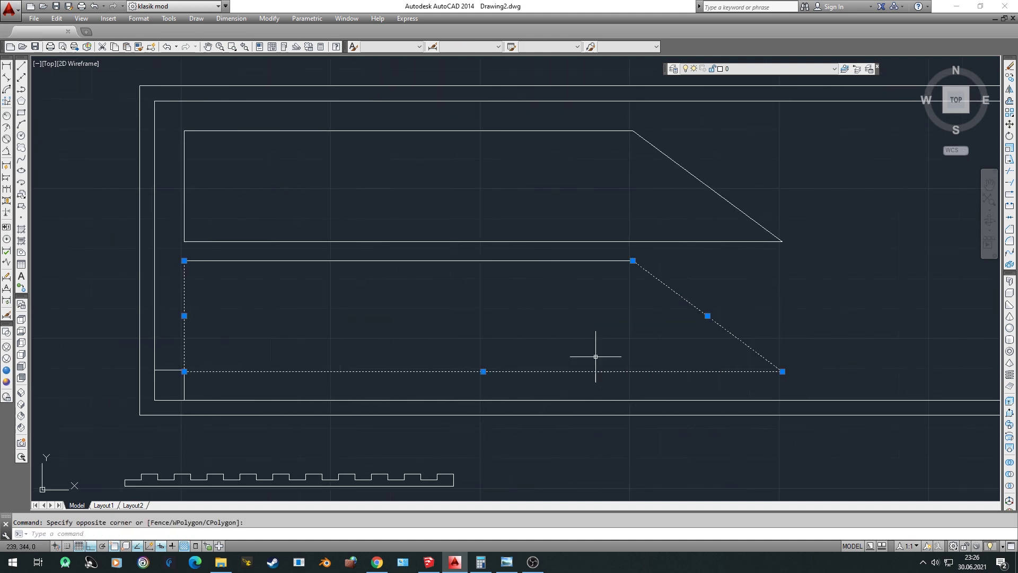
Add the upper horizontal line and move the corner lines to the new corner point
left_click(519, 261)
scroll(199, 360, "up", 5)
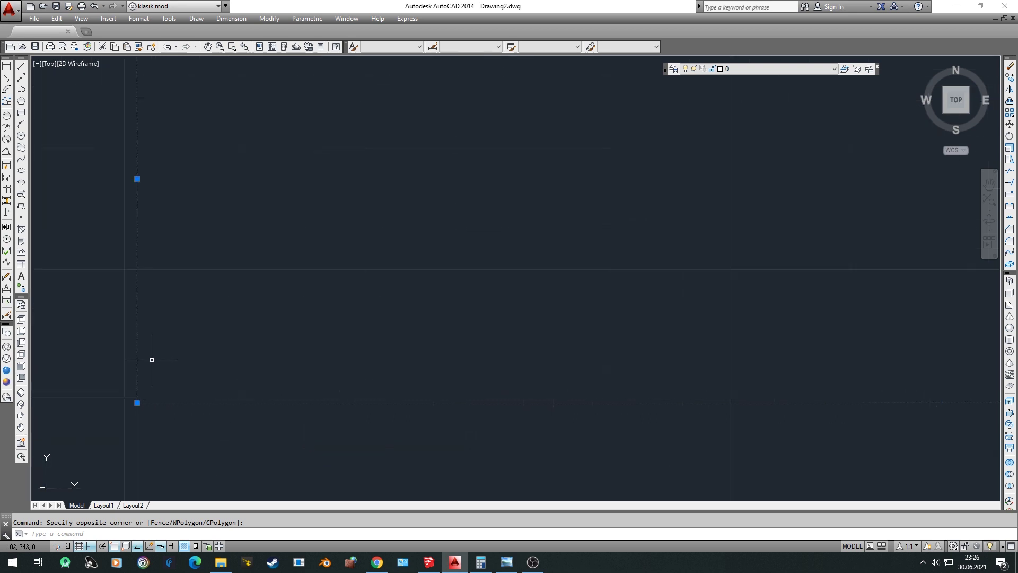
middle_click_drag(149, 366, 284, 348)
scroll(281, 353, "up", 2)
type("m")
key("Return")
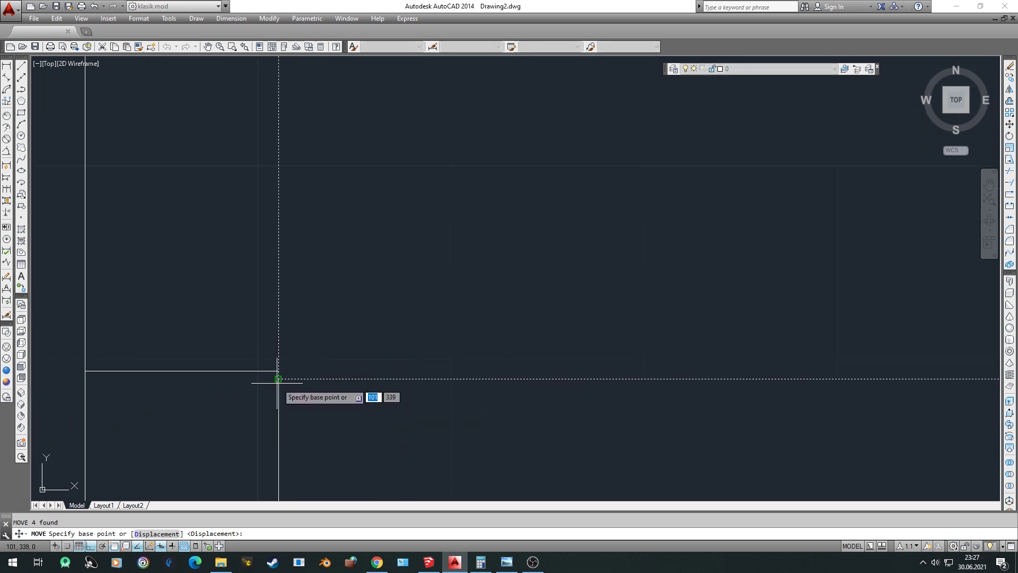
left_click(277, 378)
left_click(278, 371)
scroll(344, 375, "down", 3)
scroll(371, 344, "down", 2)
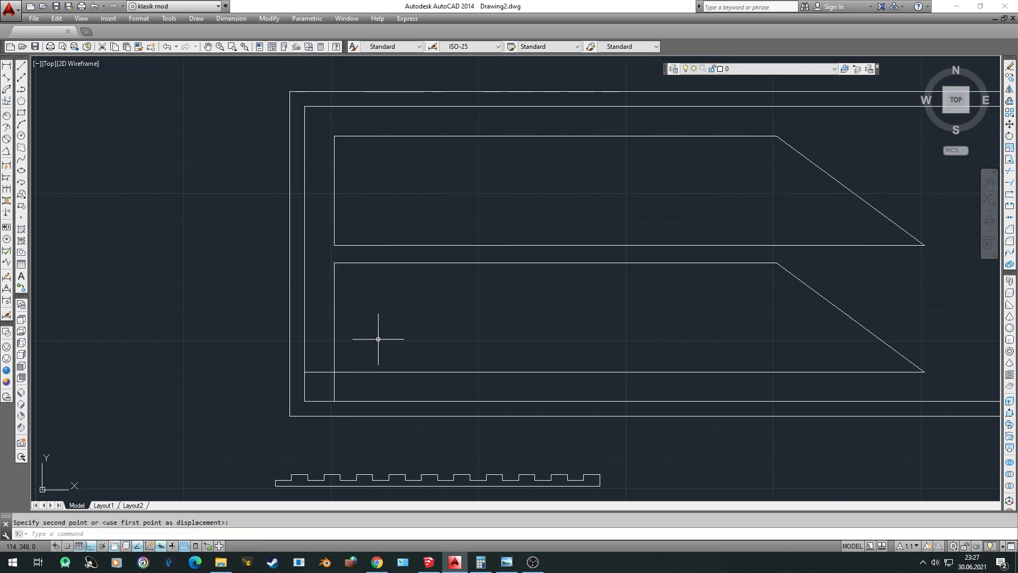
left_click(6, 65)
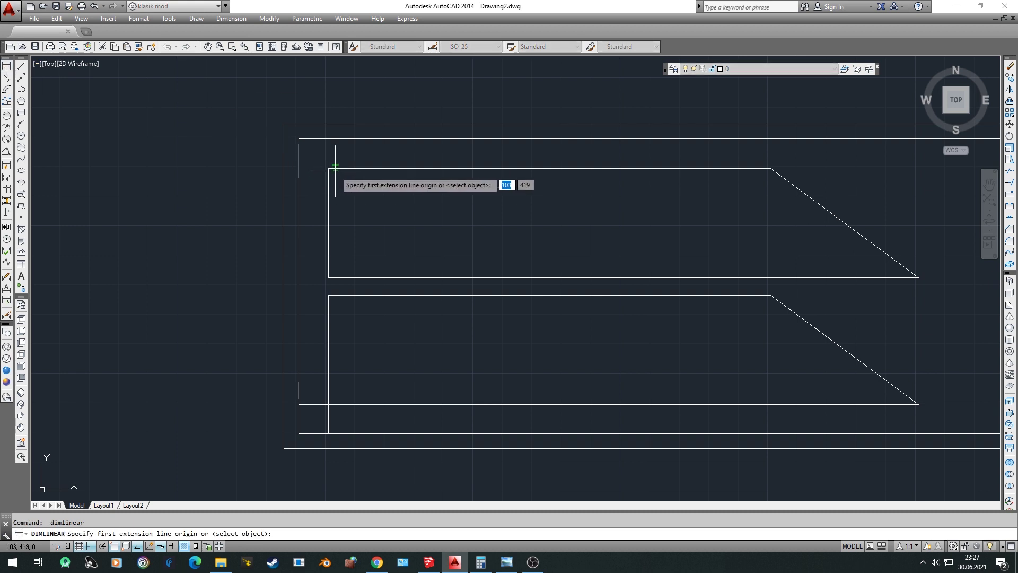
Dimension the 10-unit gap below the inner frame's top and check the gap between bars
left_click(329, 169)
left_click(329, 139)
left_click(323, 151)
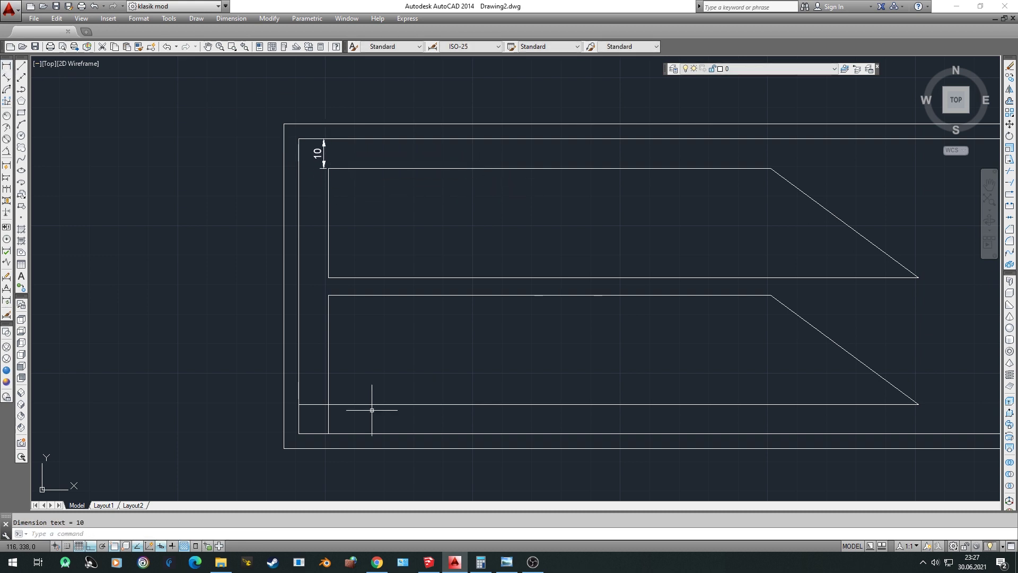
key("Return")
left_click(322, 434)
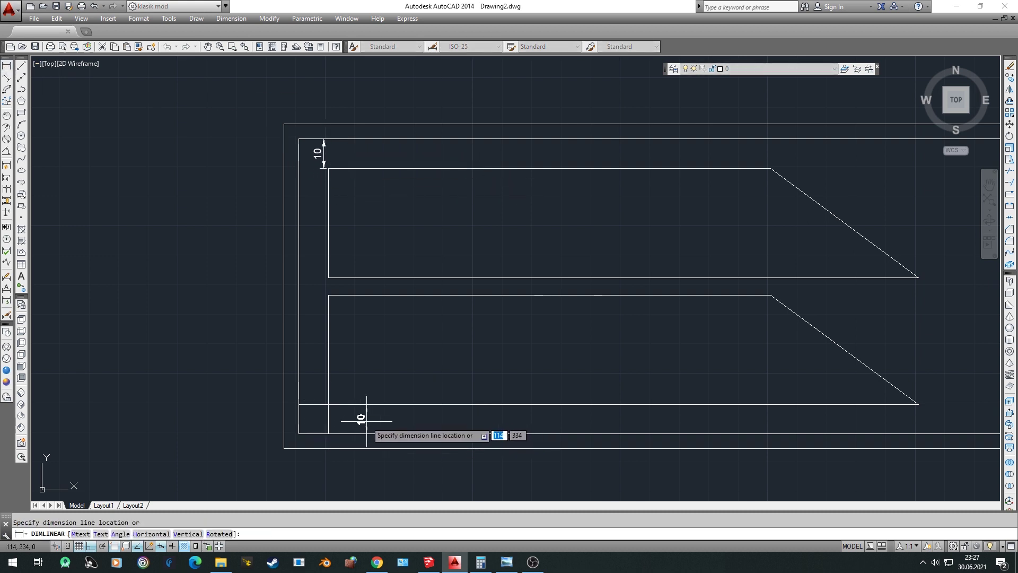
key("Escape")
key("Return")
left_click(328, 295)
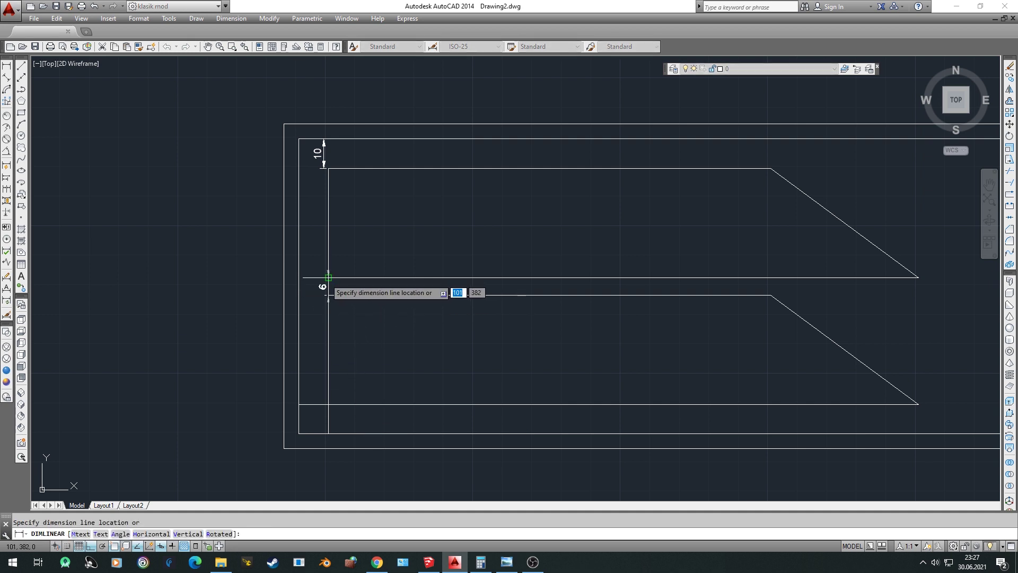
left_click(329, 277)
key("Escape")
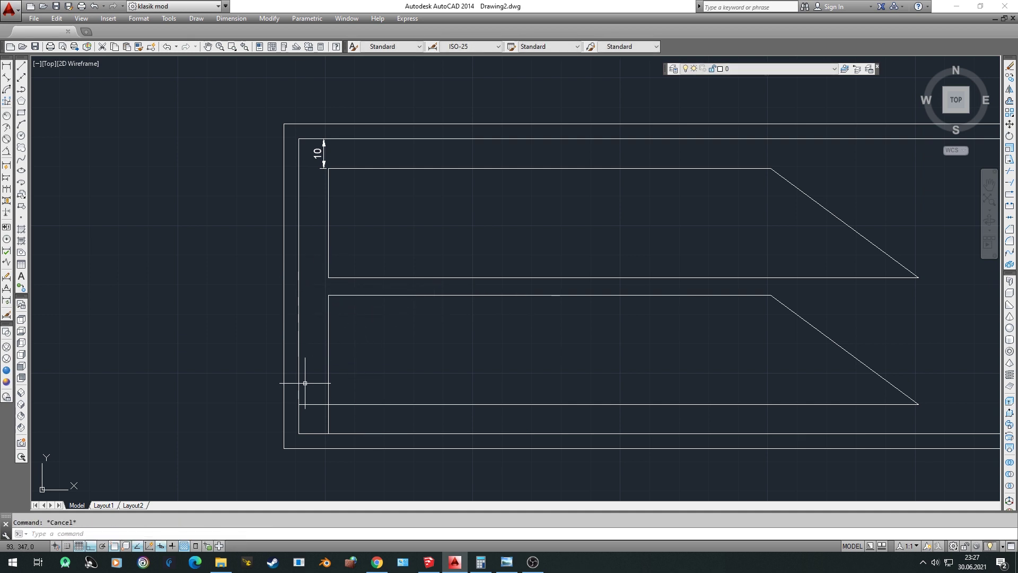
Erase the short bottom-left corner lines and the 10 dimension
left_click(314, 404)
left_click(337, 415)
key("Delete")
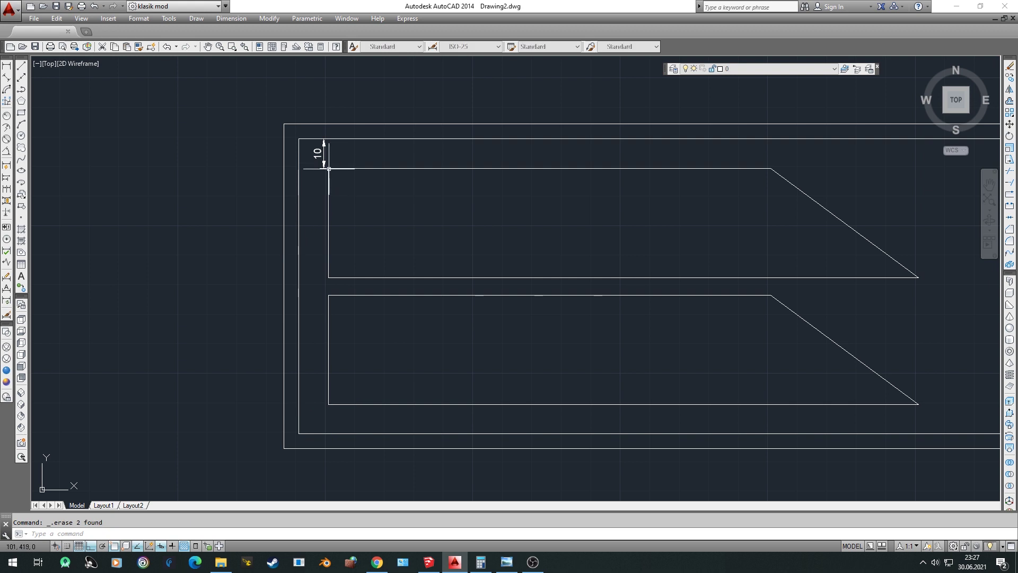
left_click(322, 154)
key("Delete")
Move the upper slanted bar 2 units up
left_click(310, 156)
left_click(910, 280)
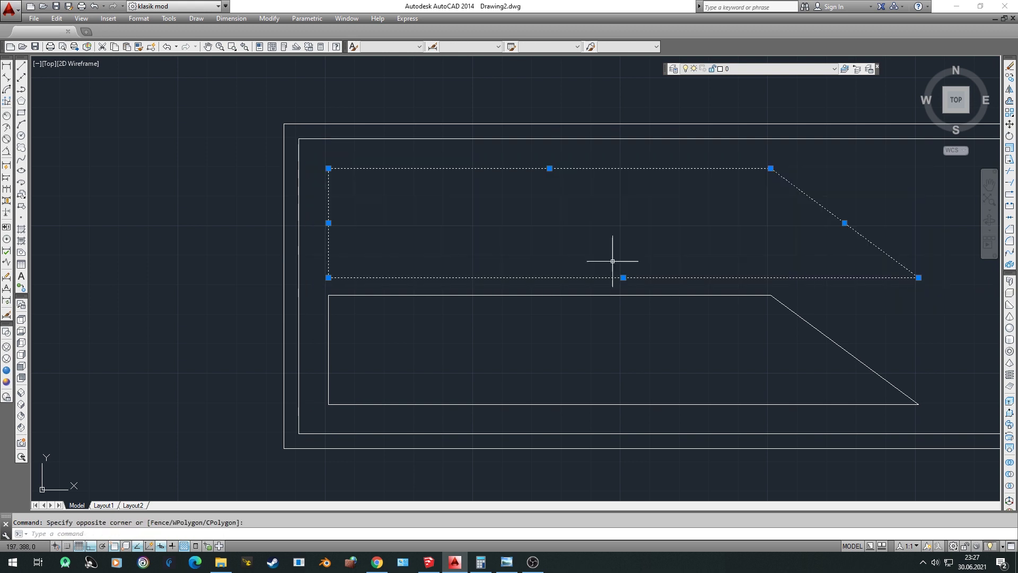
type("m")
key("Return")
left_click(256, 256)
type("2")
key("Return")
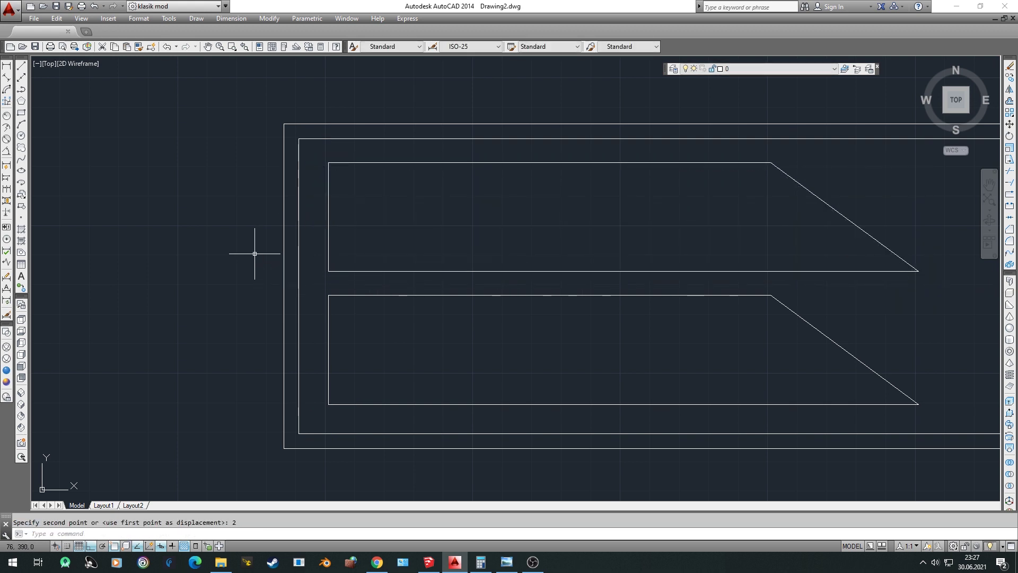
Move the lower slanted bar 2 units down
left_click(318, 286)
left_click(922, 413)
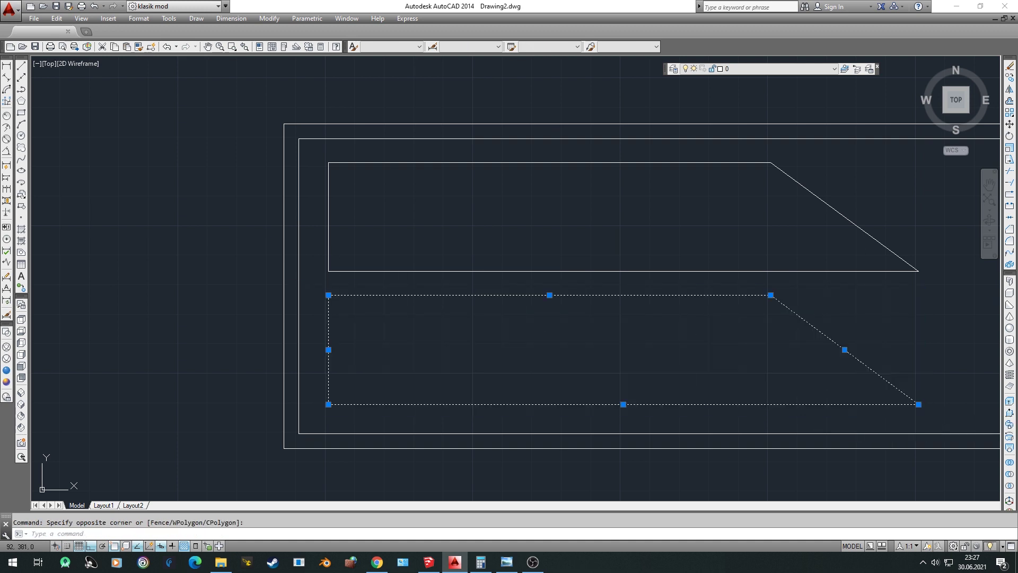
type("m")
key("Return")
left_click(239, 270)
type("2")
key("Return")
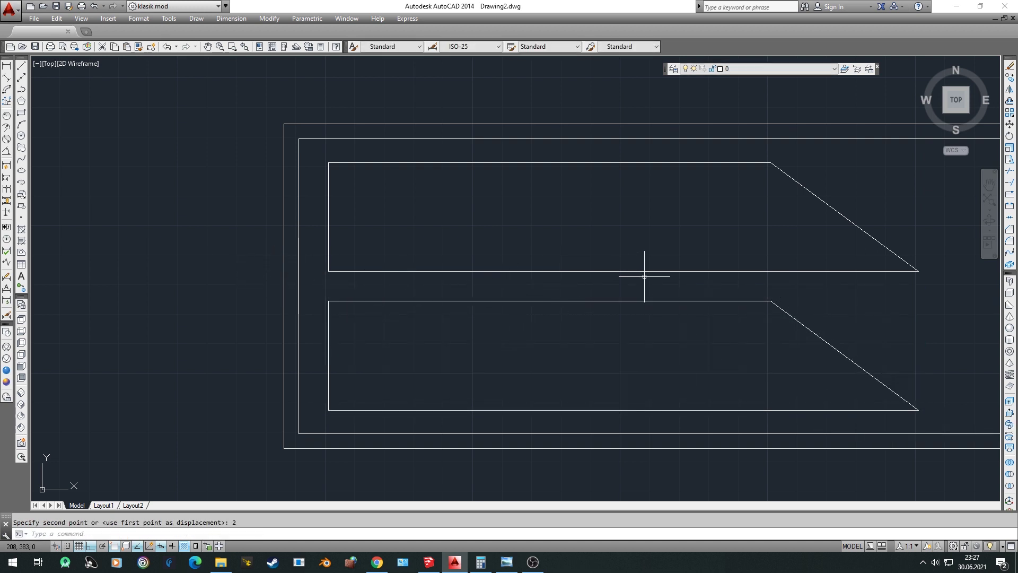
middle_click_drag(646, 277, 532, 332)
scroll(503, 395, "down", 5)
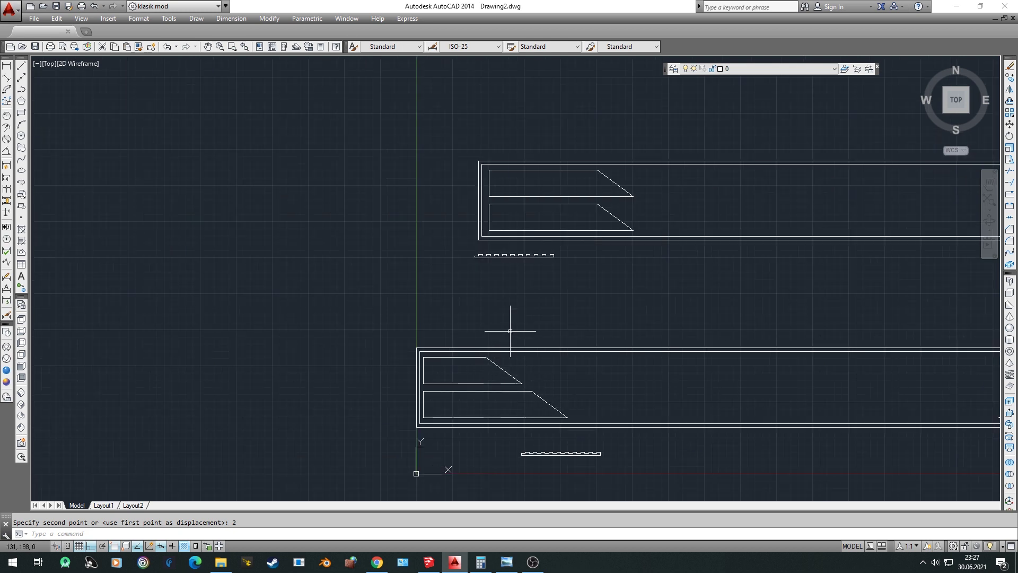
Extend the lower bar's diagonal up through the upper bar to its top edge
scroll(555, 199, "up", 5)
middle_click_drag(612, 175, 550, 274)
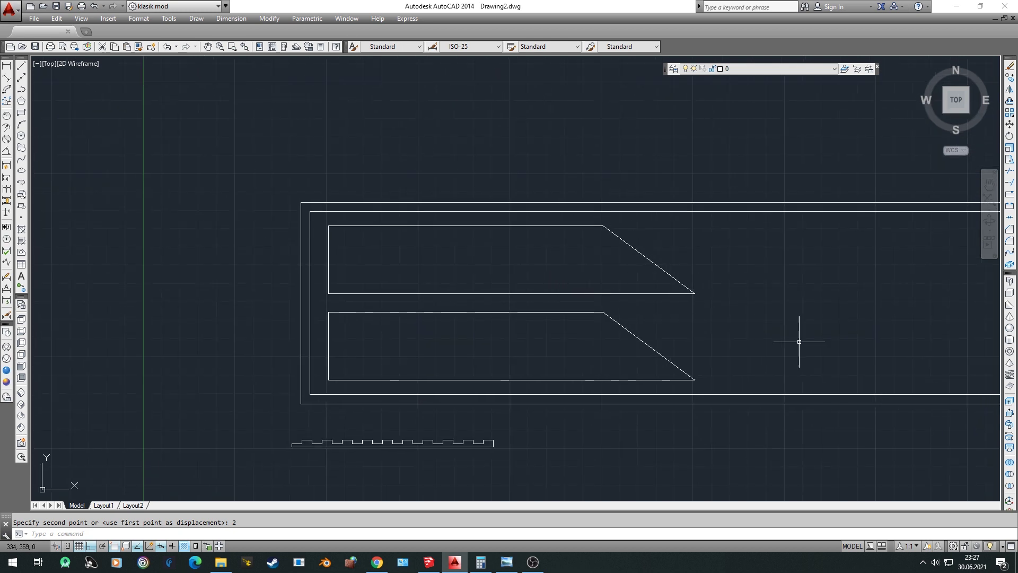
left_click(1010, 184)
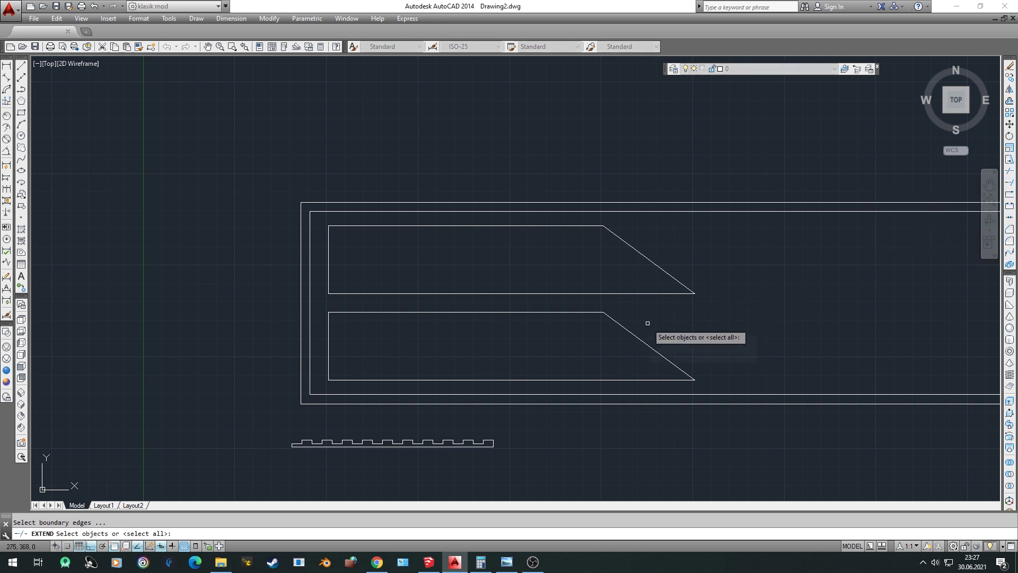
key("Return")
left_click(622, 331)
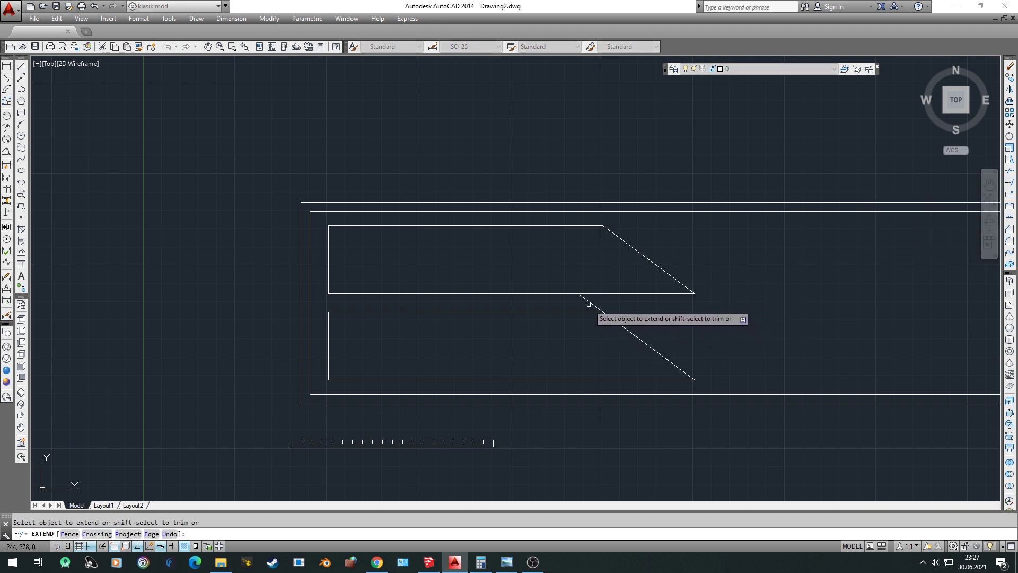
left_click(585, 299)
key("Escape")
type("TR")
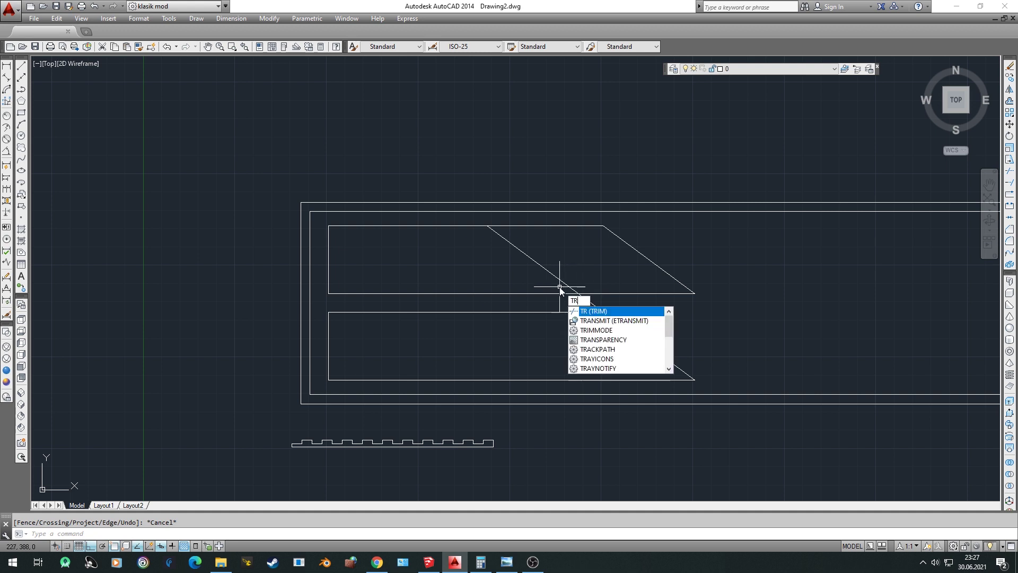
Trim the upper bar's edges and diagonal pieces beyond the new continuous diagonal
key("Return")
key("Return")
left_click(687, 267)
left_click(672, 292)
left_click(613, 216)
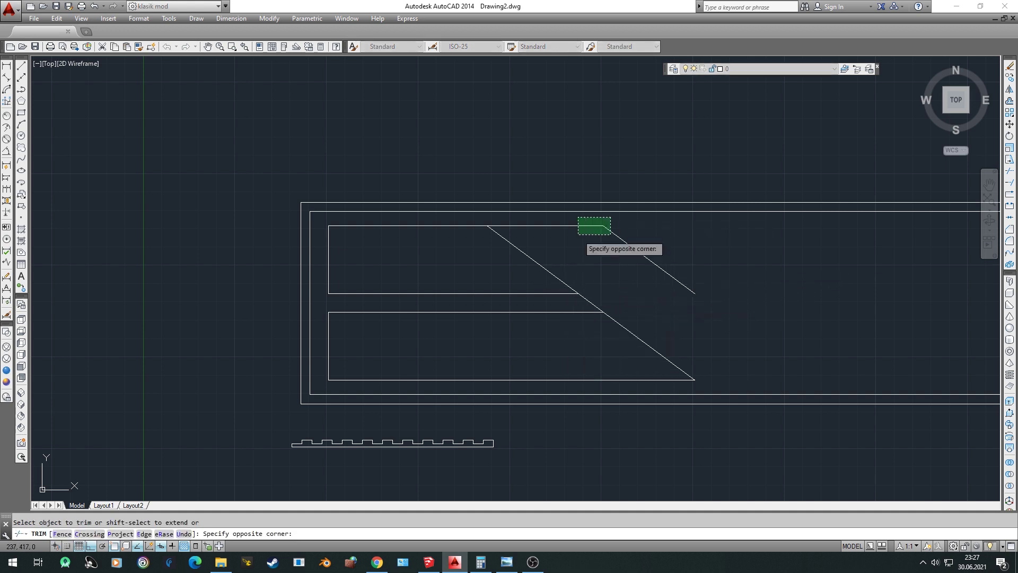
left_click(578, 231)
left_click(596, 303)
key("Escape")
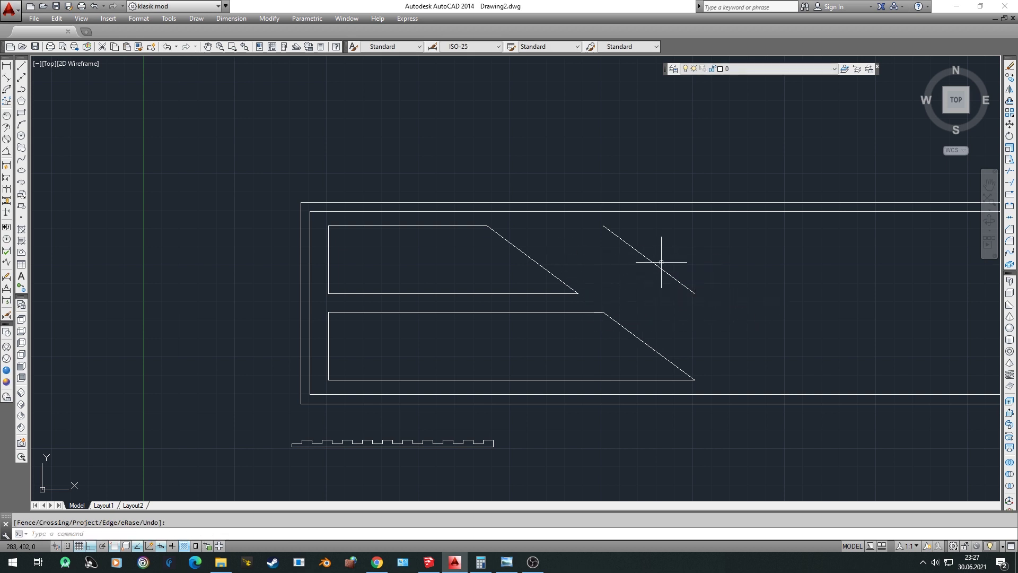
Erase the old upper diagonal
left_click(660, 268)
key("Delete")
middle_click_drag(444, 302, 366, 297)
scroll(177, 266, "down", 2)
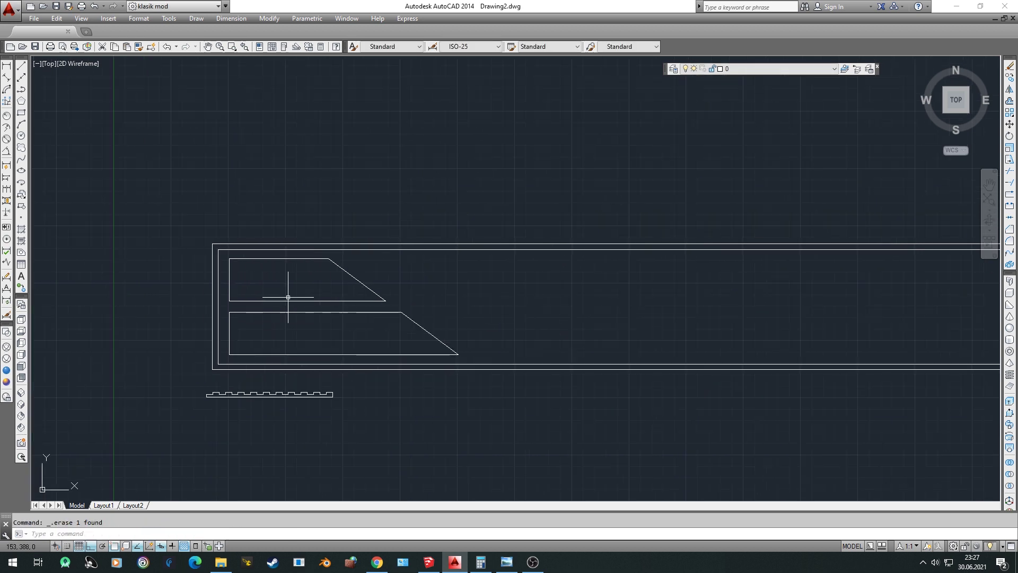
left_click(225, 253)
Join the upper bar's four lines into a single polyline
left_click(469, 355)
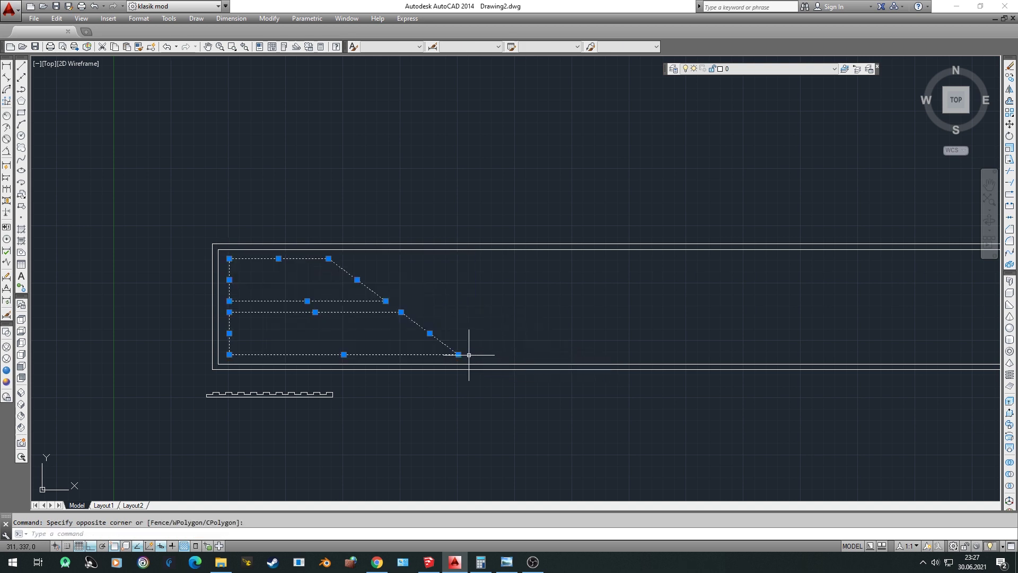
key("Escape")
type("j")
key("Return")
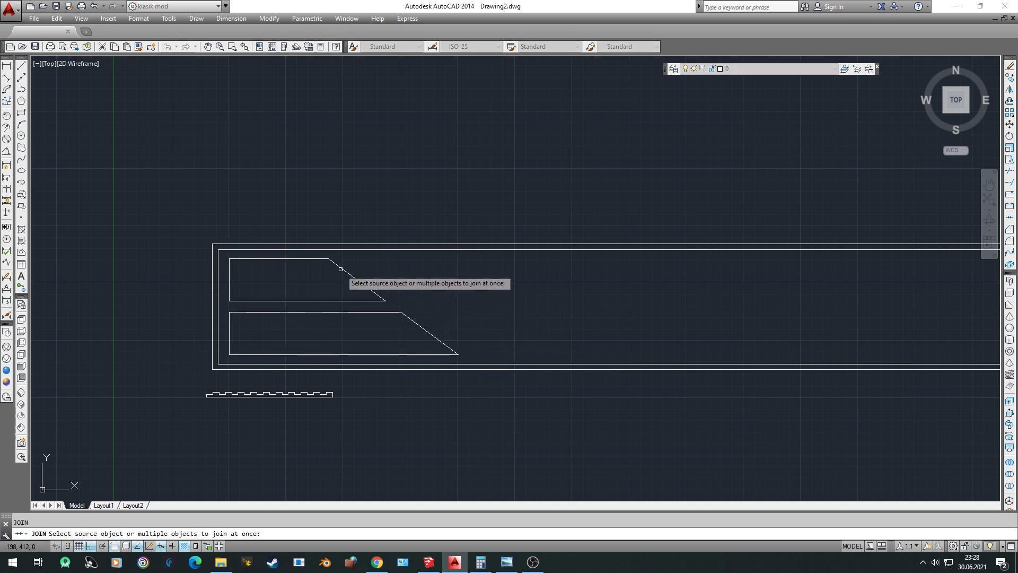
left_click(225, 253)
left_click(402, 303)
key("Return")
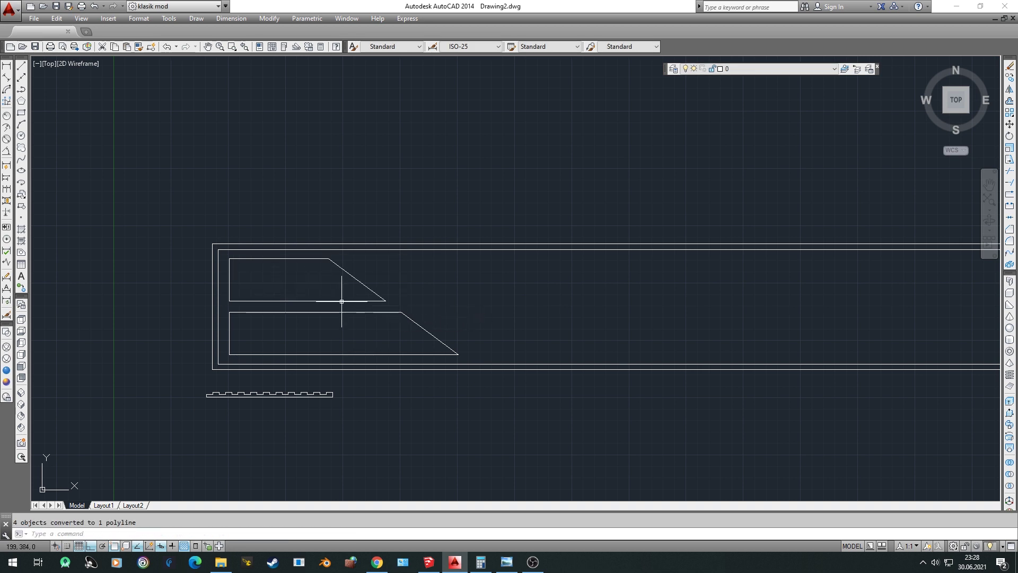
left_click(318, 301)
key("Escape")
Join the lower bar's four lines into a single polyline
key("Return")
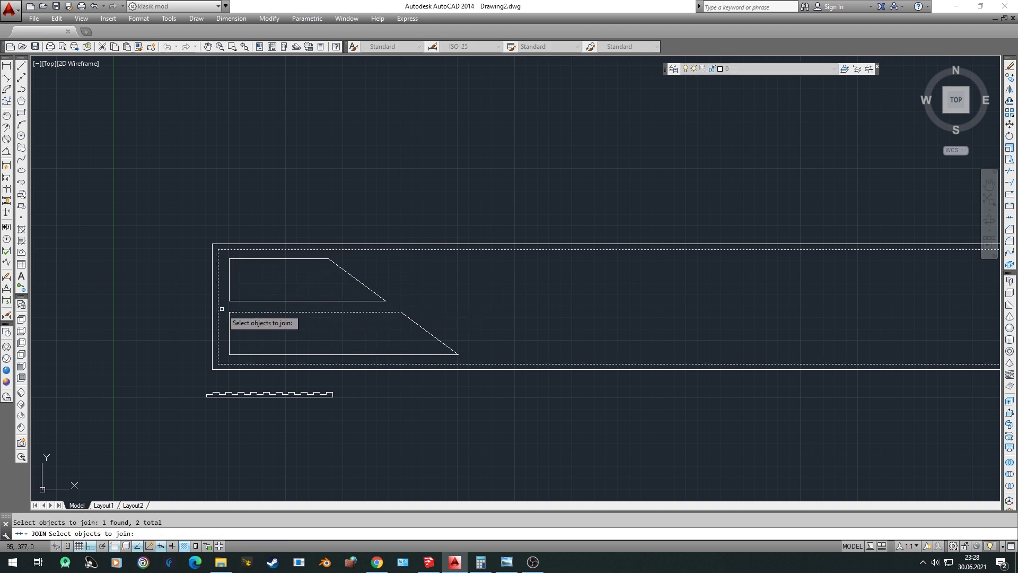
left_click(227, 309)
left_click(465, 360)
key("Return")
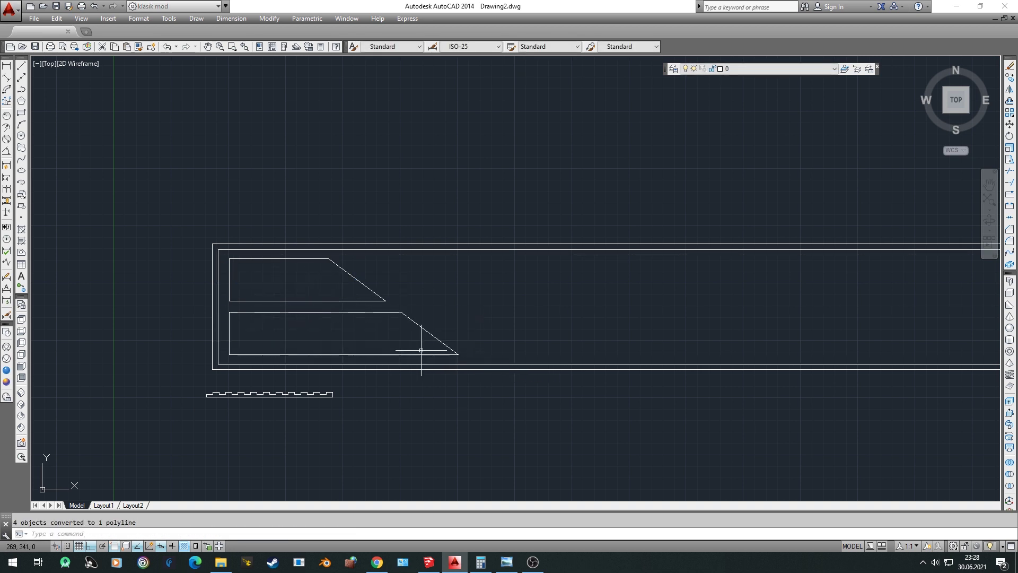
left_click(423, 328)
key("Escape")
left_click(382, 284)
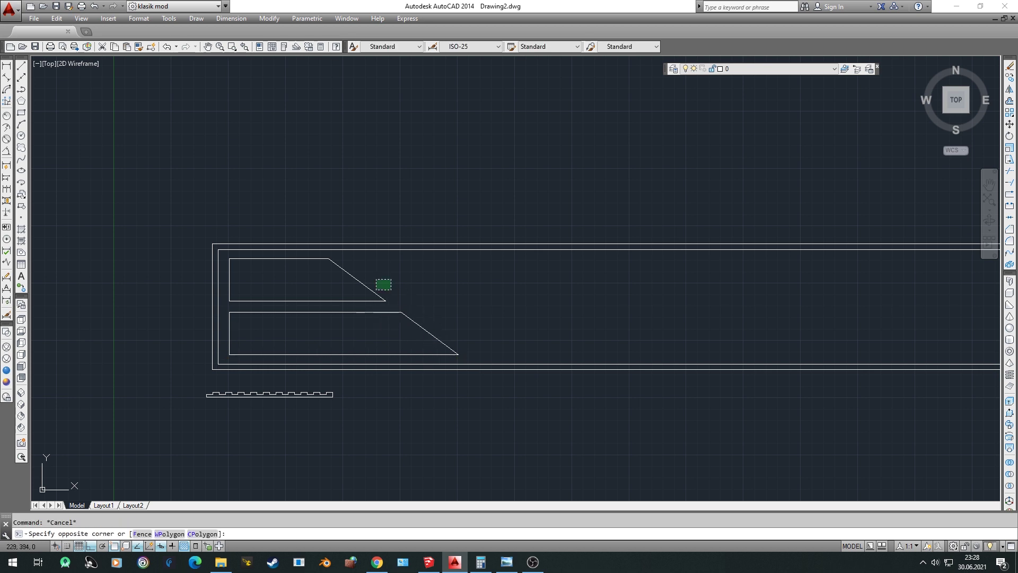
left_click(336, 324)
Mirror both slanted bars across a vertical line at the panel centre, keeping the originals
scroll(364, 310, "down", 4)
middle_click_drag(508, 320, 496, 318)
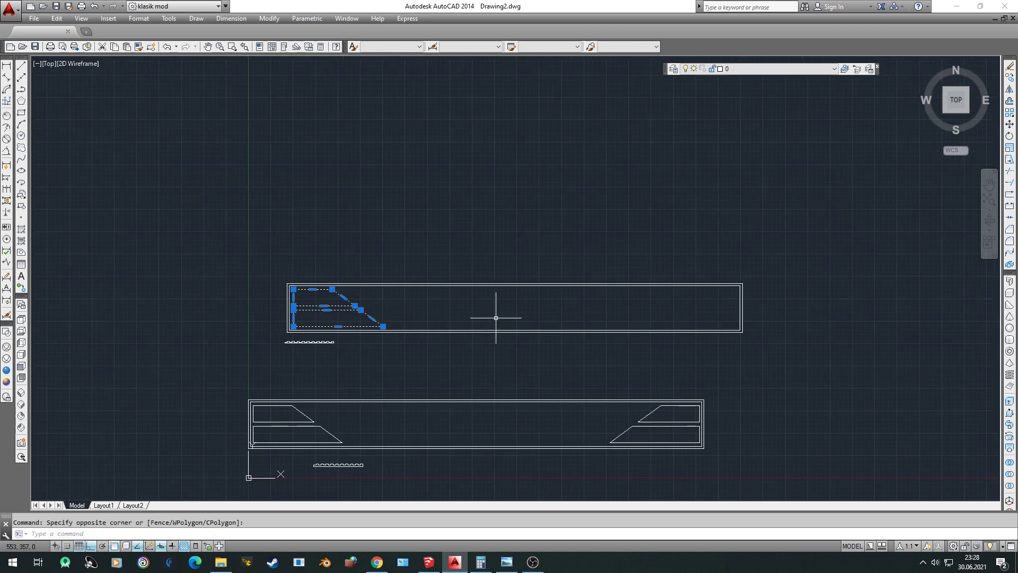
type("m")
key("Down")
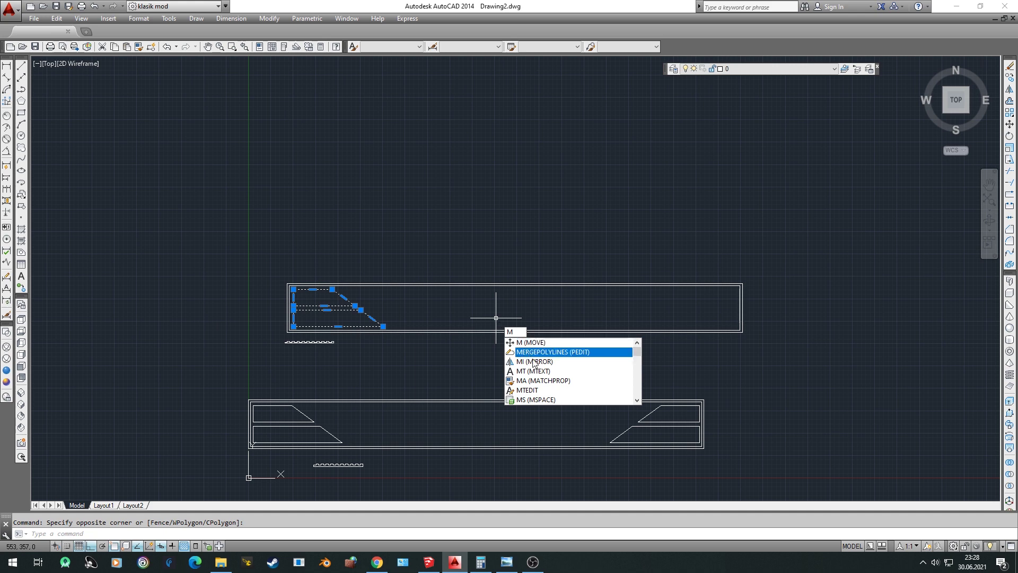
key("Down")
key("Return")
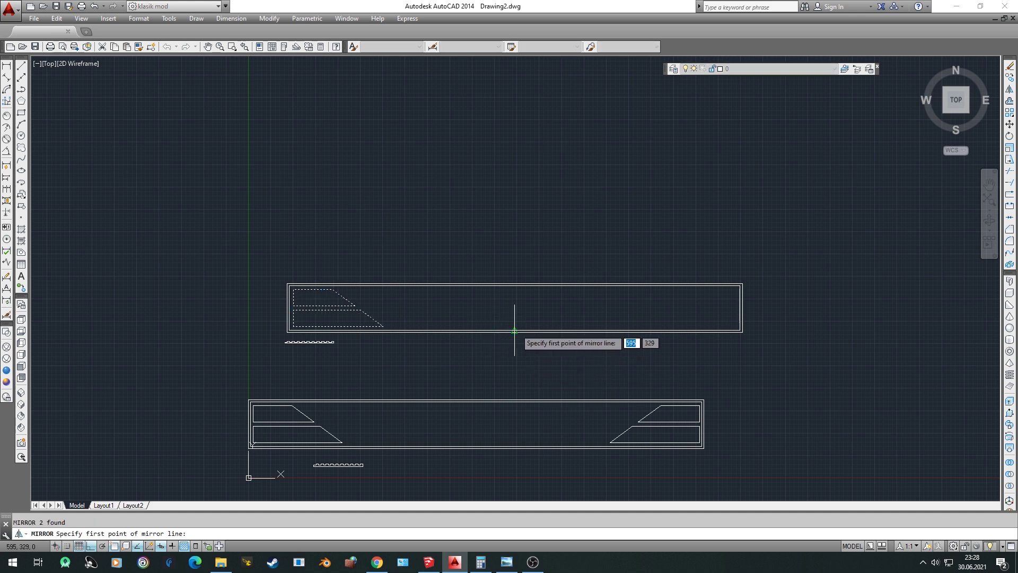
scroll(514, 331, "up", 6)
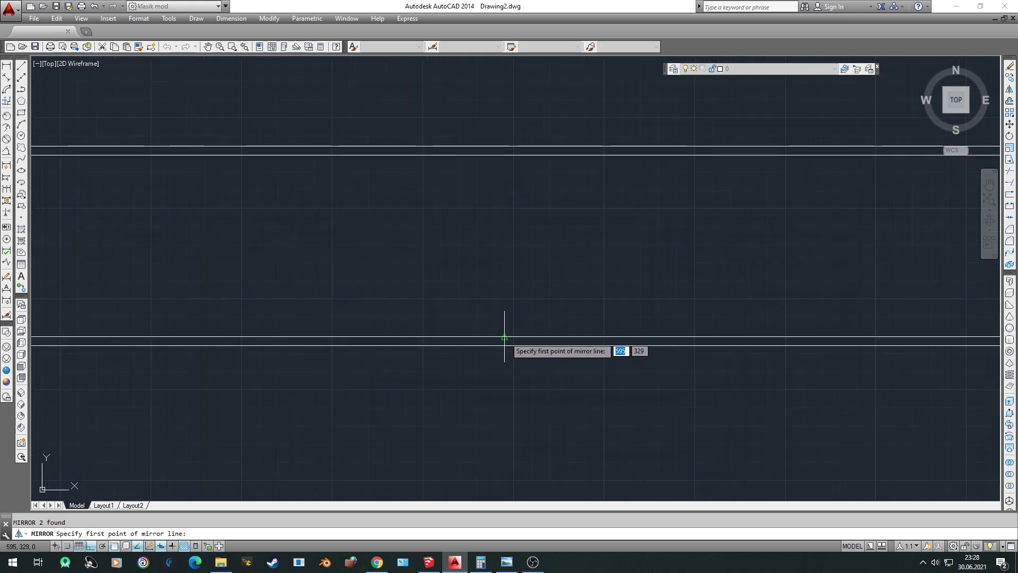
left_click(504, 337)
scroll(500, 404, "down", 5)
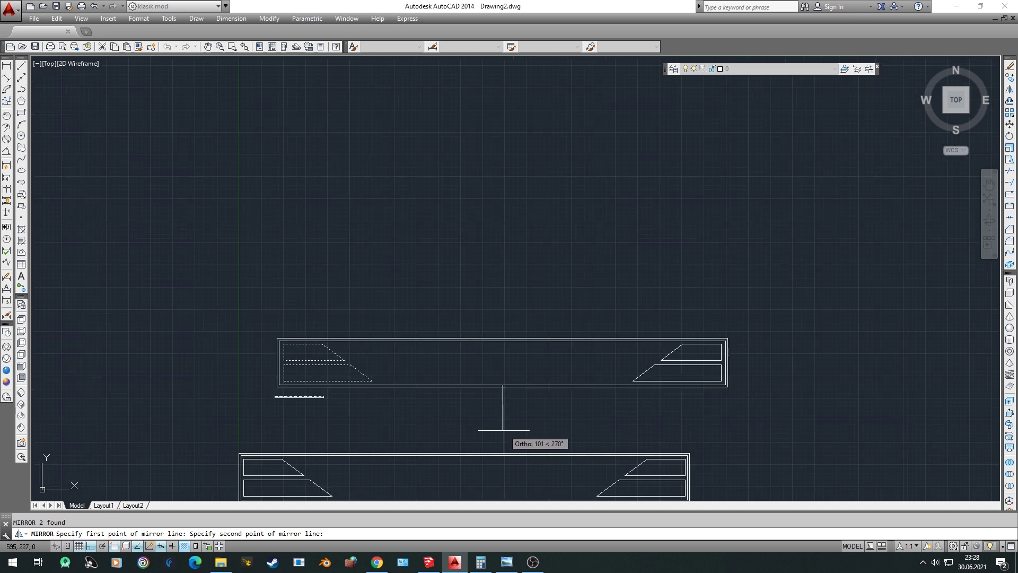
left_click(503, 429)
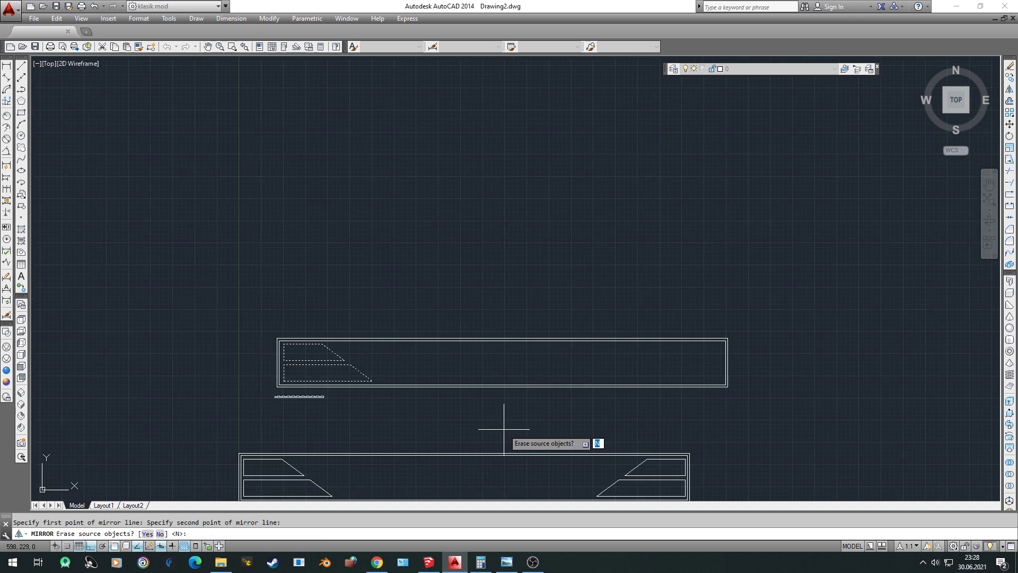
key("Return")
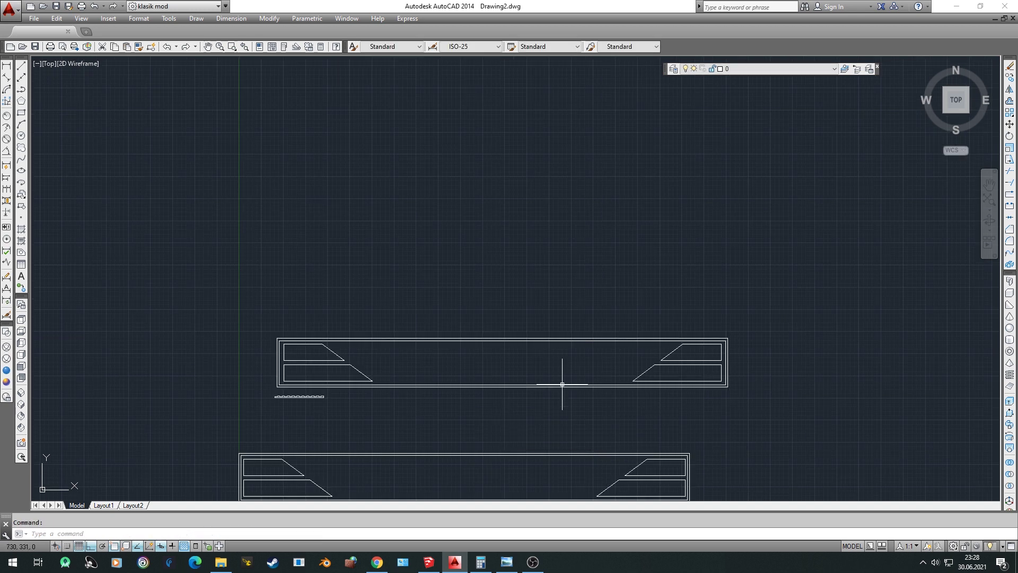
middle_click_drag(545, 352, 546, 239)
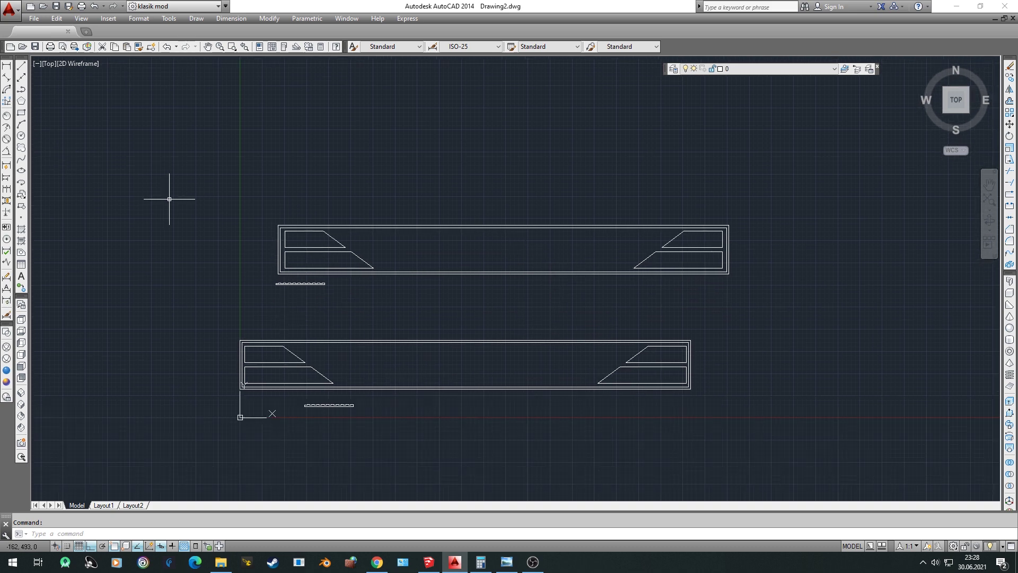
Create a new layer named 'yazı' in the Layer Properties Manager for the lettering
key("Escape")
middle_click_drag(399, 153, 405, 207)
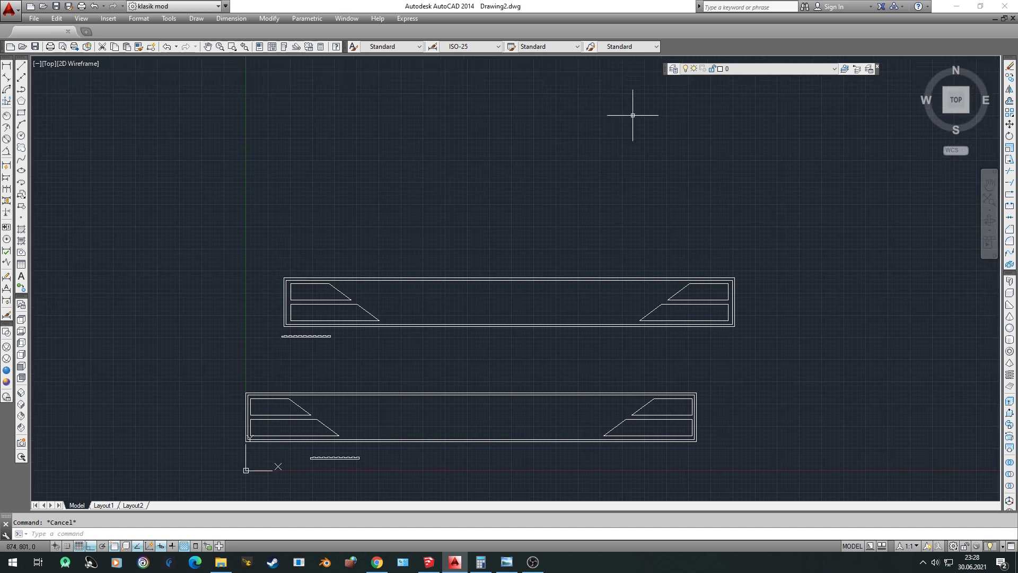
left_click(771, 69)
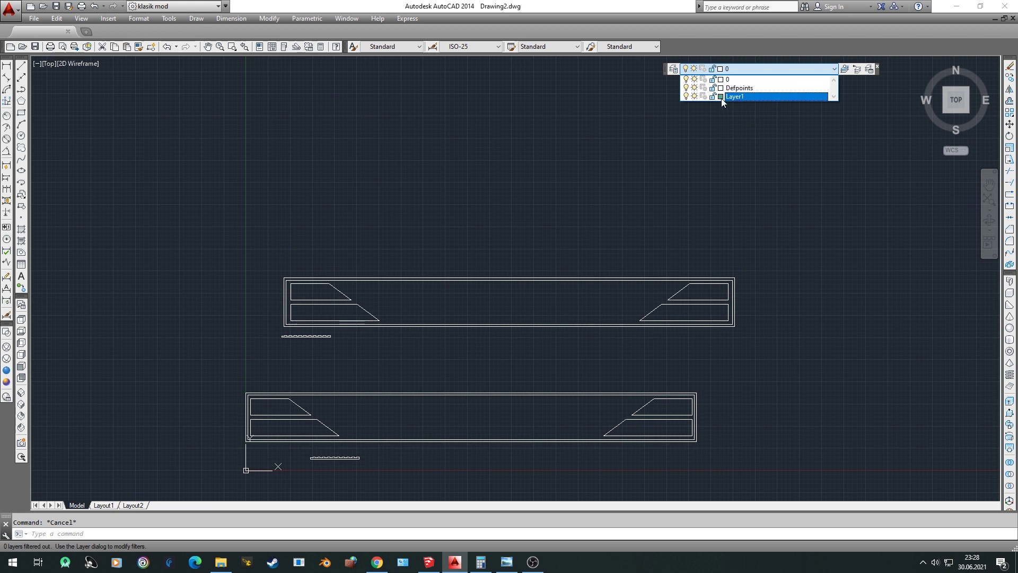
left_click(673, 69)
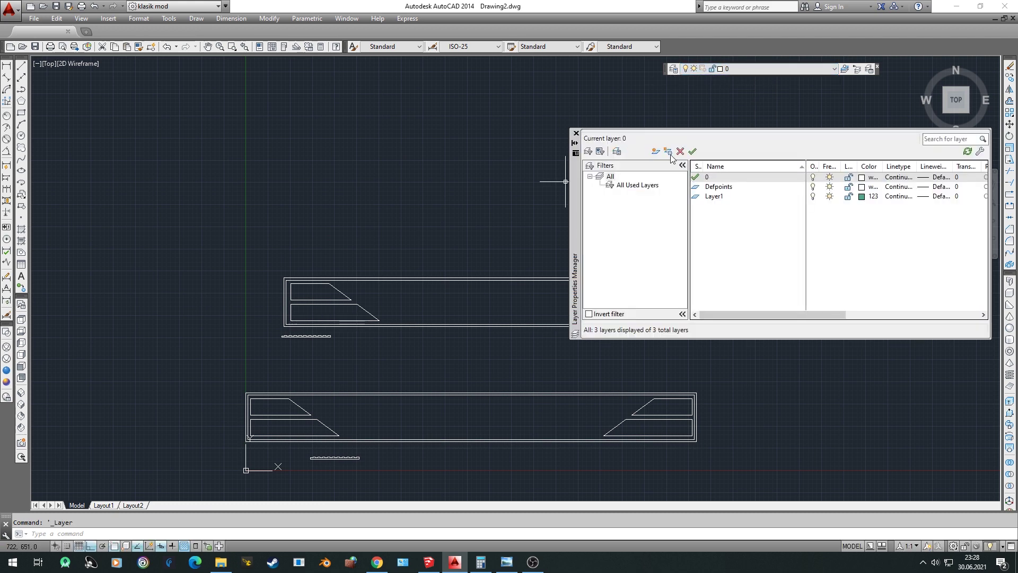
left_click(655, 152)
type("ya")
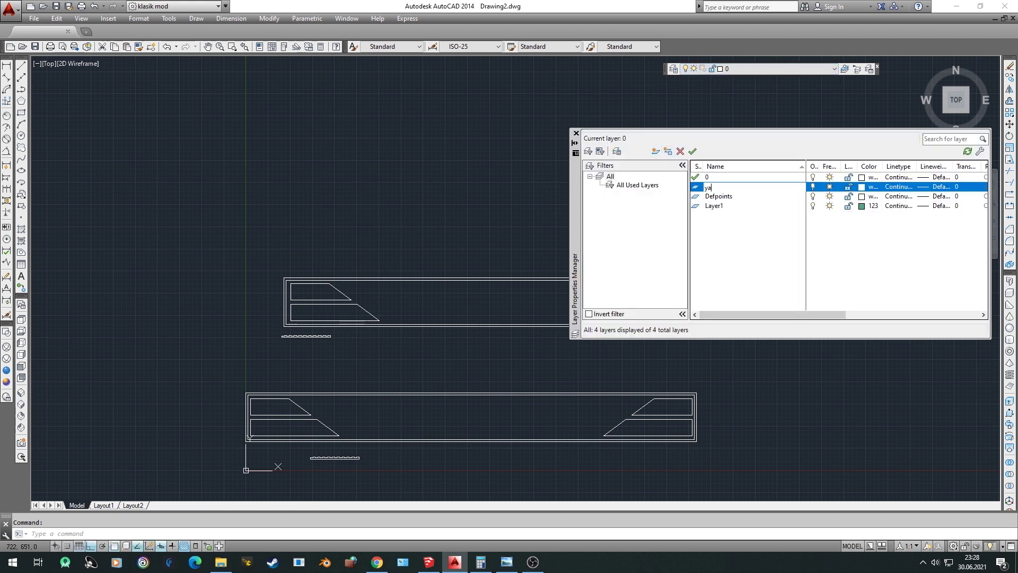
type("zi")
key("Return")
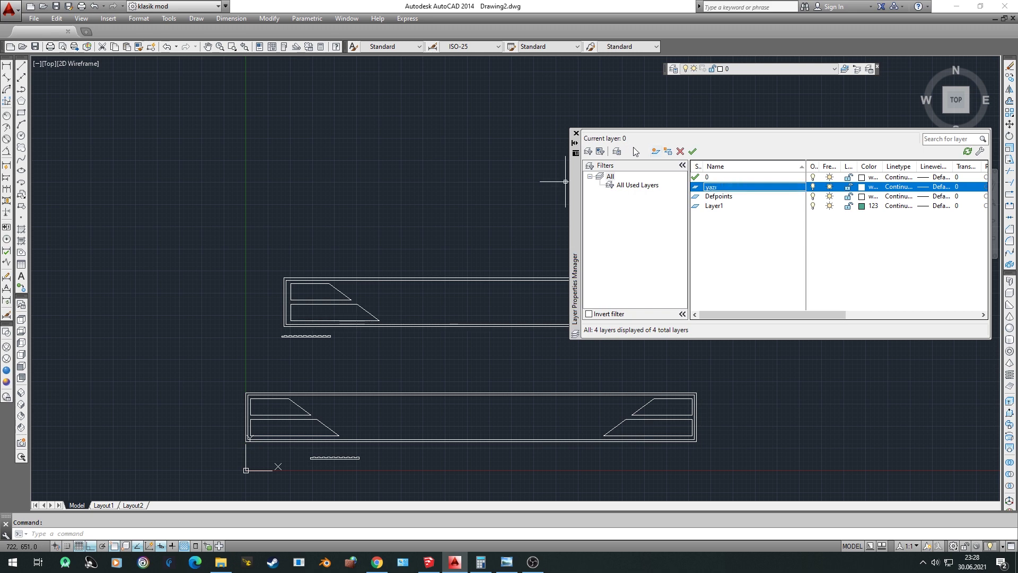
left_click(576, 133)
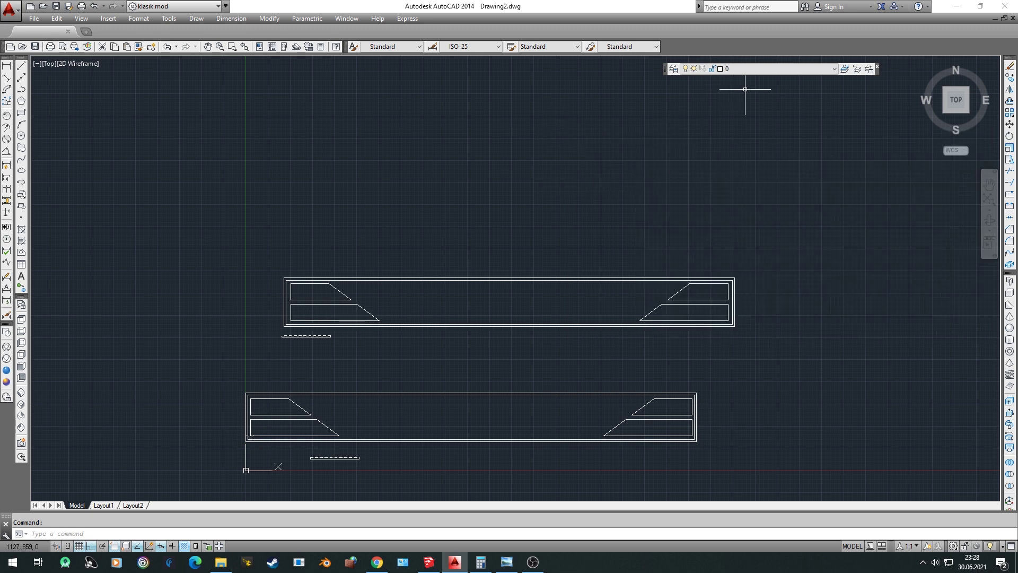
left_click(748, 69)
Draw a multiline text box and type ASYA MOBİLYA into it
left_click(741, 79)
type("mt")
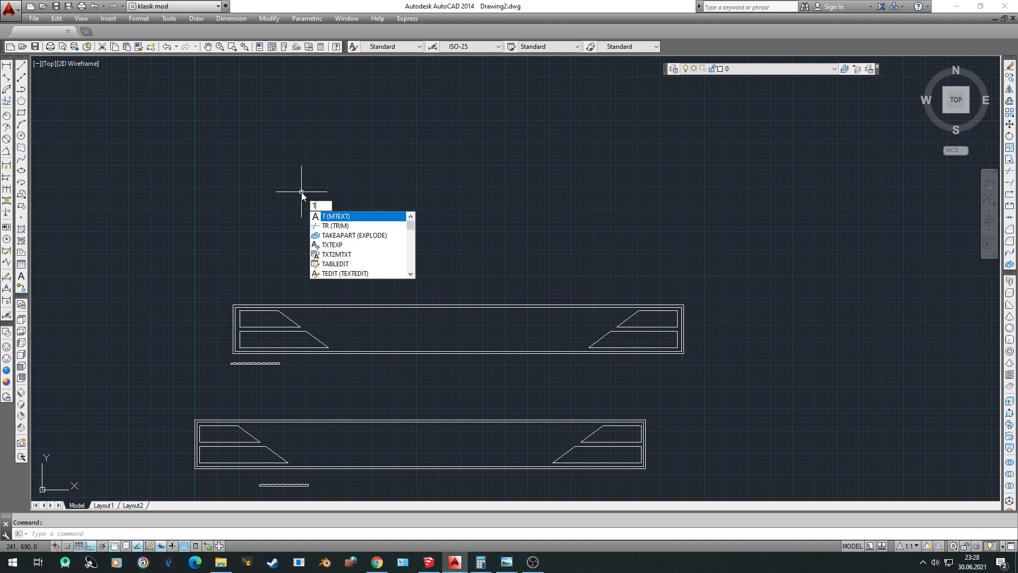
key("Return")
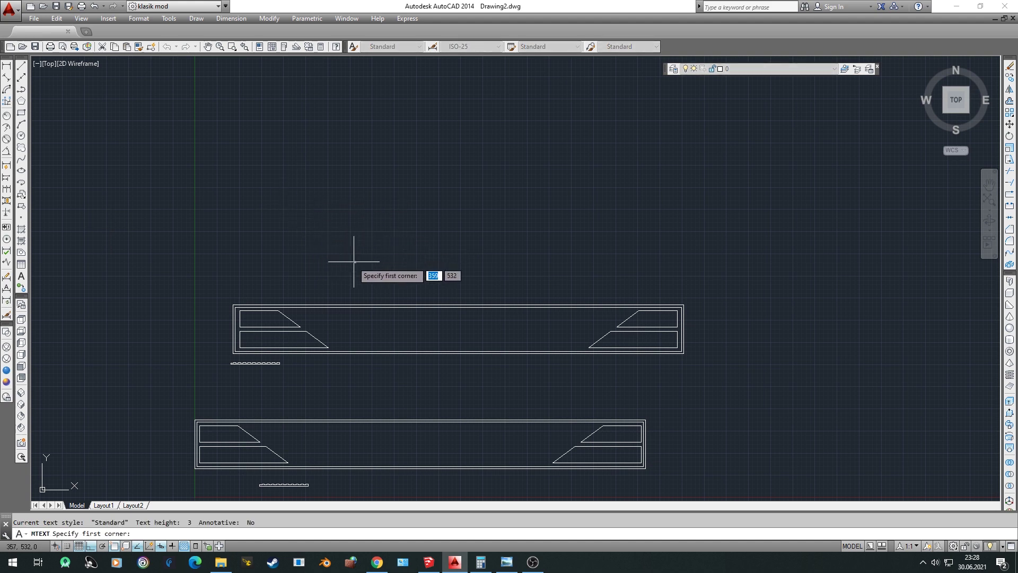
left_click(340, 260)
left_click(604, 318)
type("AS")
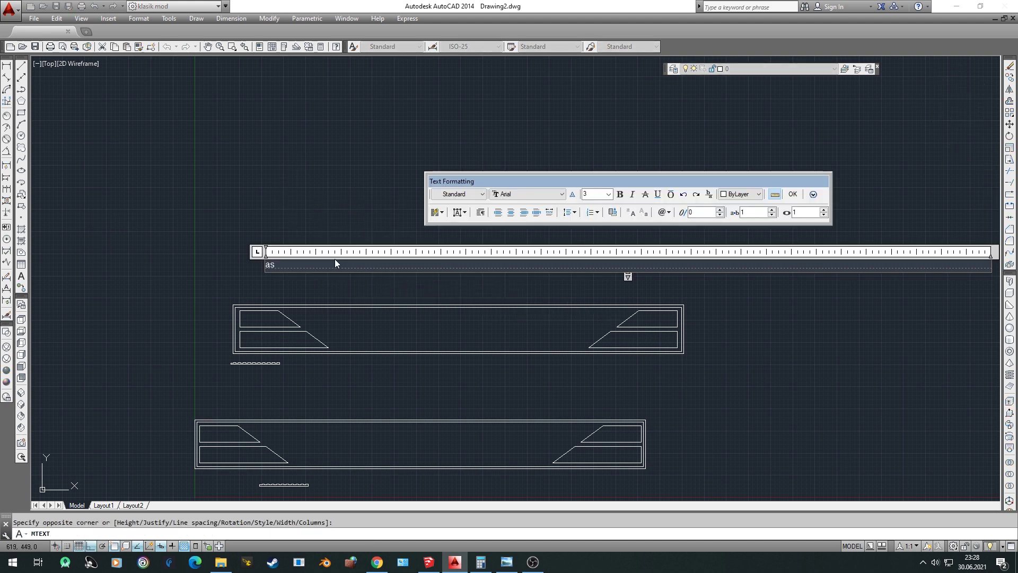
key("BackSpace")
key("BackSpace")
type("ASYA")
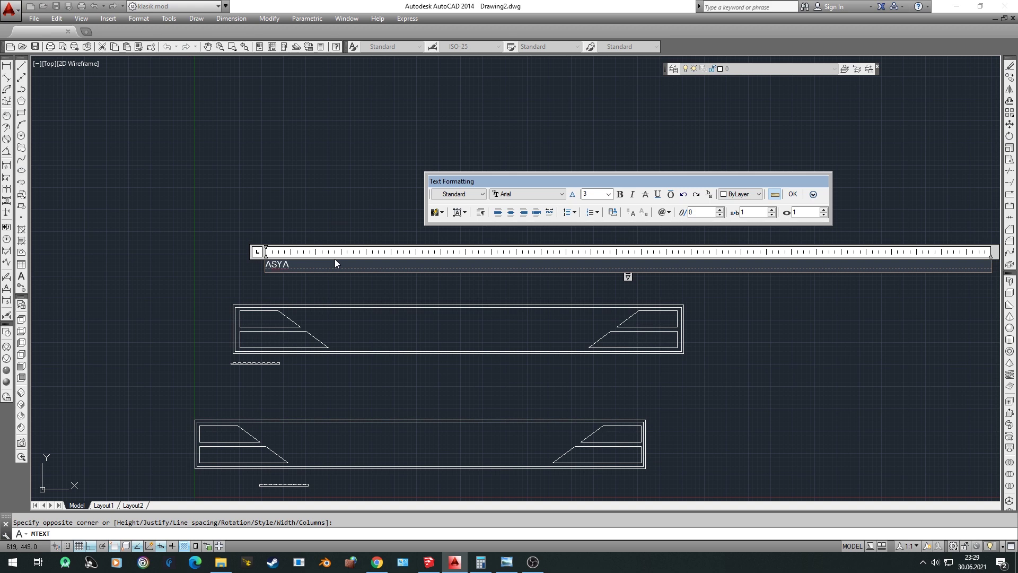
type(" MOBİLYA")
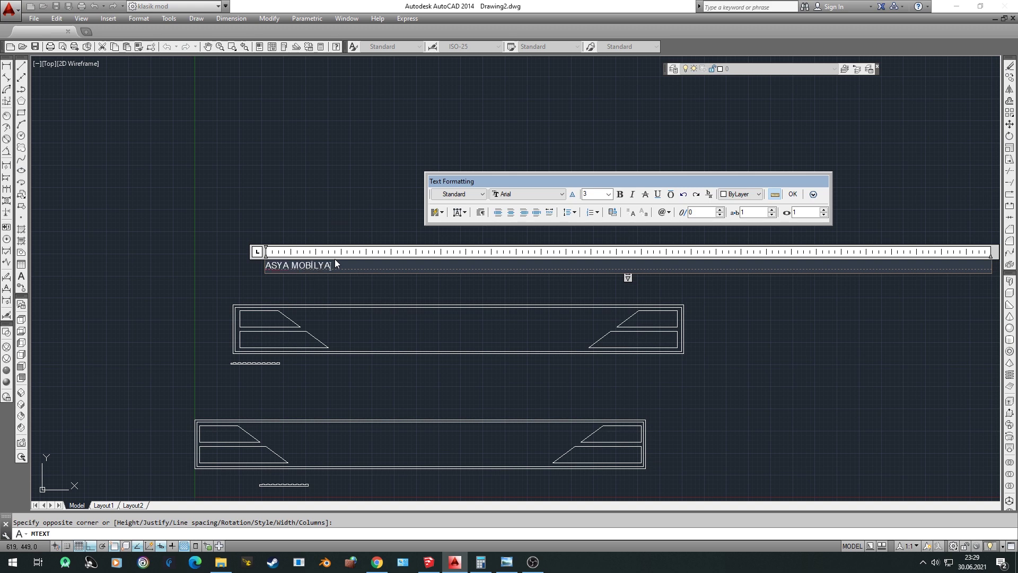
Format the whole text as bold Cambria at height 20 and close the editor
scroll(285, 261, "up", 4)
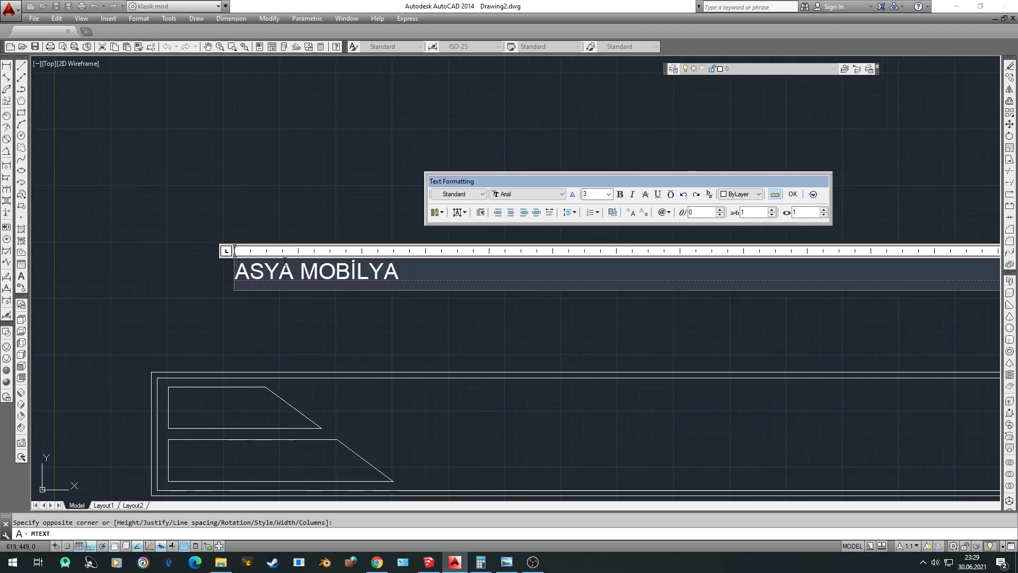
key("ctrl+a")
left_click(514, 199)
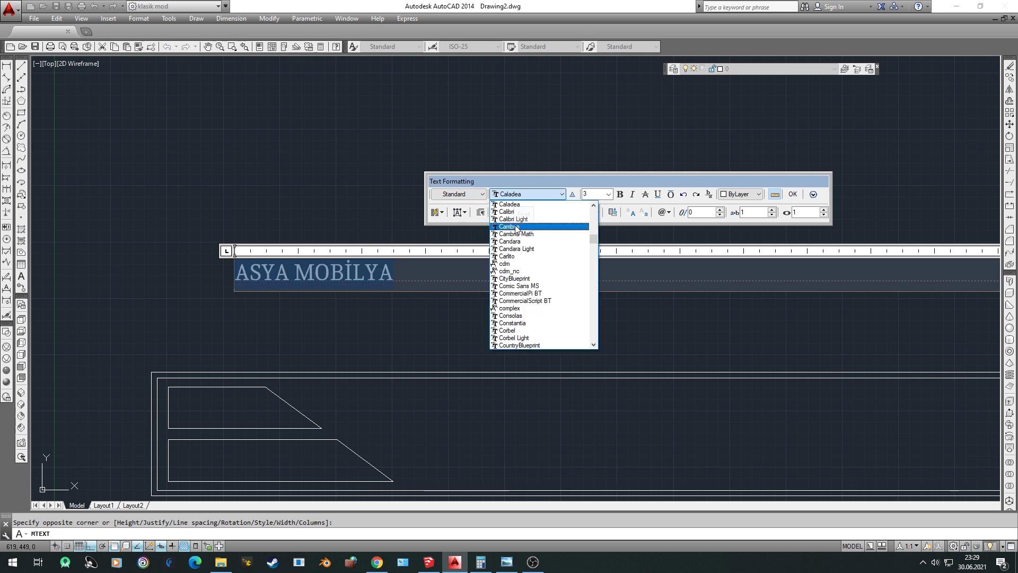
left_click(531, 225)
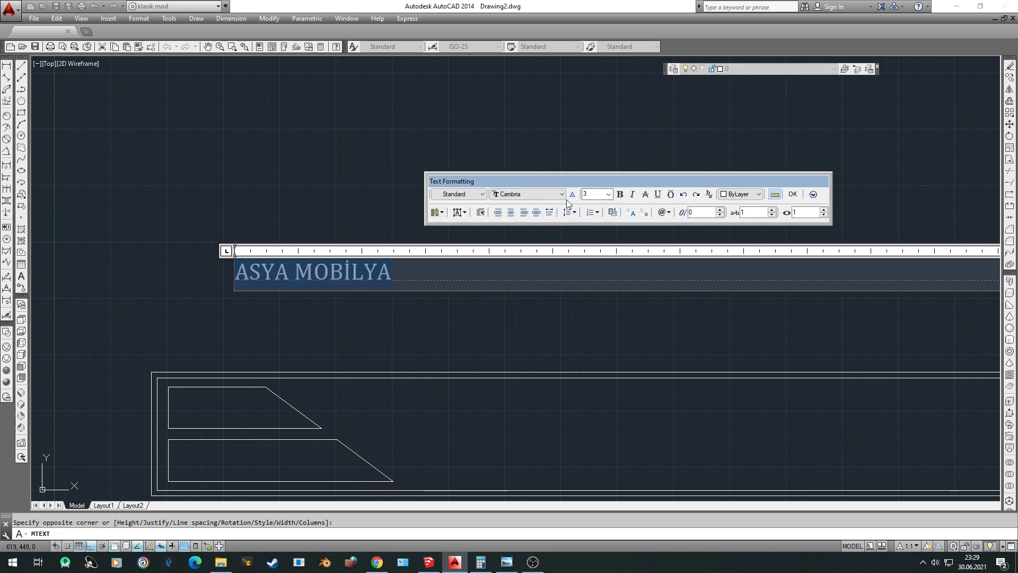
left_click(620, 195)
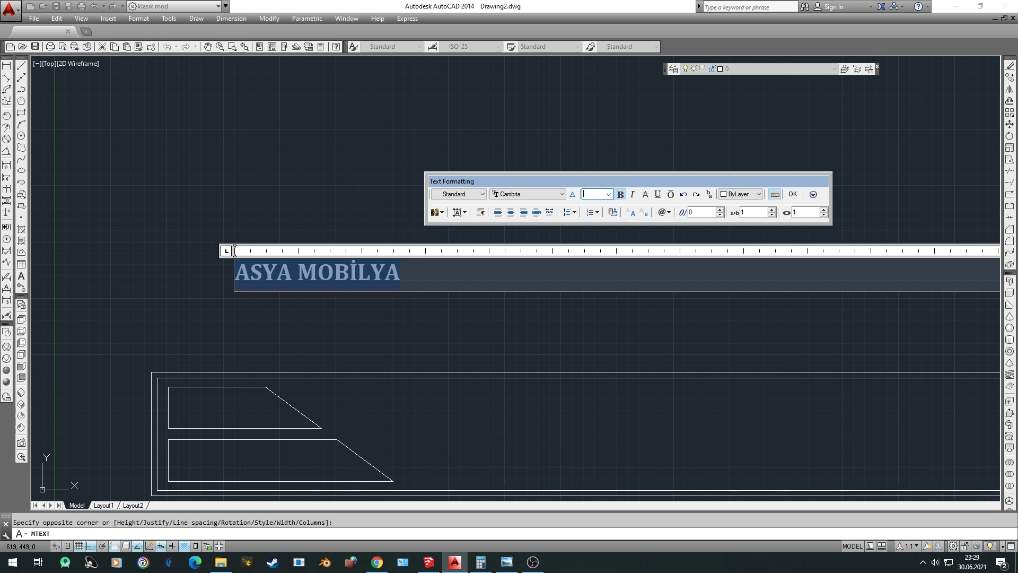
type("20")
key("Return")
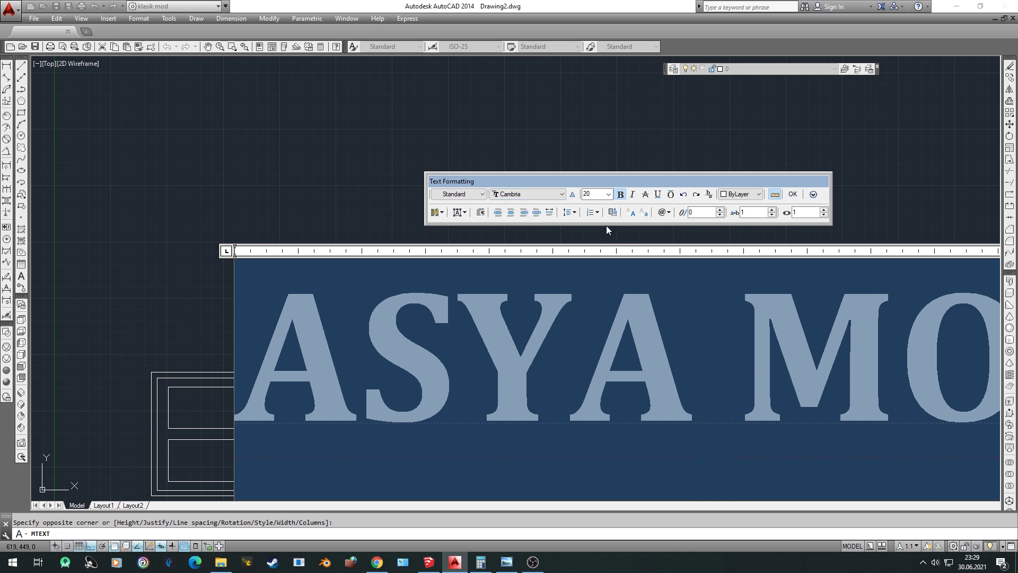
left_click(321, 175)
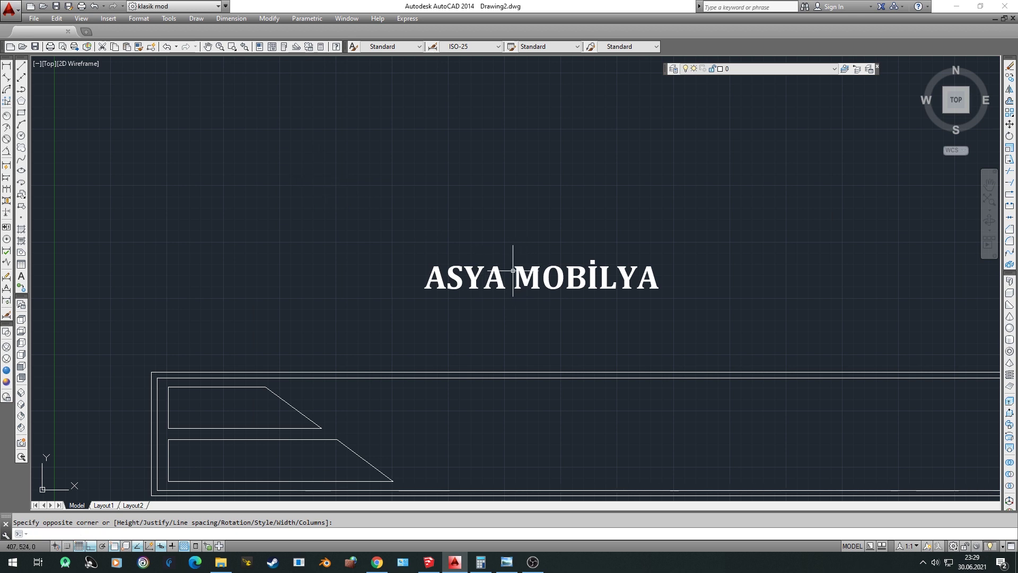
type("tx")
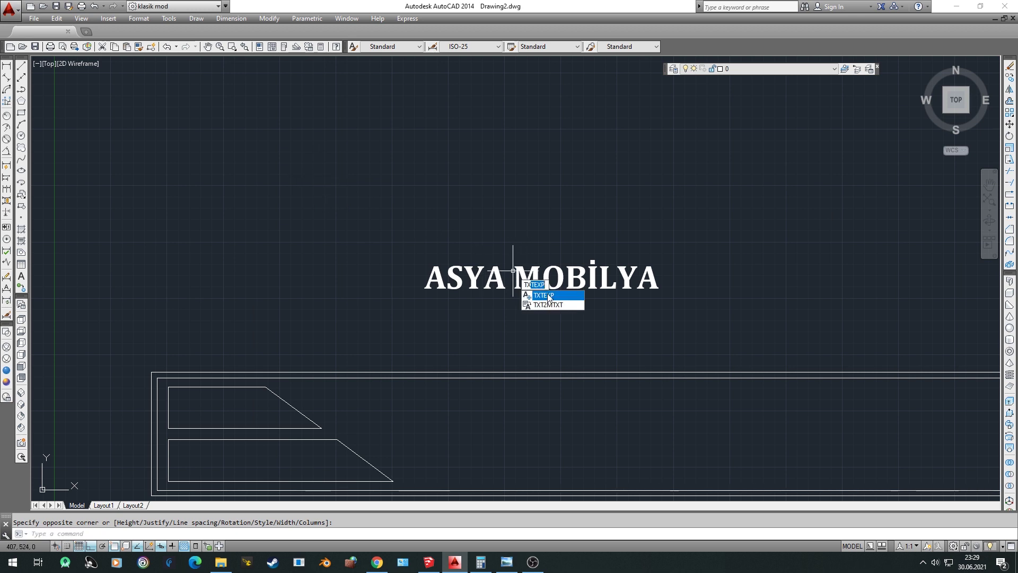
left_click(549, 297)
left_click(577, 243)
left_click(525, 289)
key("Return")
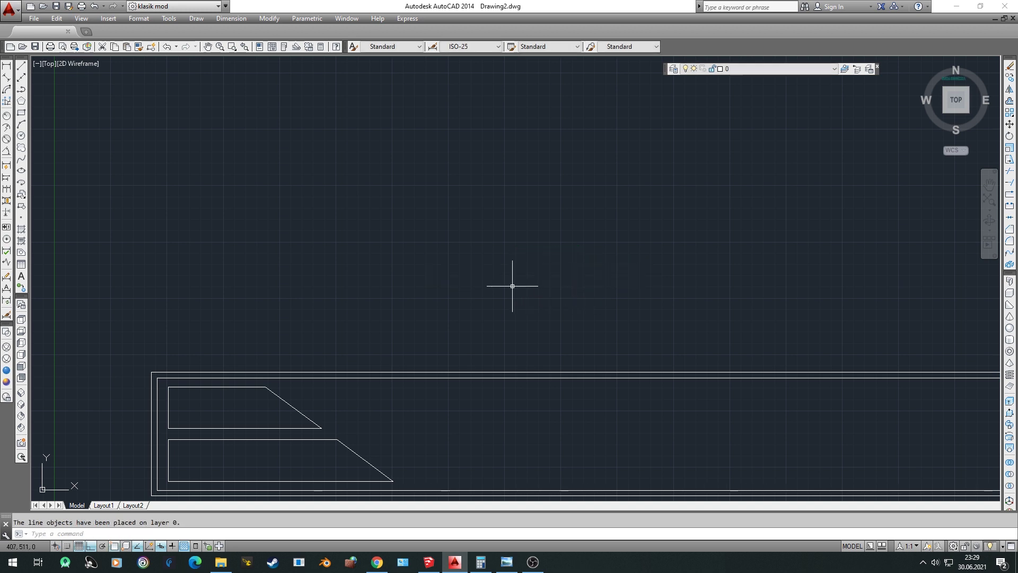
scroll(512, 286, "down", 3)
scroll(691, 177, "down", 5)
scroll(657, 205, "up", 5)
scroll(583, 203, "up", 2)
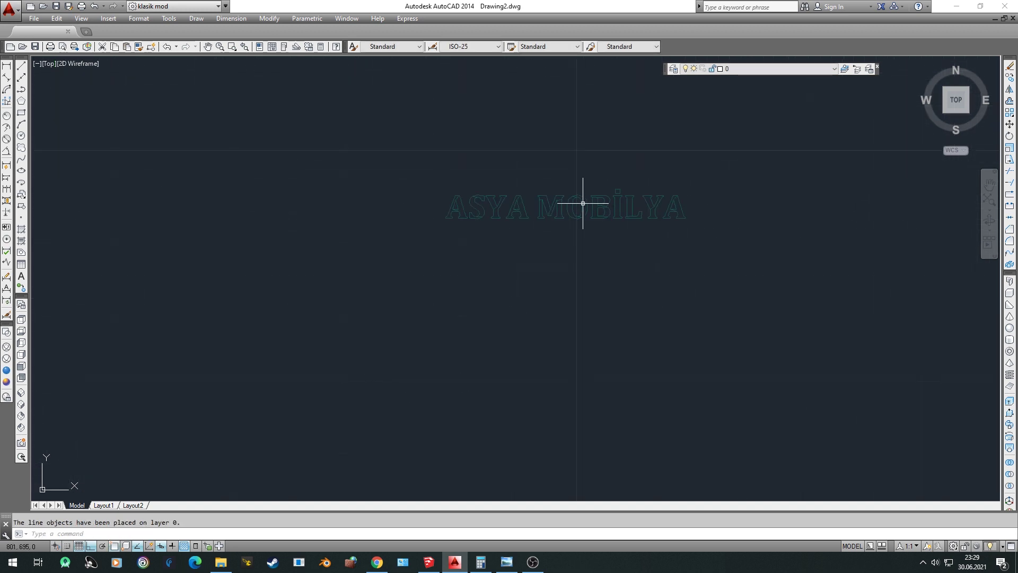
scroll(470, 200, "down", 5)
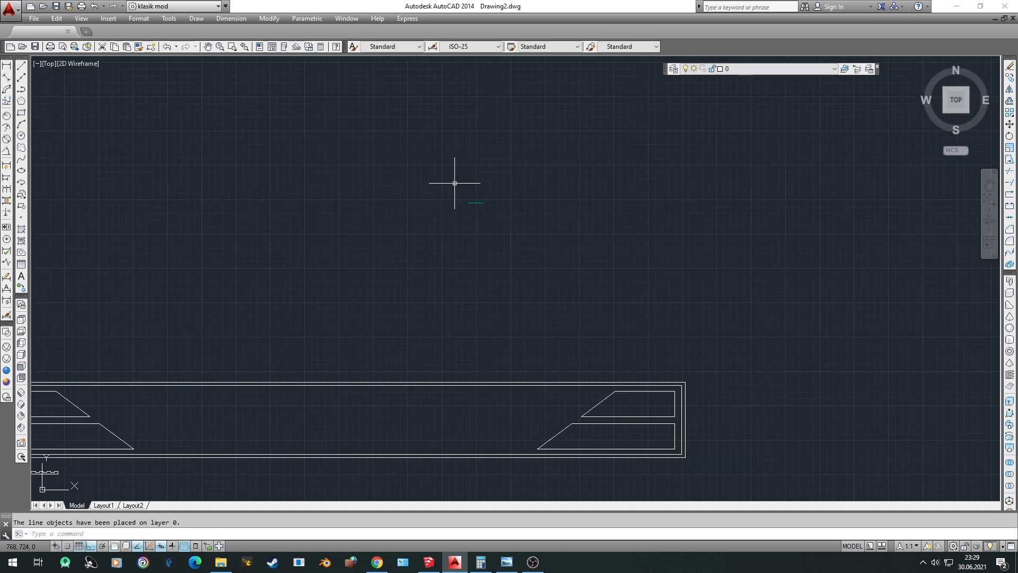
middle_click(459, 198)
middle_click(459, 197)
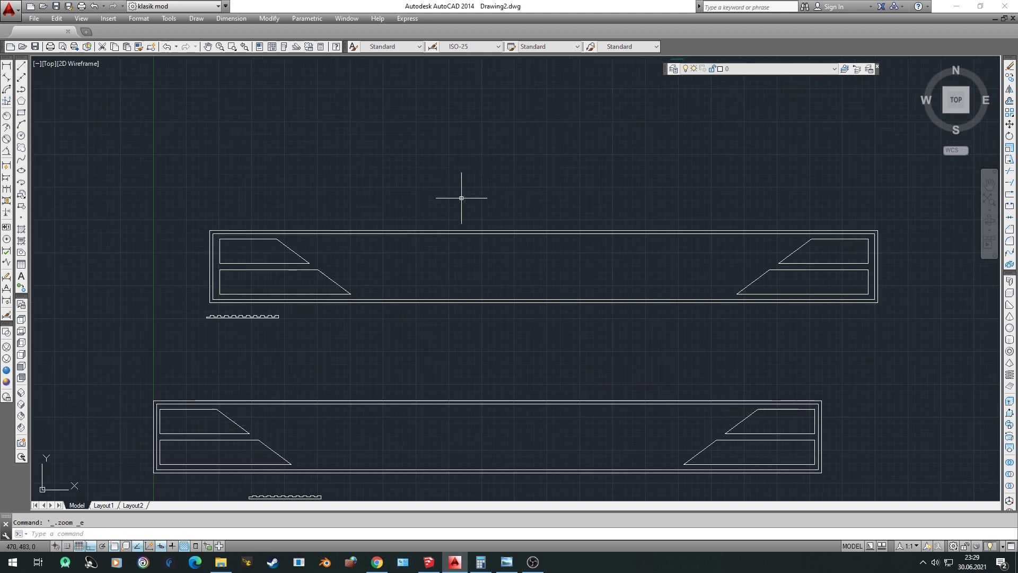
scroll(629, 172, "up", 3)
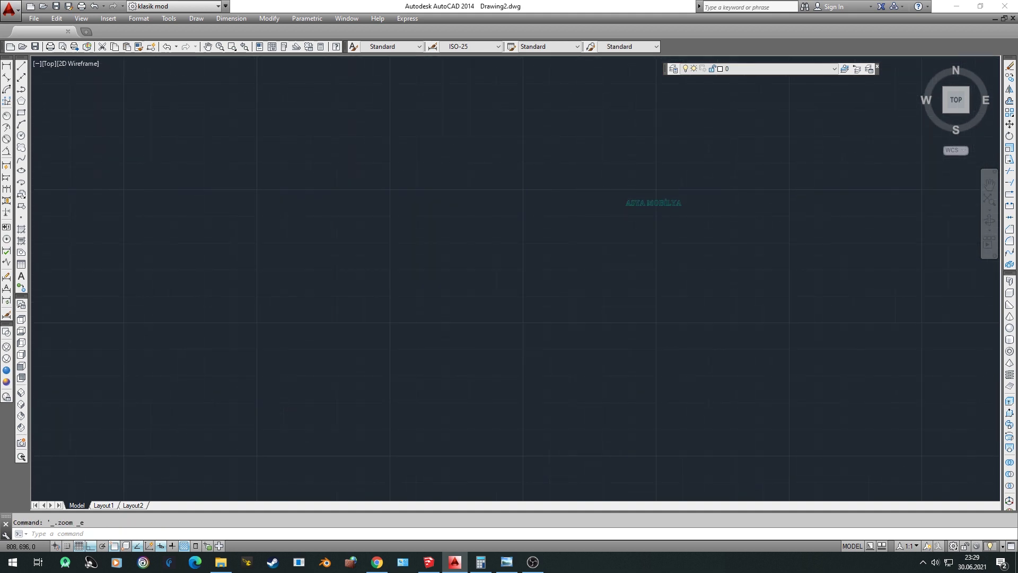
scroll(631, 196, "up", 4)
left_click(264, 159)
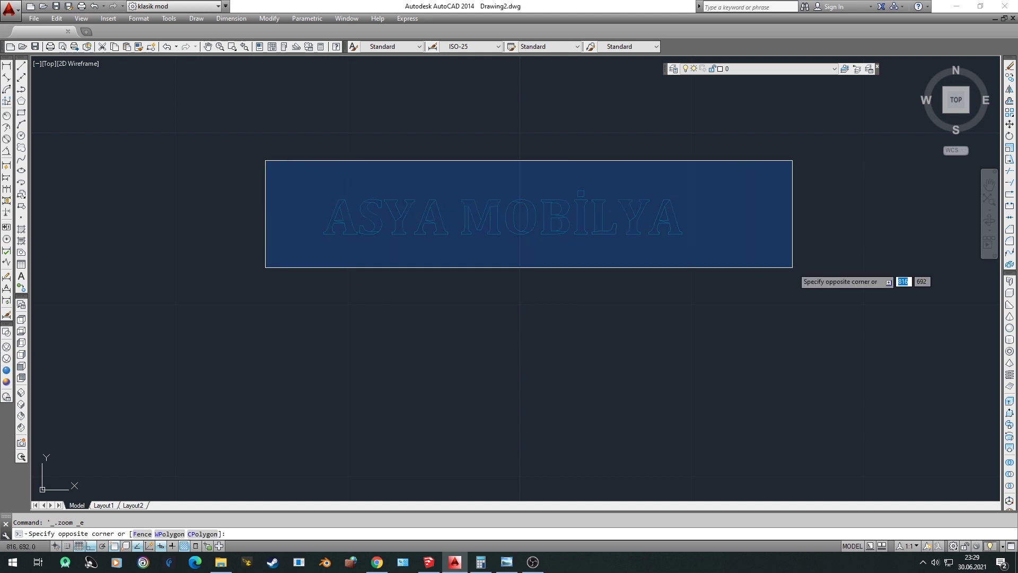
left_click(794, 269)
left_click(779, 68)
left_click(446, 129)
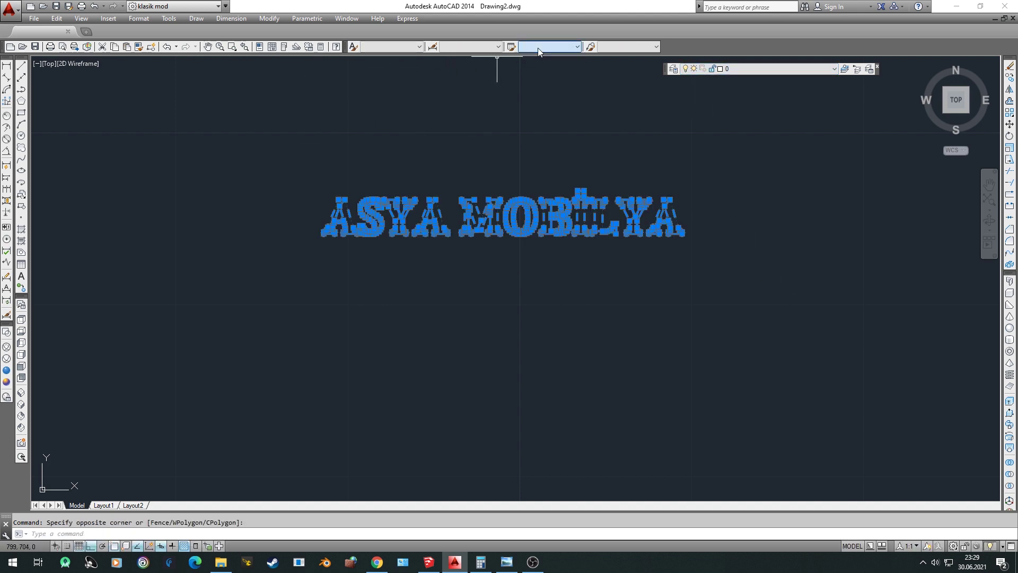
key("Escape")
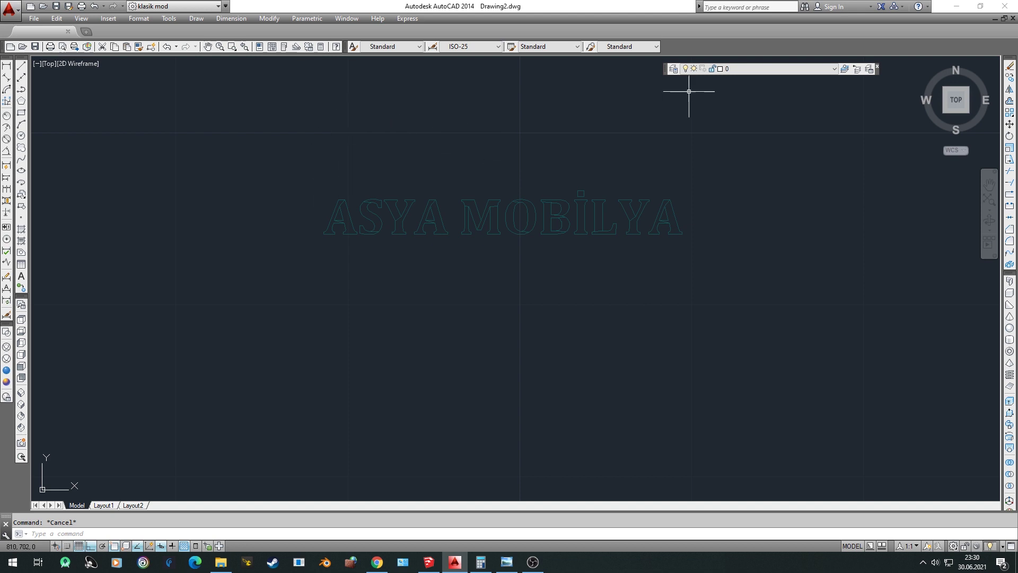
Select the ASYA MOBİLYA text, keep it on layer 0, then clear the selection
left_click(284, 132)
left_click(741, 283)
left_click(742, 68)
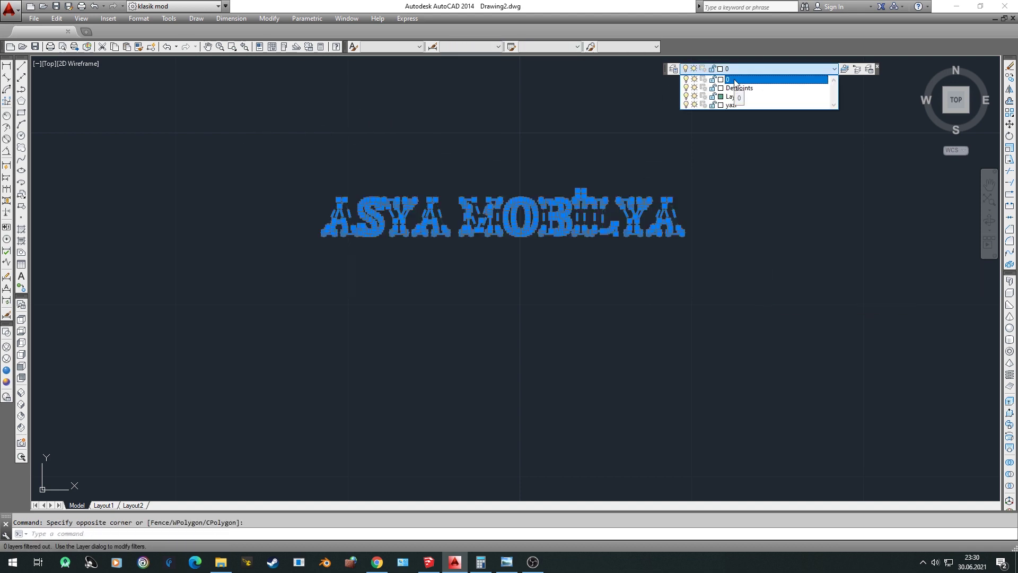
left_click(735, 82)
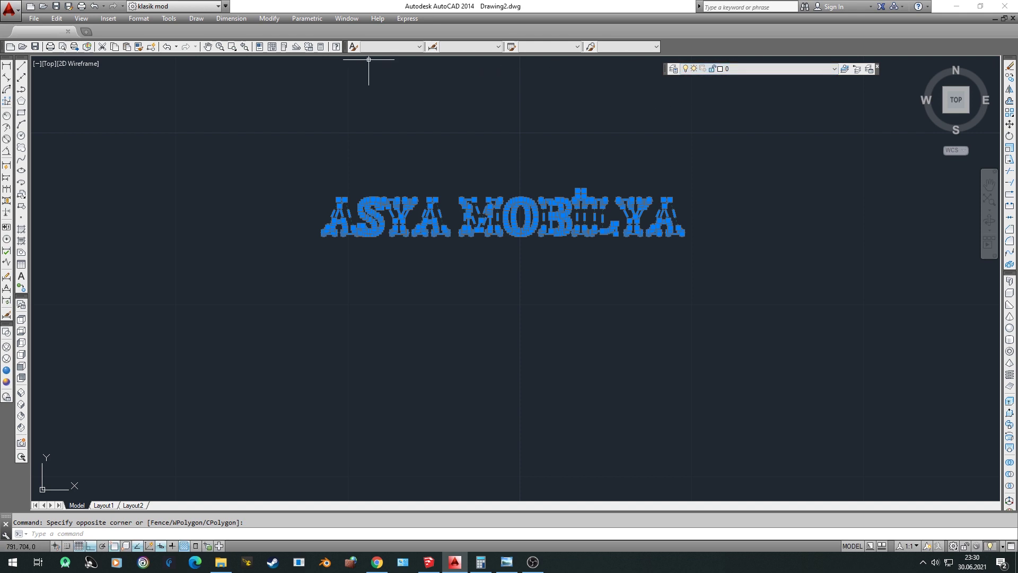
right_click(326, 54)
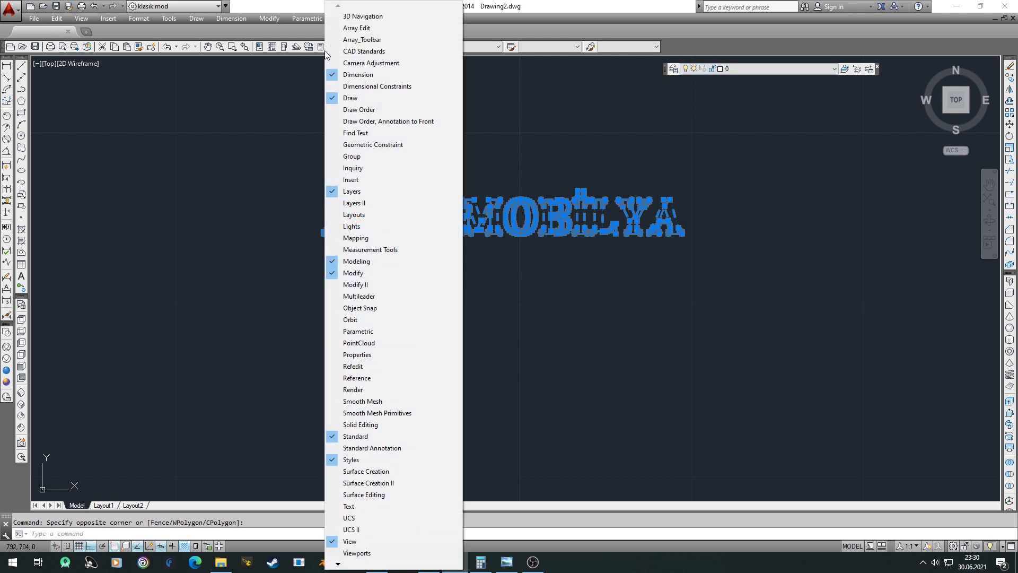
key("Escape")
key("Escape")
Move the ASYA MOBİLYA text into the upper framed sign panel
left_click(462, 122)
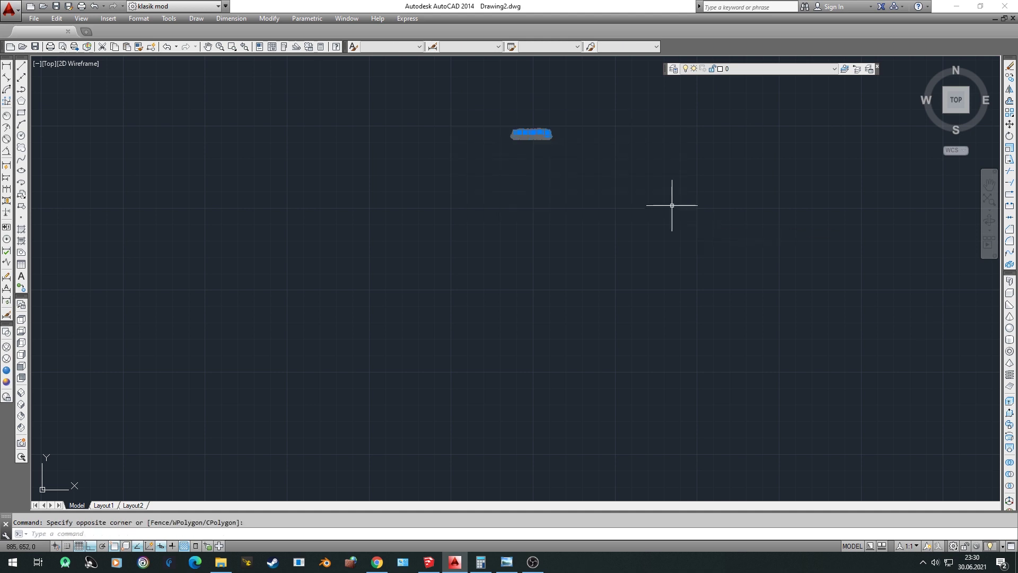
left_click(534, 162)
type("m")
key("Return")
left_click(535, 141)
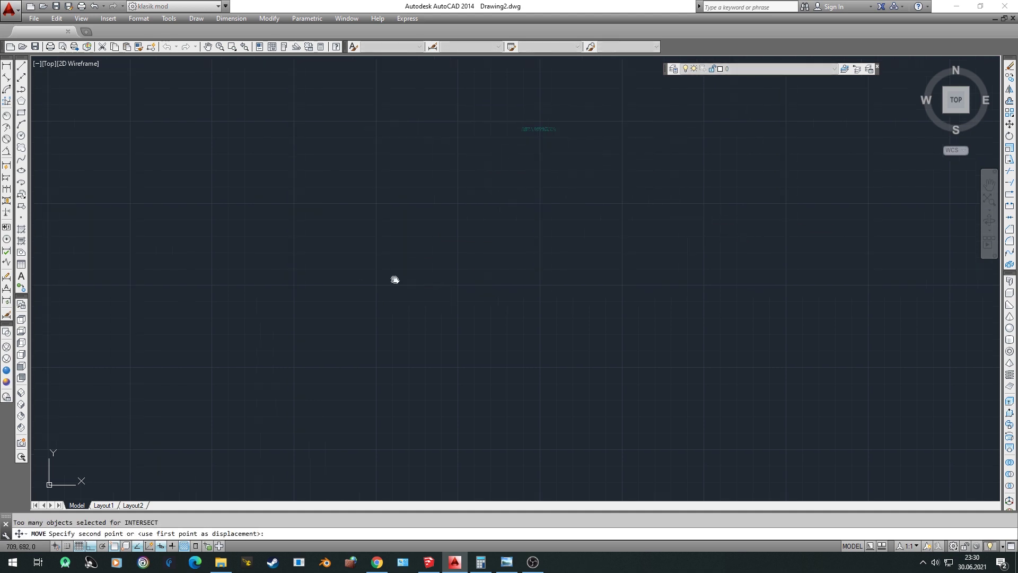
middle_click_drag(393, 280, 527, 218)
scroll(477, 265, "down", 2)
scroll(448, 291, "down", 2)
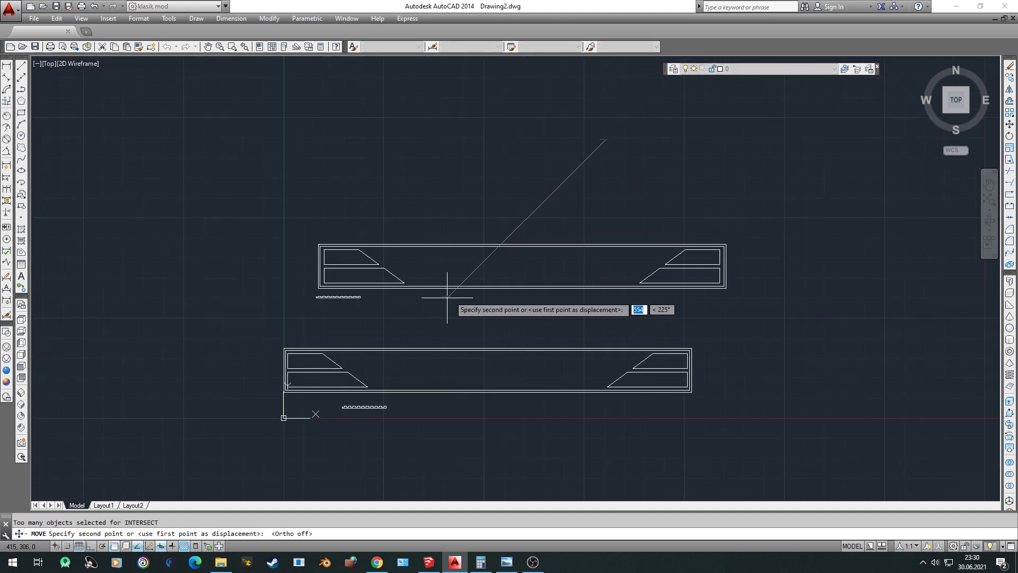
scroll(470, 246, "up", 3)
scroll(445, 288, "up", 1)
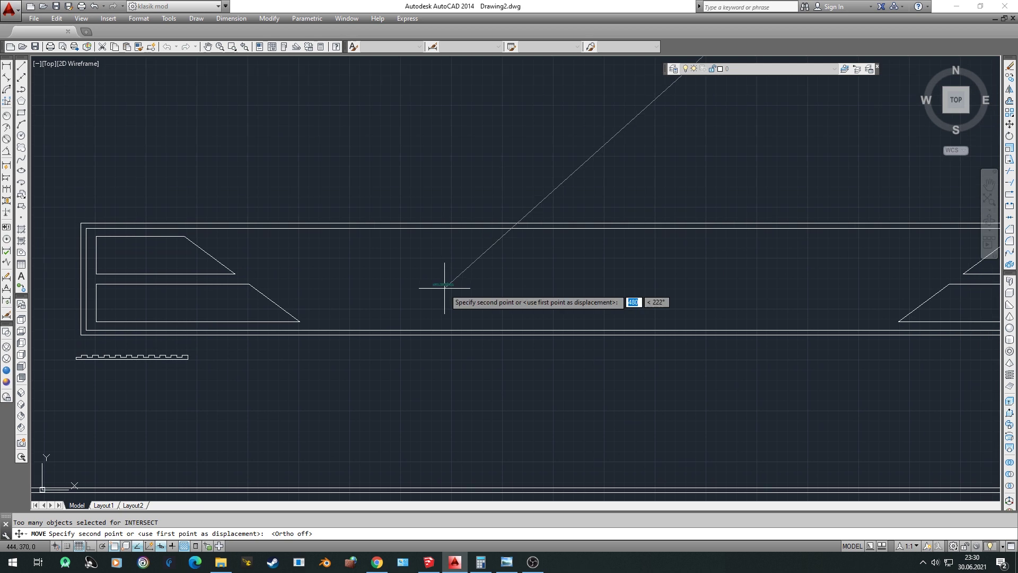
left_click(405, 300)
Zoom over the panel and begin window-selecting the moved text
scroll(401, 299, "up", 5)
scroll(366, 295, "up", 5)
scroll(360, 307, "up", 3)
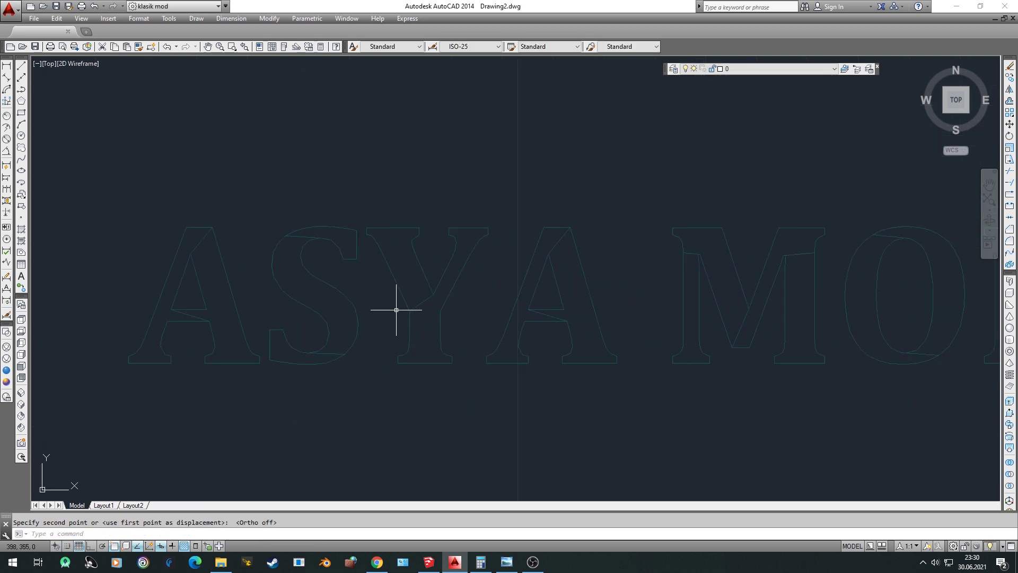
scroll(360, 297, "down", 4)
scroll(302, 271, "down", 2)
left_click(277, 255)
Start scaling the text from its lower-left corner using the Reference option
left_click(454, 330)
scroll(325, 300, "up", 4)
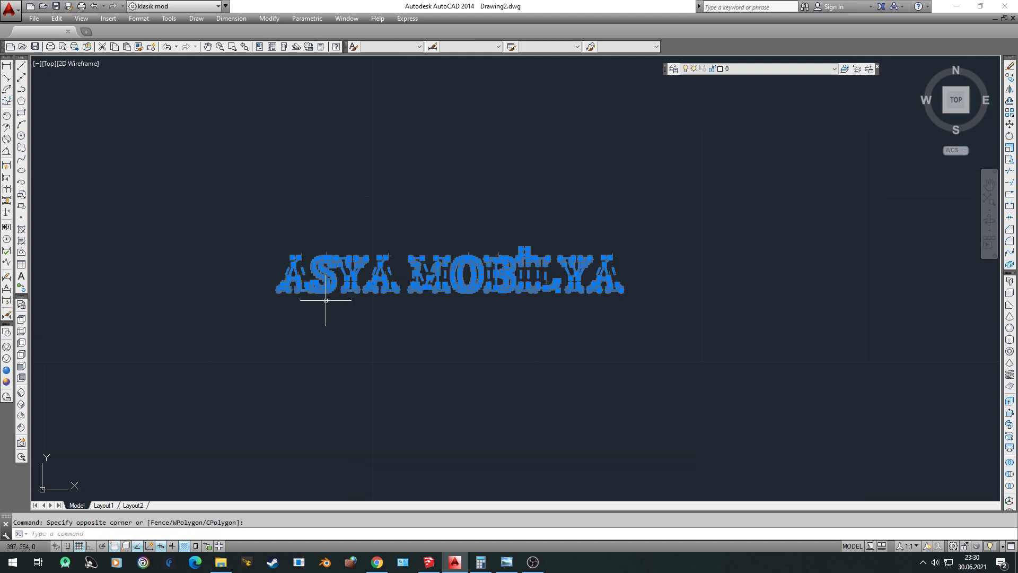
type("sc")
key("Return")
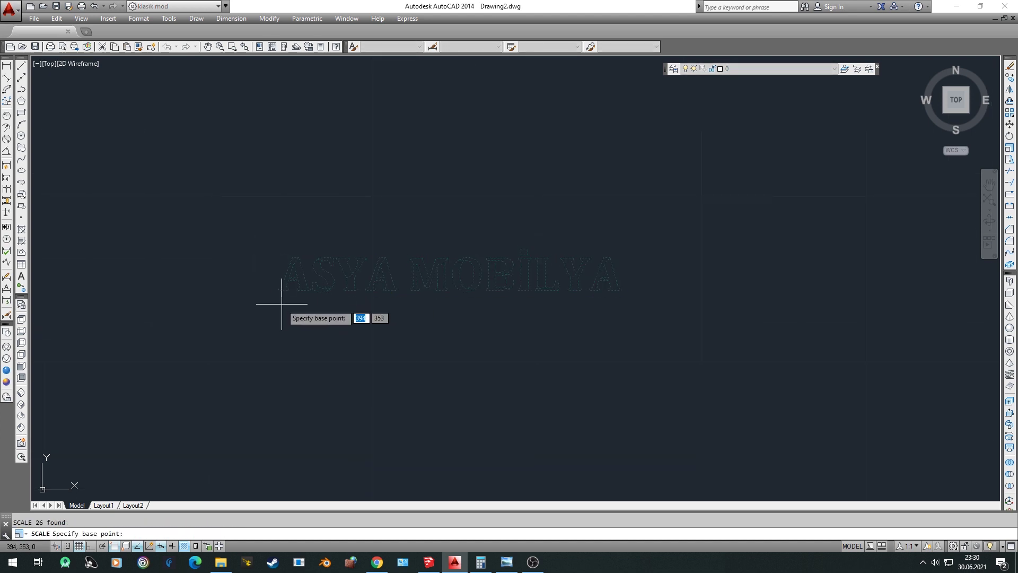
left_click(277, 289)
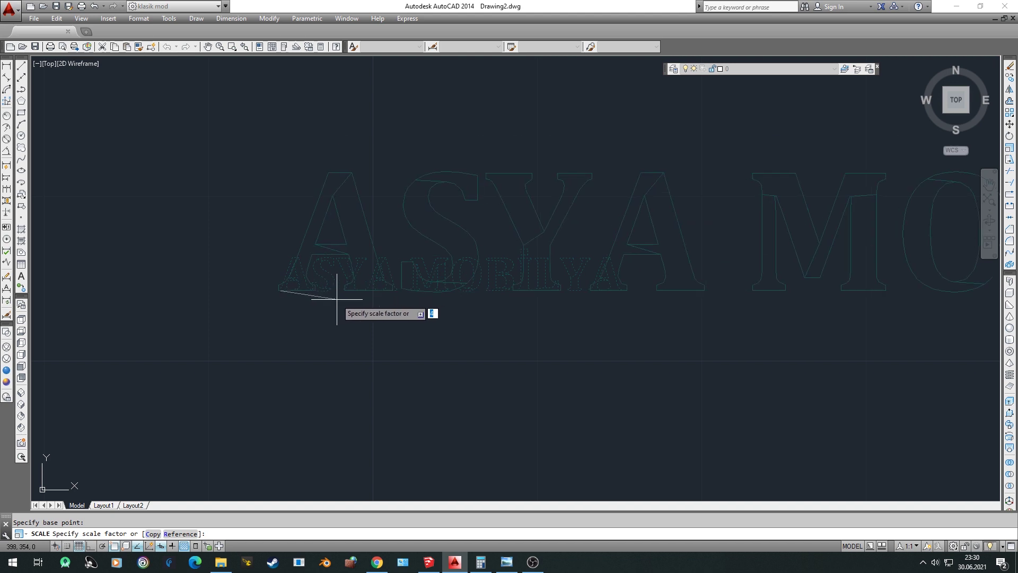
type("re")
key("Return")
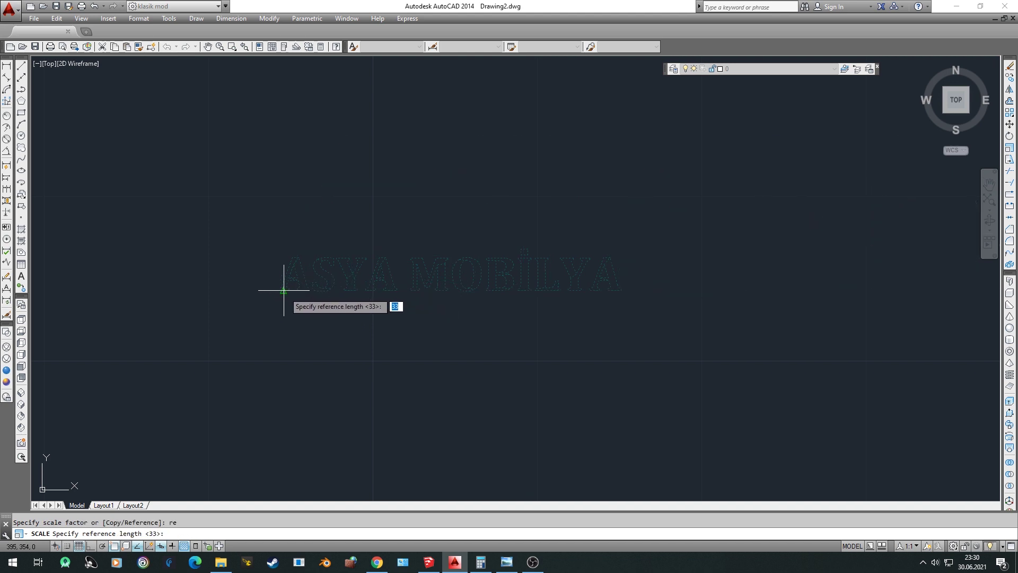
Scale the lettering by reference from 33 to 511 to fill the panel
left_click(279, 290)
left_click(615, 291)
scroll(610, 308, "down", 4)
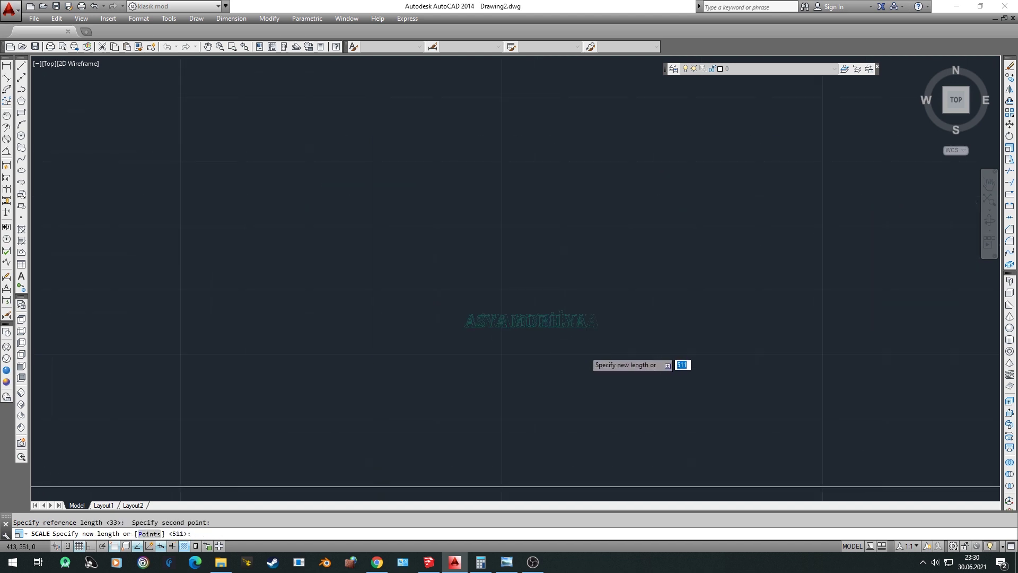
scroll(613, 349, "down", 2)
scroll(612, 354, "down", 1)
scroll(625, 346, "down", 5)
middle_click_drag(625, 345, 482, 364)
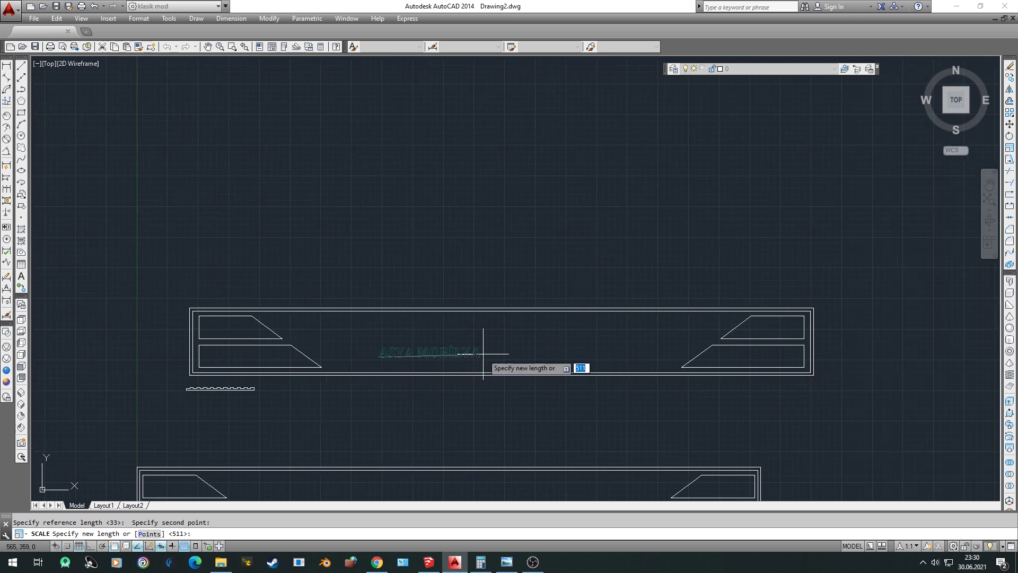
key("Return")
scroll(450, 339, "up", 2)
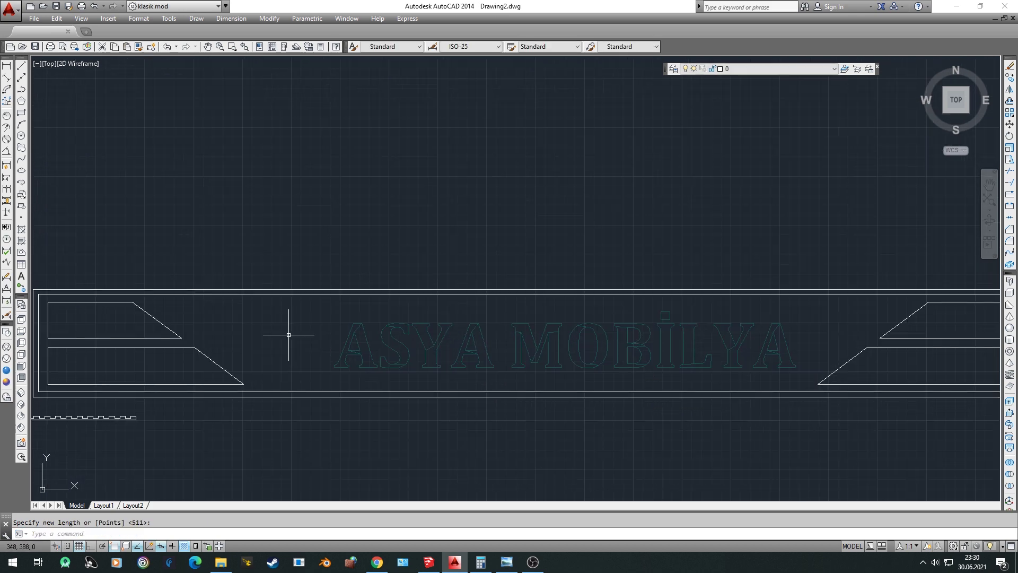
Select the whole ASYA MOBİLYA lettering and put it on another layer
middle_click_drag(288, 334, 455, 329)
scroll(402, 279, "up", 2)
left_click(309, 275)
middle_click_drag(760, 364, 517, 364)
left_click(844, 382)
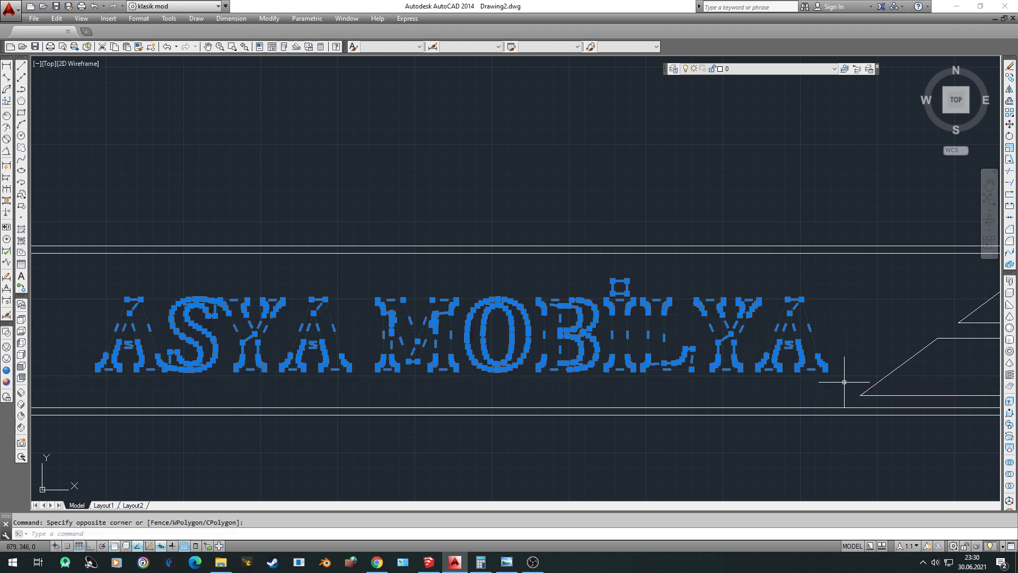
left_click(722, 68)
left_click(742, 87)
key("Escape")
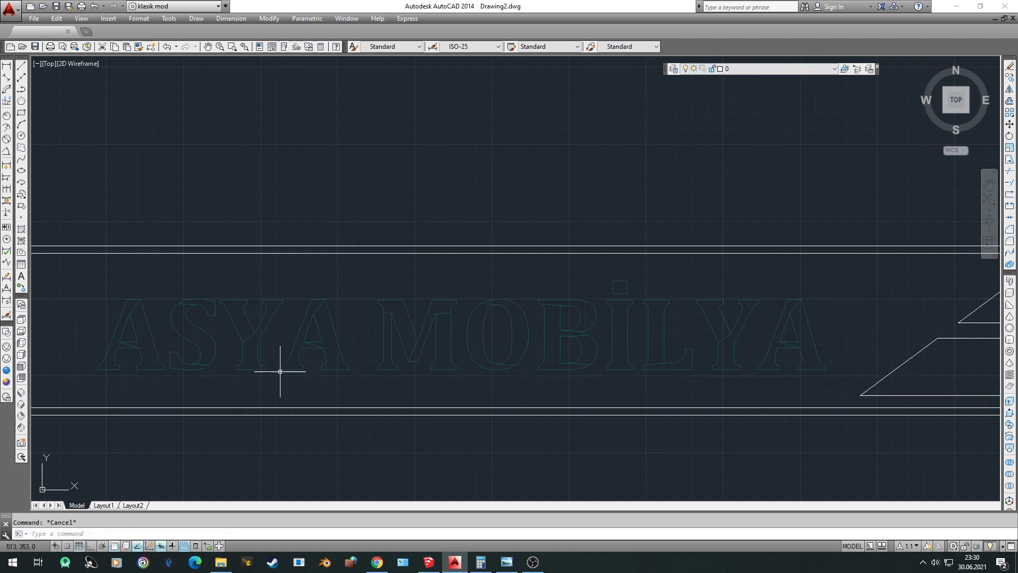
Reselect the lettering and try options in the top toolbars, then dismiss them
middle_click_drag(244, 276, 326, 267)
left_click(156, 271)
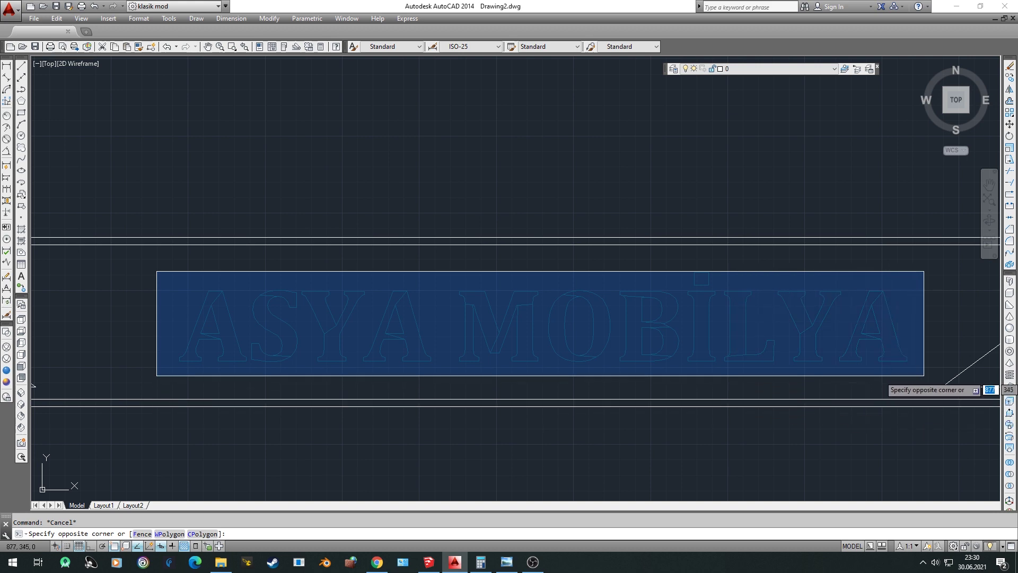
left_click(924, 377)
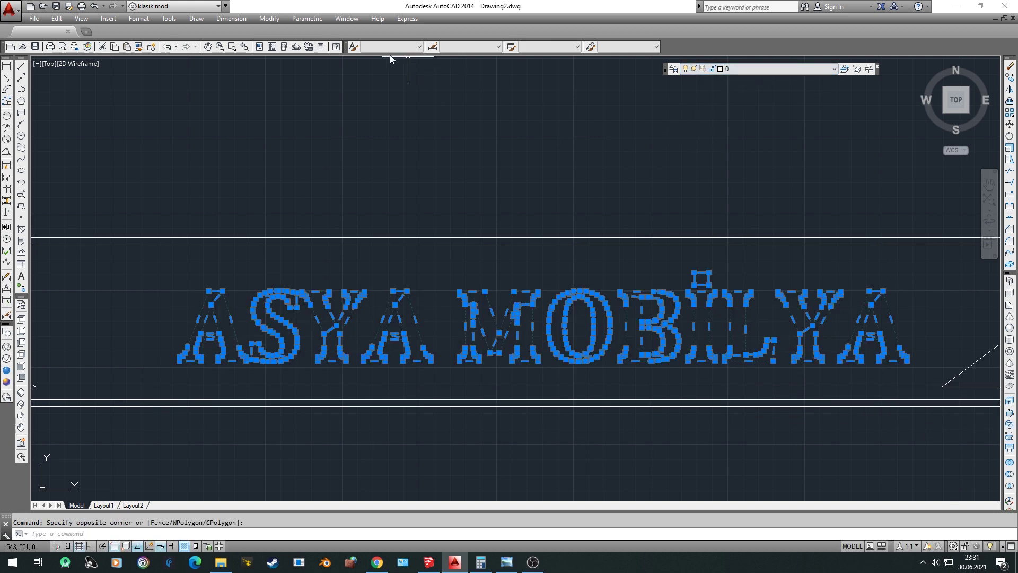
left_click(471, 47)
left_click(539, 46)
left_click(608, 48)
key("Escape")
key("Escape")
scroll(519, 164, "down", 2)
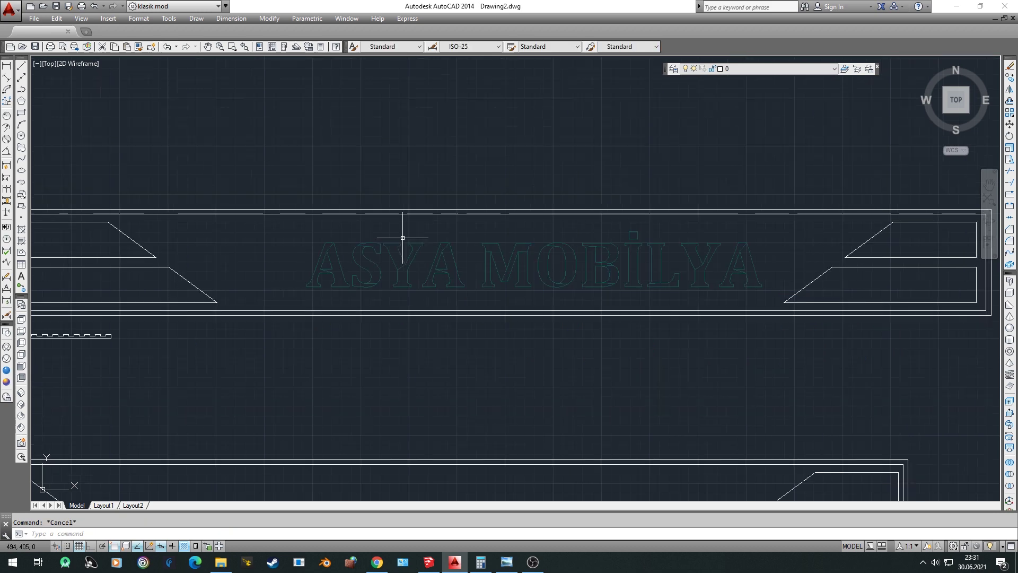
right_click(355, 48)
scroll(279, 257, "up", 5)
scroll(389, 294, "up", 3)
Check the letter A outline, then start EXPLODE with the X alias
left_click(389, 293)
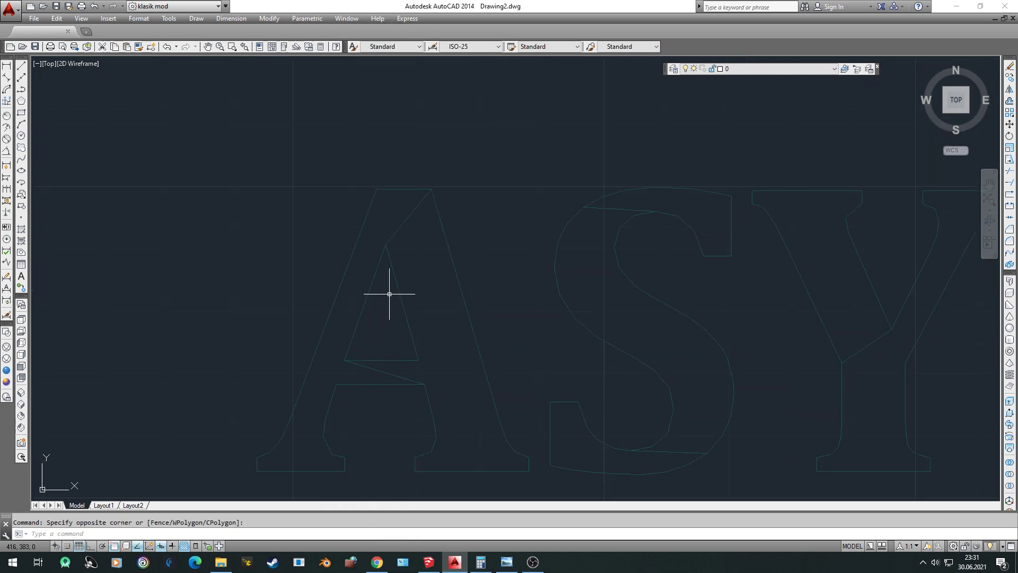
left_click(397, 244)
scroll(403, 310, "down", 4)
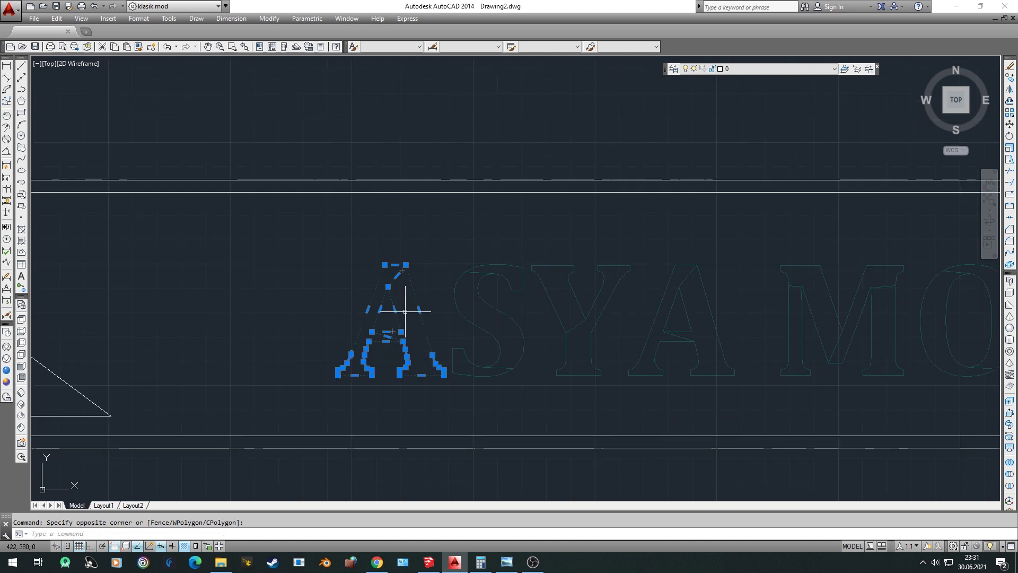
key("Escape")
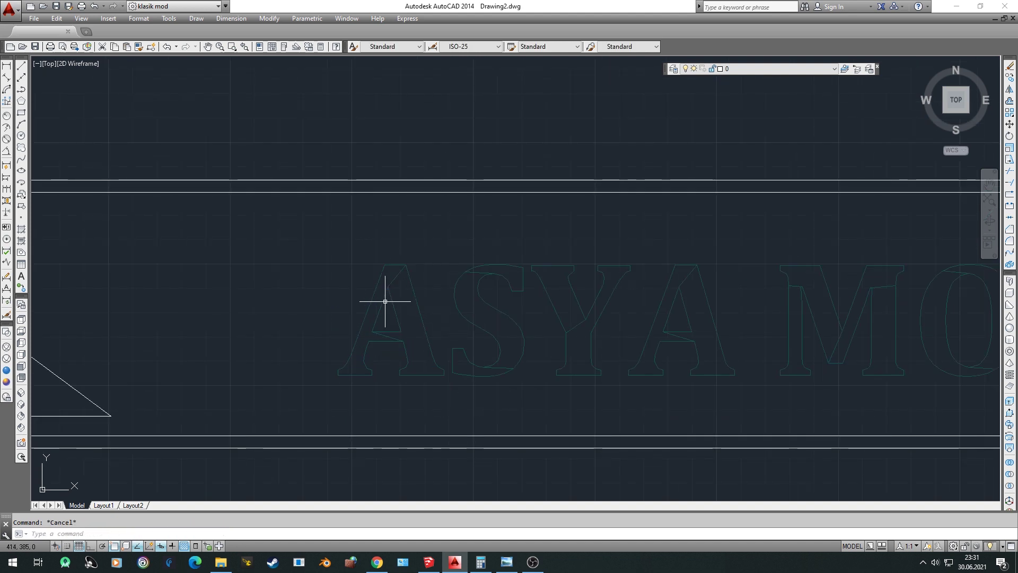
type("x")
key("Return")
scroll(331, 300, "down", 5)
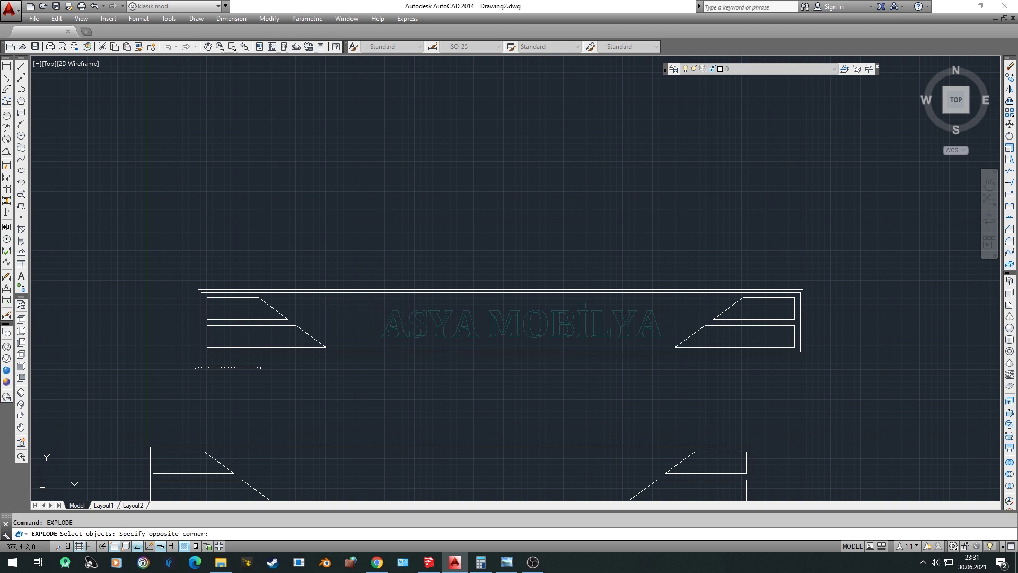
Explode the lettering and select the stray bottom lines on the A and S
left_click(664, 345)
scroll(398, 314, "up", 6)
left_click(379, 272)
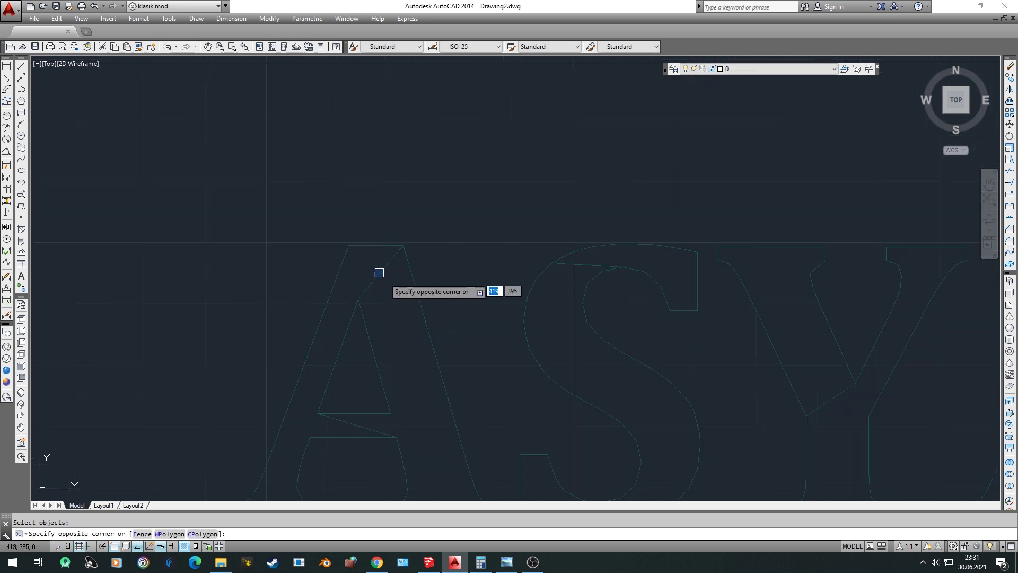
left_click(379, 319)
middle_click_drag(371, 263, 350, 200)
left_click(332, 357)
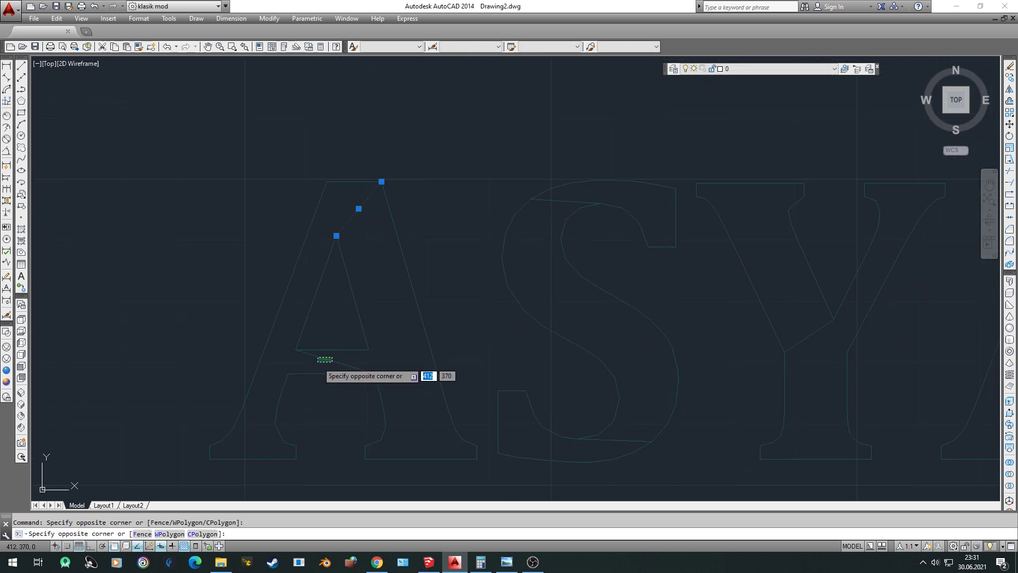
left_click(616, 440)
left_click(562, 207)
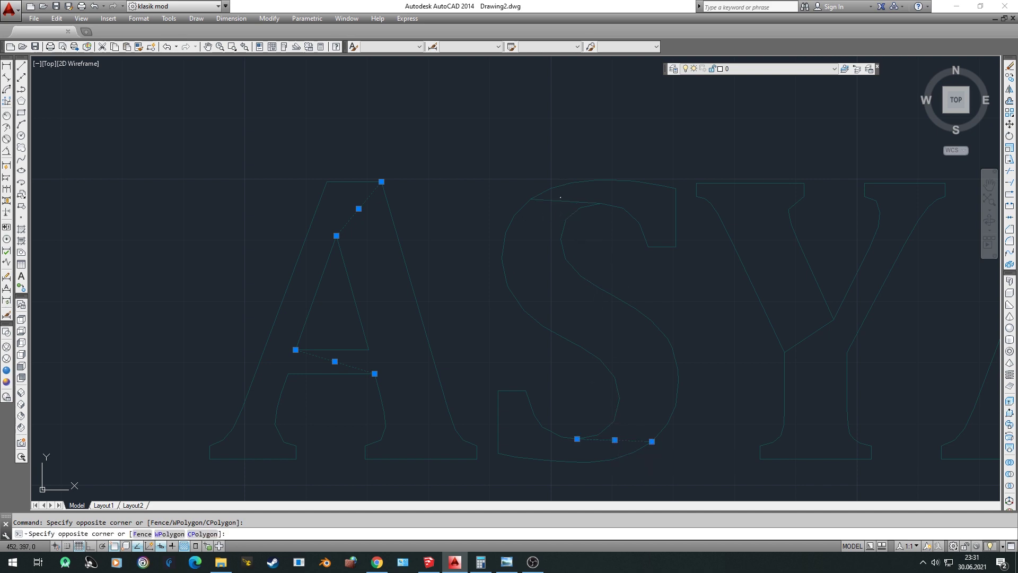
Select the crossbar lines along the remaining letters and erase all 37 stray segments
middle_click_drag(683, 325, 296, 304)
left_click(694, 337)
scroll(607, 288, "down", 2)
scroll(606, 288, "up", 2)
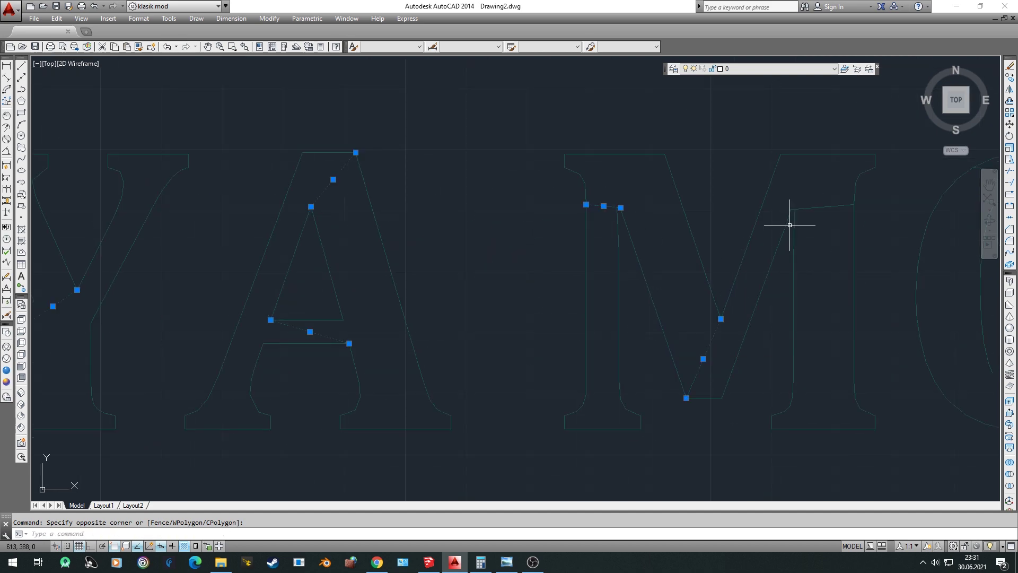
middle_click_drag(791, 223, 593, 209)
scroll(759, 405, "up", 3)
scroll(750, 318, "down", 2)
scroll(614, 322, "down", 1)
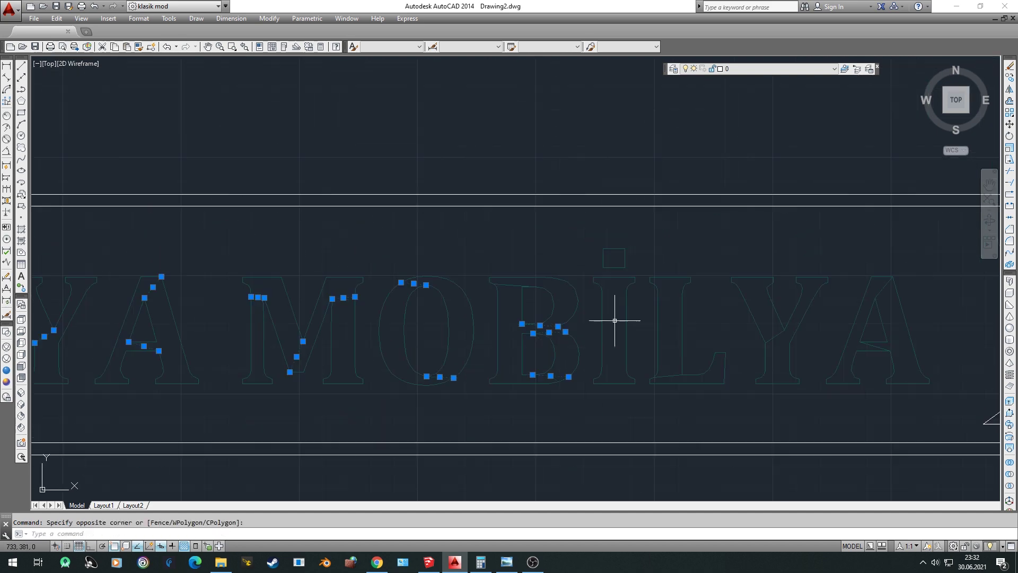
scroll(632, 325, "up", 2)
scroll(686, 349, "up", 2)
scroll(689, 233, "down", 3)
scroll(693, 233, "down", 5)
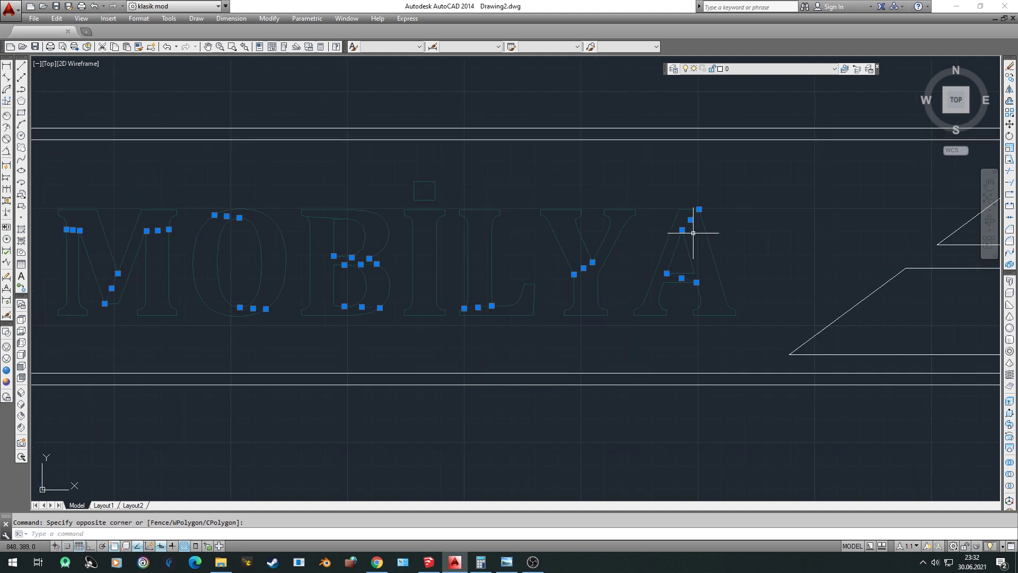
key("Escape")
scroll(688, 227, "down", 4)
left_click(345, 218)
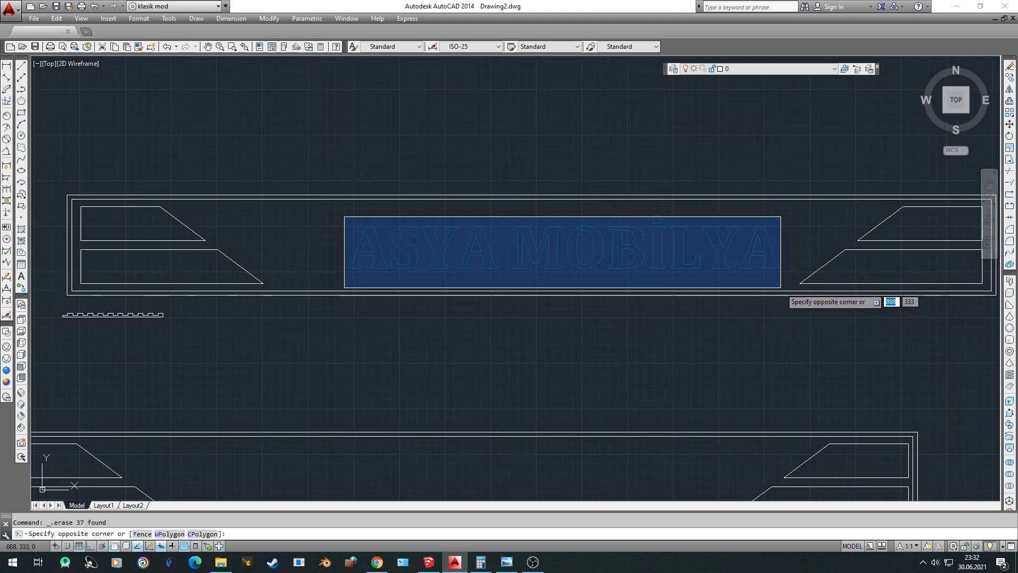
Select the lettering and start a move, then cancel it
left_click(781, 283)
type("m")
key("Return")
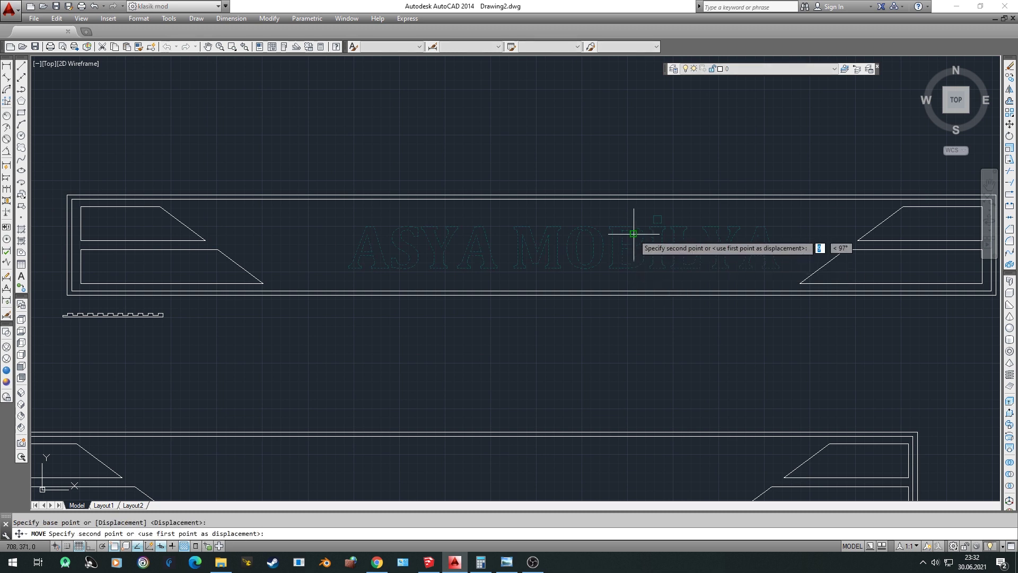
left_click(632, 227)
key("Escape")
left_click(333, 207)
Move the lettering straight up with Ortho (F8) to sit above the panel frame
left_click(775, 280)
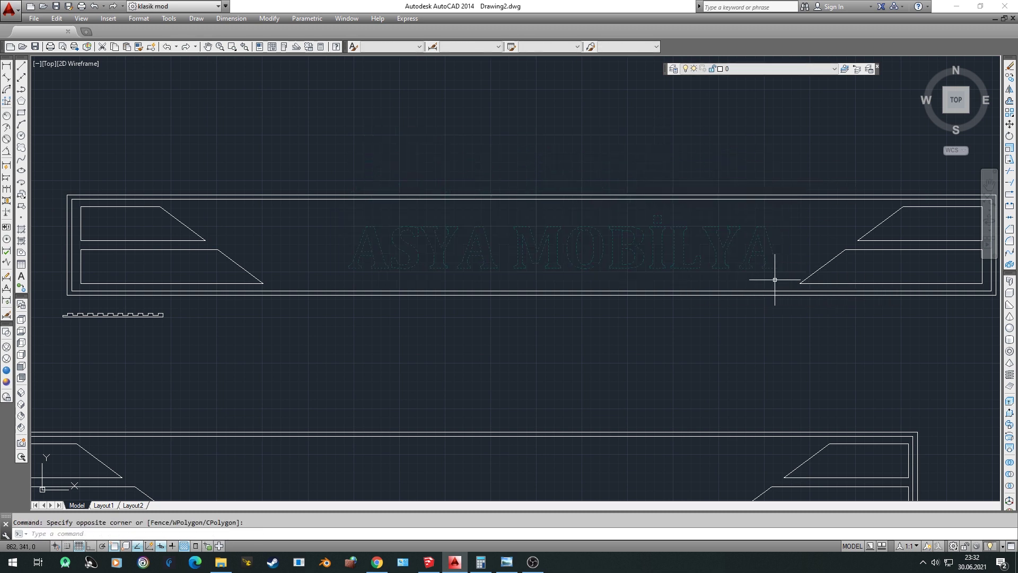
type("m")
key("Return")
left_click(618, 256)
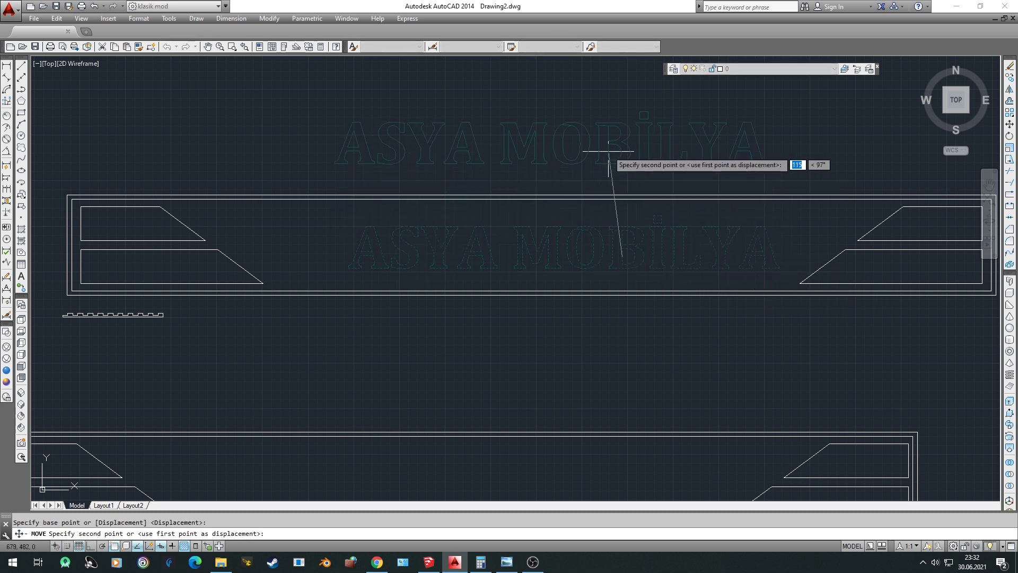
key("F8")
left_click(625, 154)
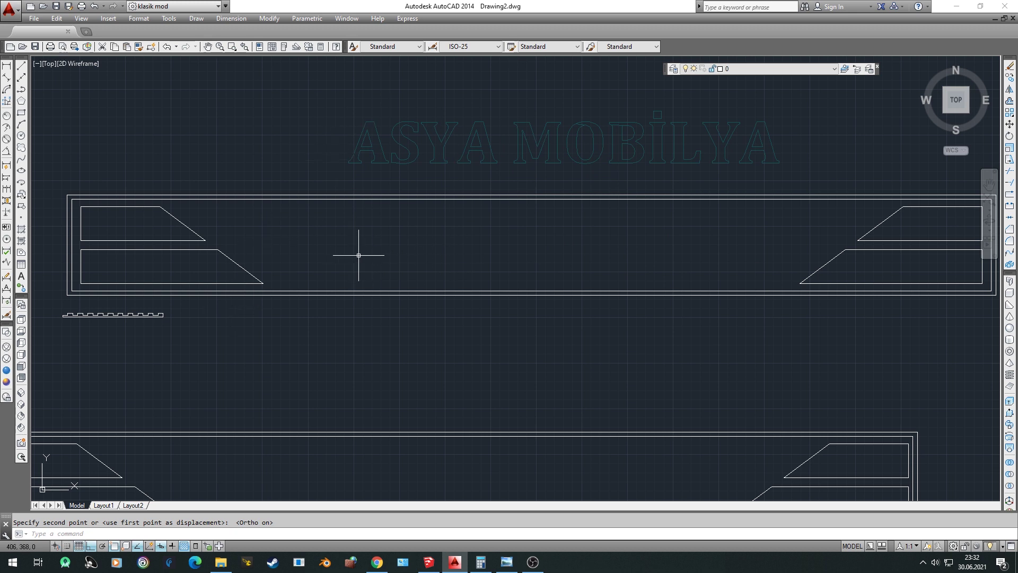
middle_click_drag(377, 219, 368, 259)
Select the lettering for another move, then cancel it, leaving it in place
left_click(312, 143)
left_click(789, 212)
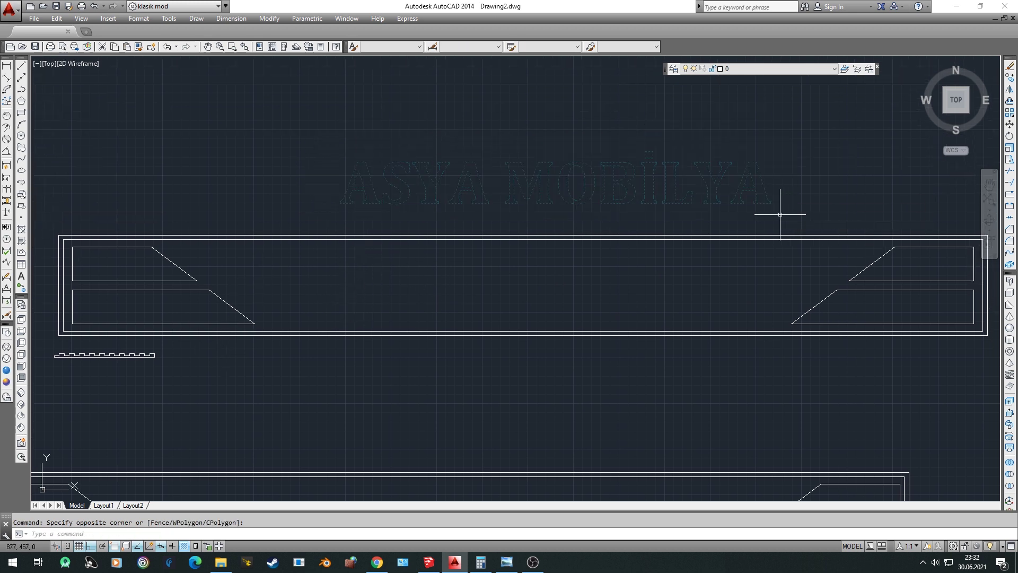
type("m")
key("Return")
left_click(665, 200)
key("Escape")
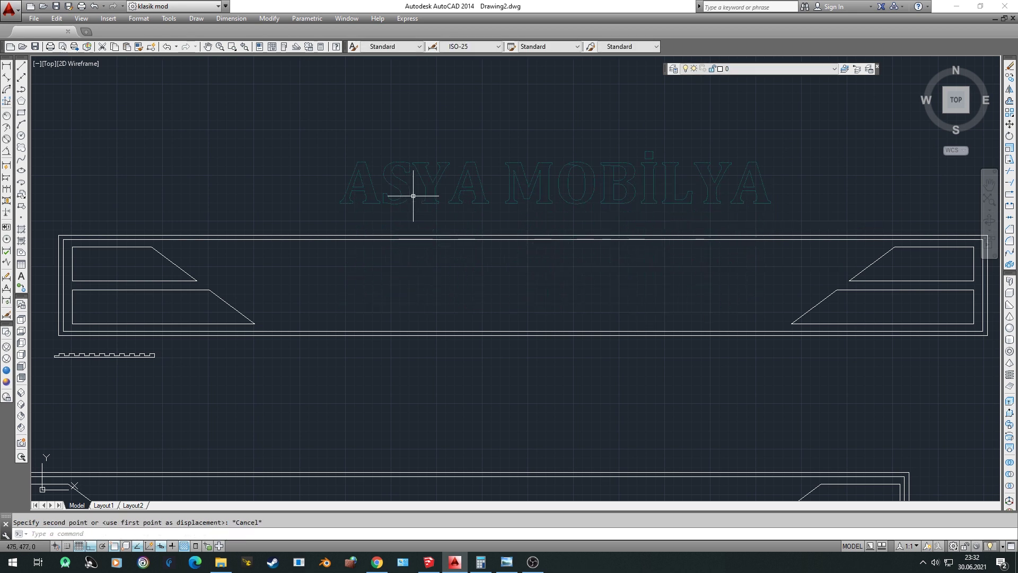
Draw a helper line joining the ends of the two lower diagonals
type("l")
key("Return")
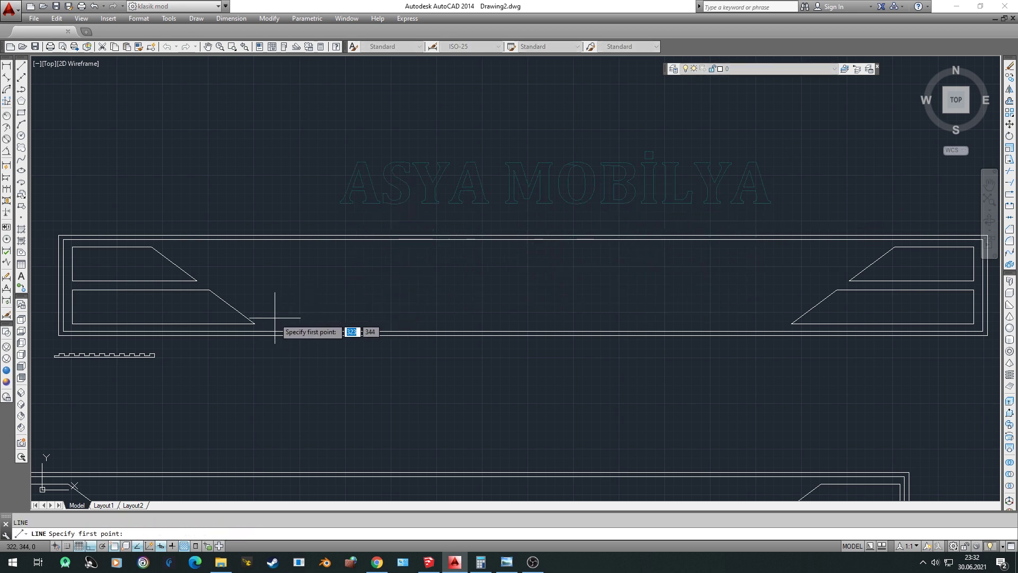
left_click(254, 324)
left_click(791, 324)
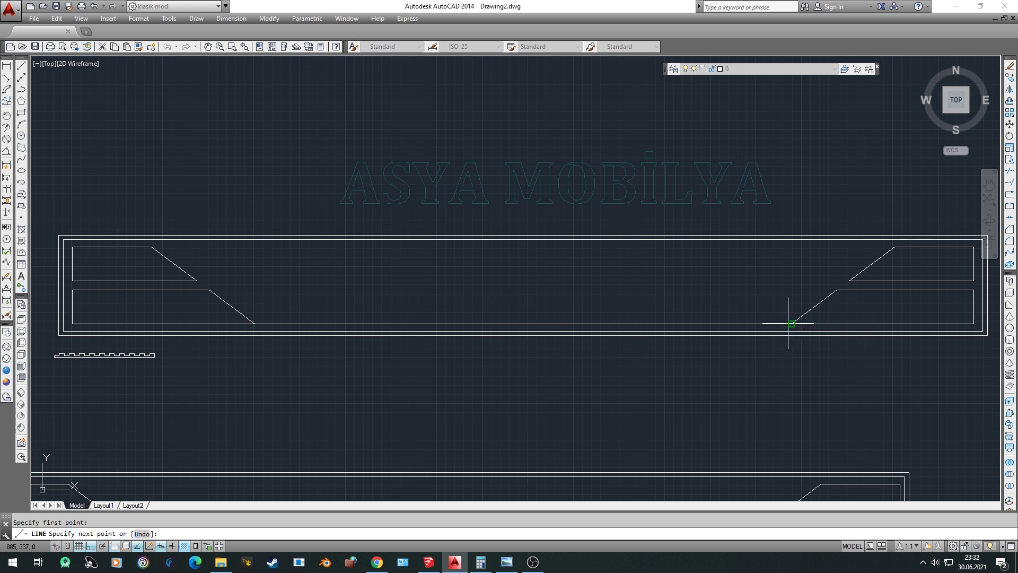
key("Escape")
Draw a vertical line from the helper line's midpoint up to the panel's top edge
type("l")
key("Return")
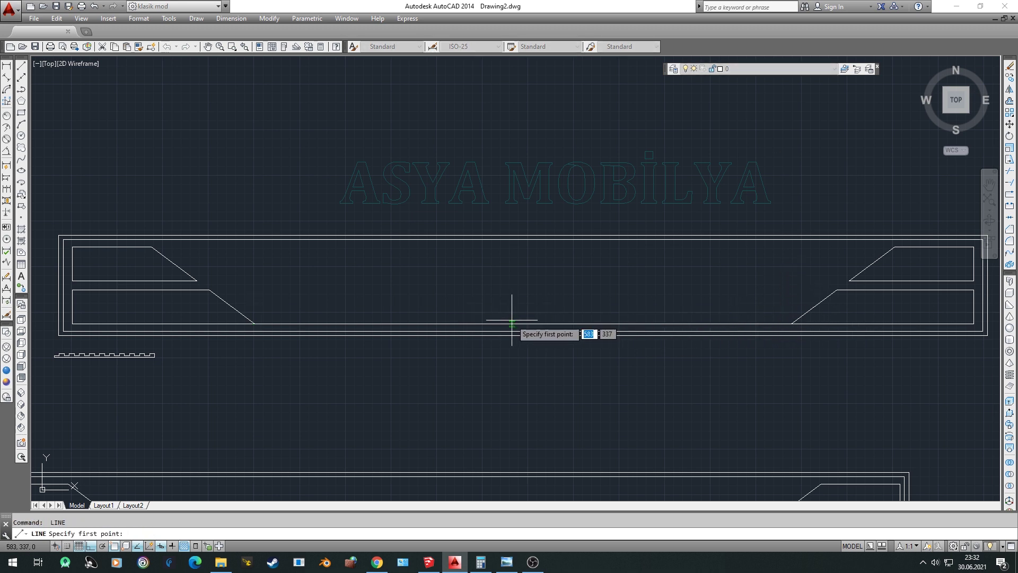
left_click(523, 323)
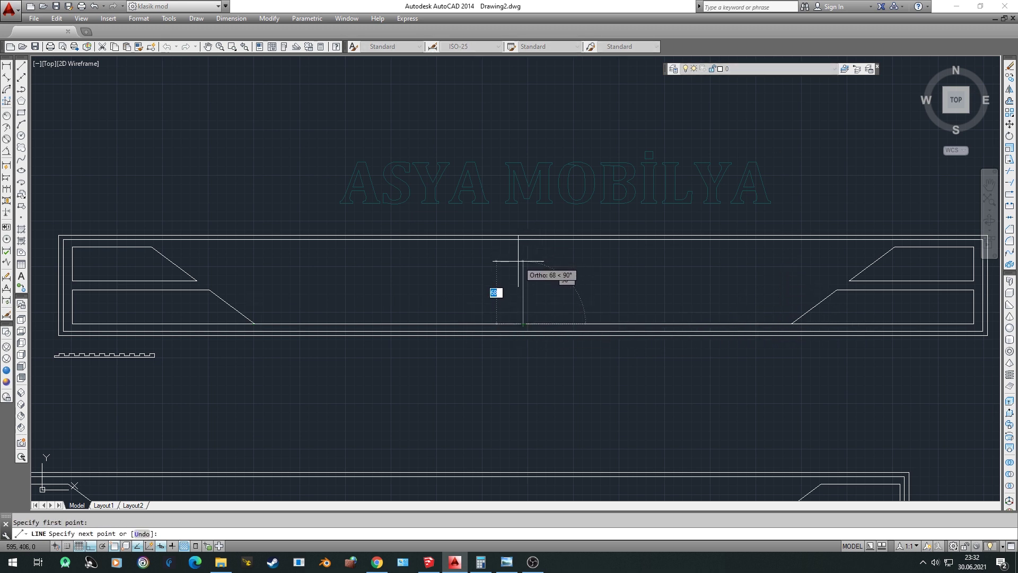
left_click(523, 240)
key("Escape")
Select the temporary helper line and the vertical line, then cancel the grip edit
left_click(506, 323)
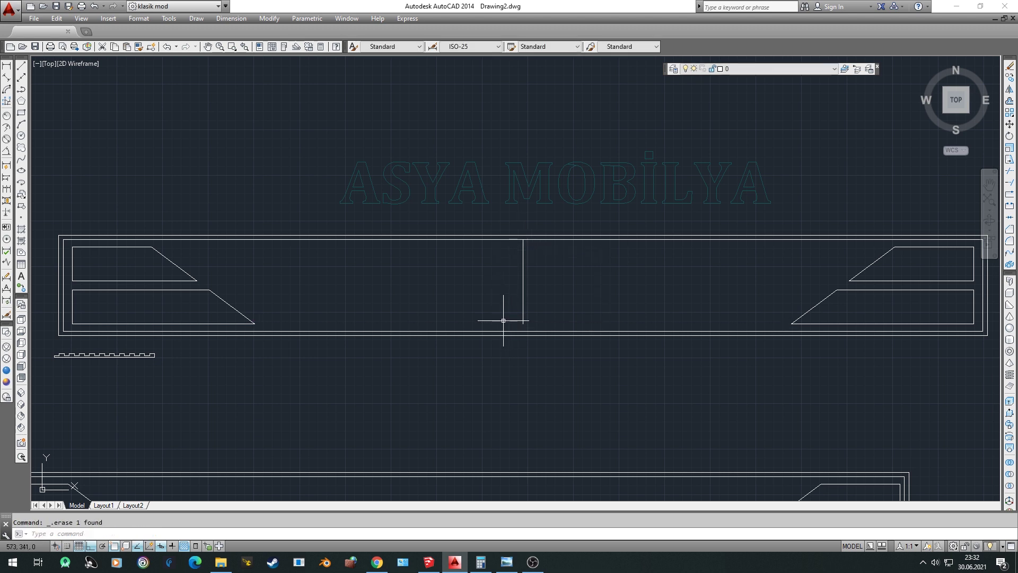
scroll(503, 320, "up", 3)
left_click(579, 313)
left_click(545, 321)
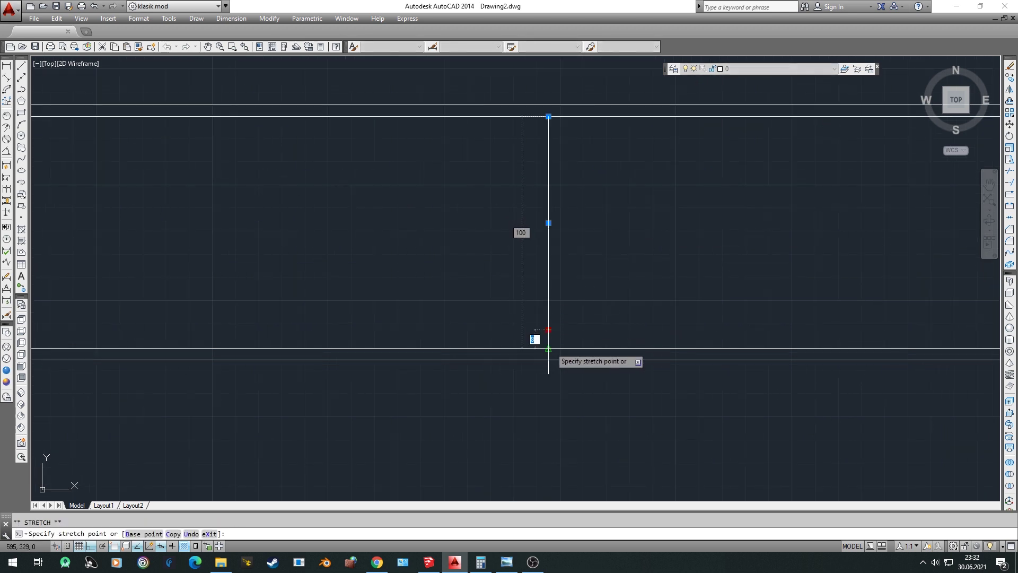
key("Escape")
scroll(564, 307, "down", 4)
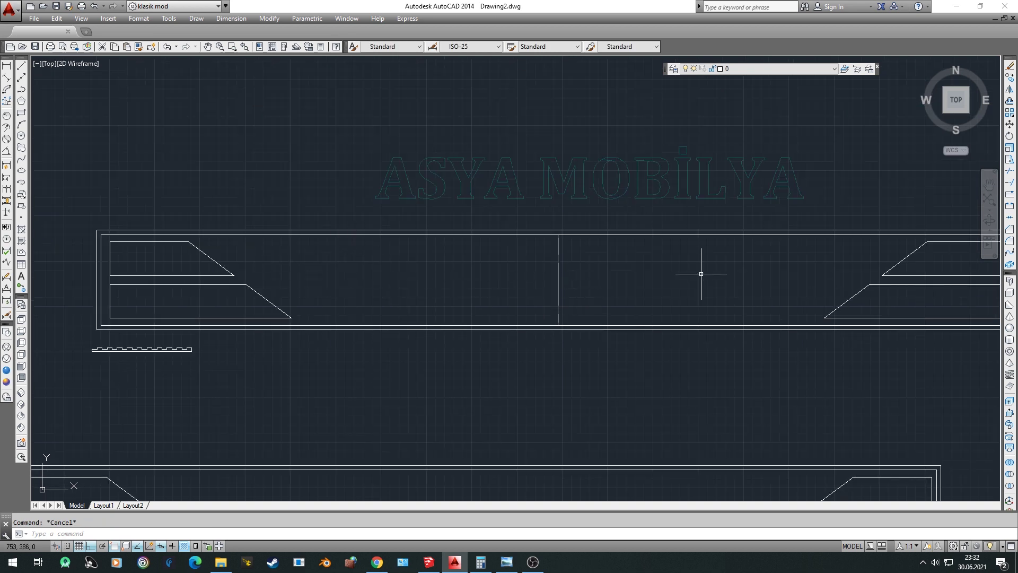
Draw a short horizontal tick off the panel's centre line
left_click(663, 296)
left_click(557, 279)
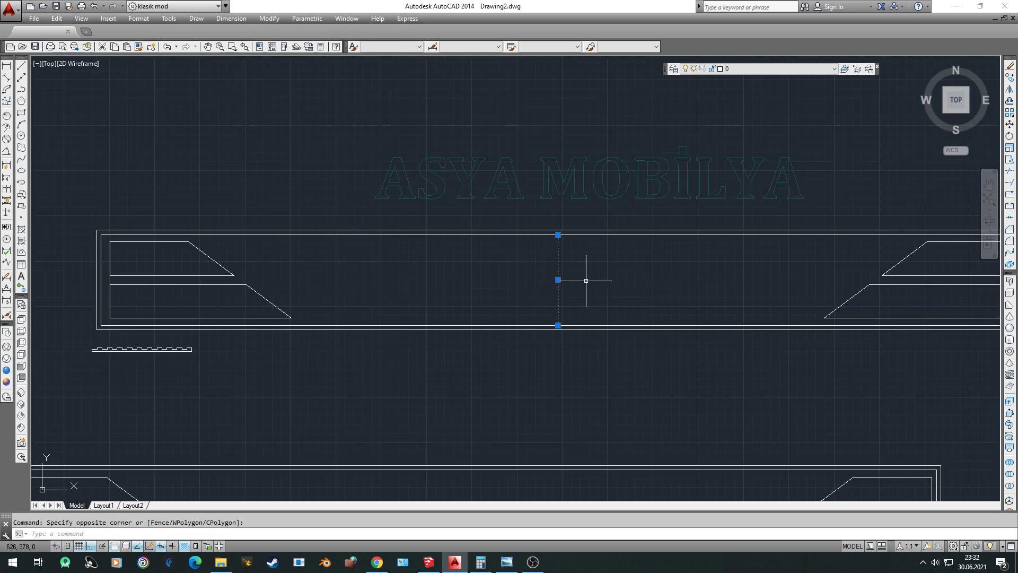
key("Escape")
type("l")
key("Return")
left_click(588, 280)
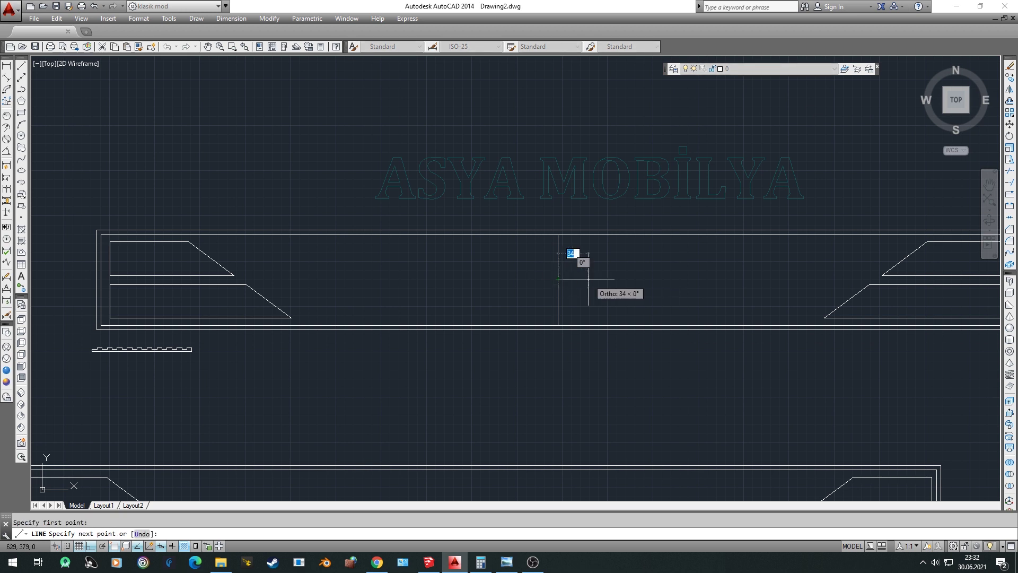
key("Escape")
scroll(557, 281, "up", 5)
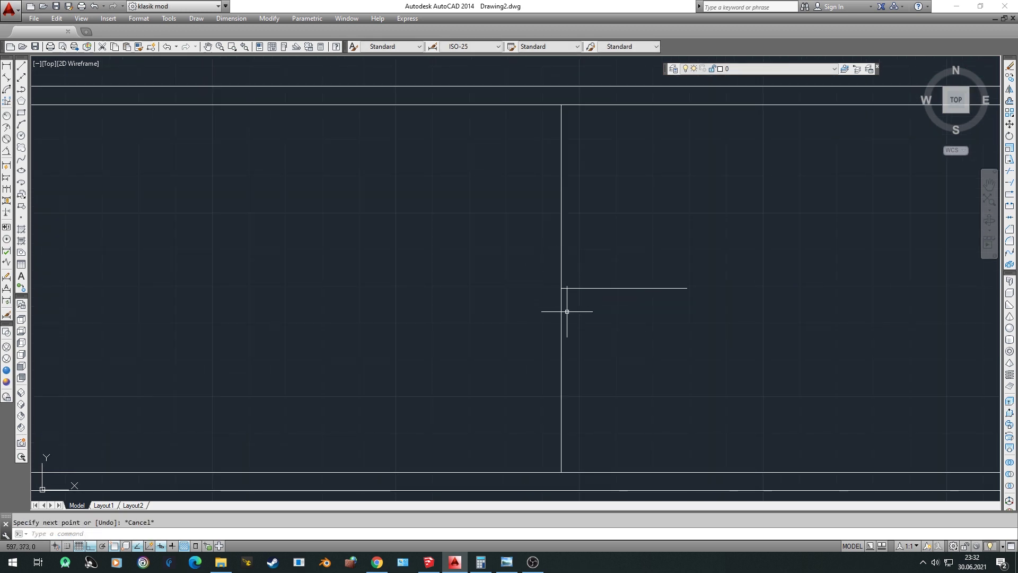
scroll(566, 312, "down", 5)
scroll(409, 211, "up", 4)
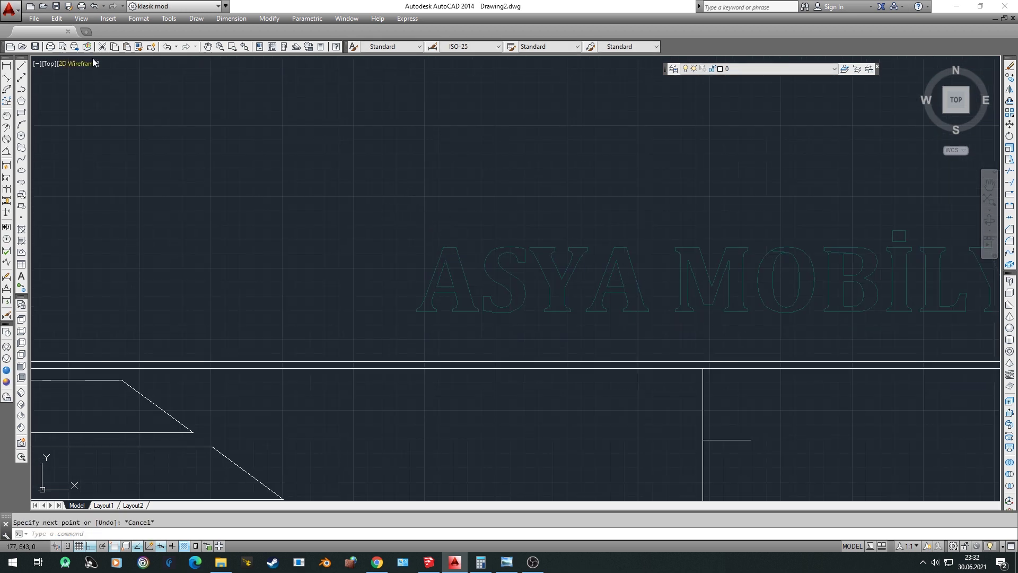
Draw a baseline under the ASYA MOBİLYA lettering from its lower left to lower right
left_click(21, 65)
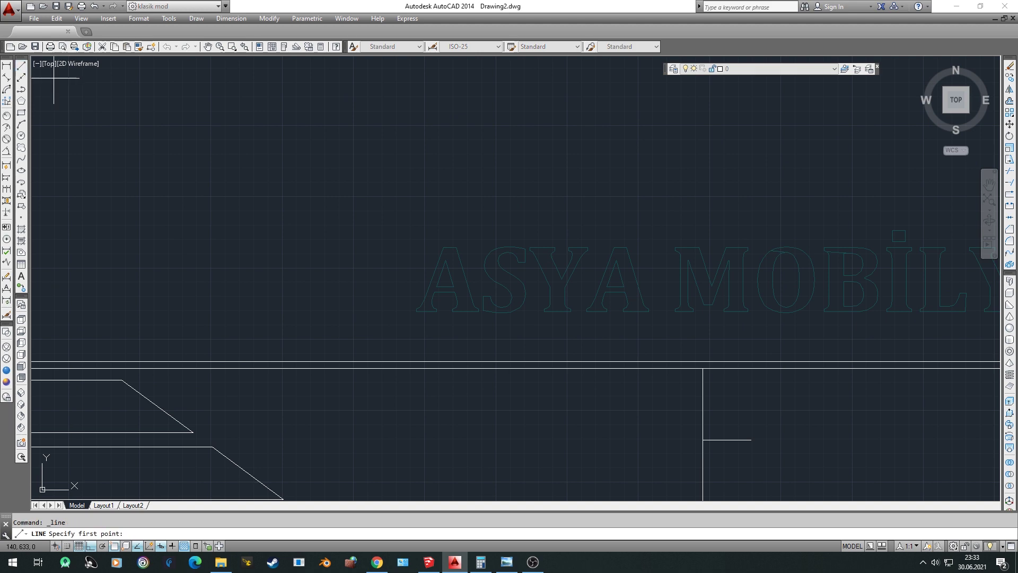
left_click(417, 311)
scroll(756, 309, "up", 2)
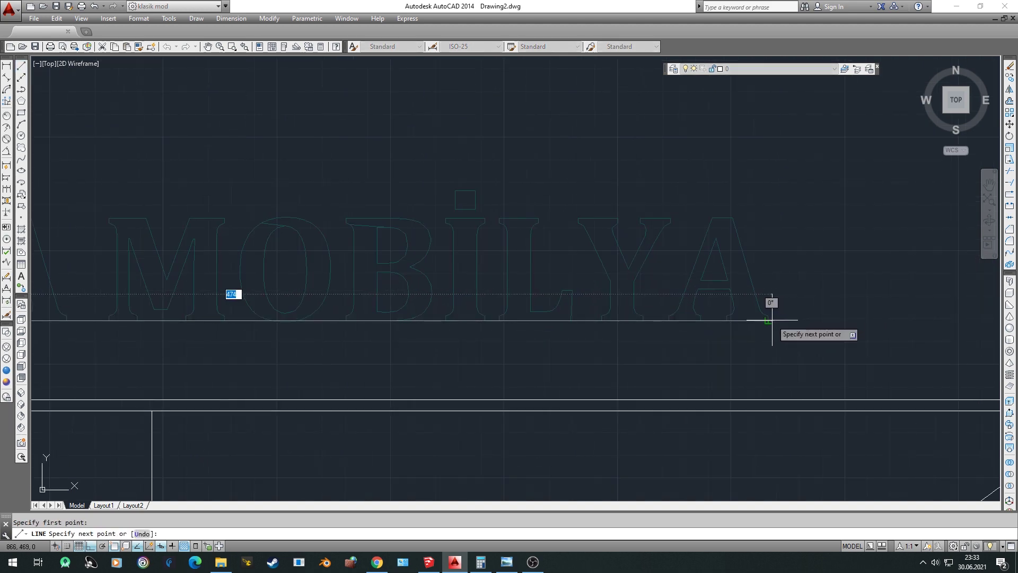
left_click(773, 321)
key("Escape")
left_click(444, 348)
middle_click_drag(370, 322, 427, 323)
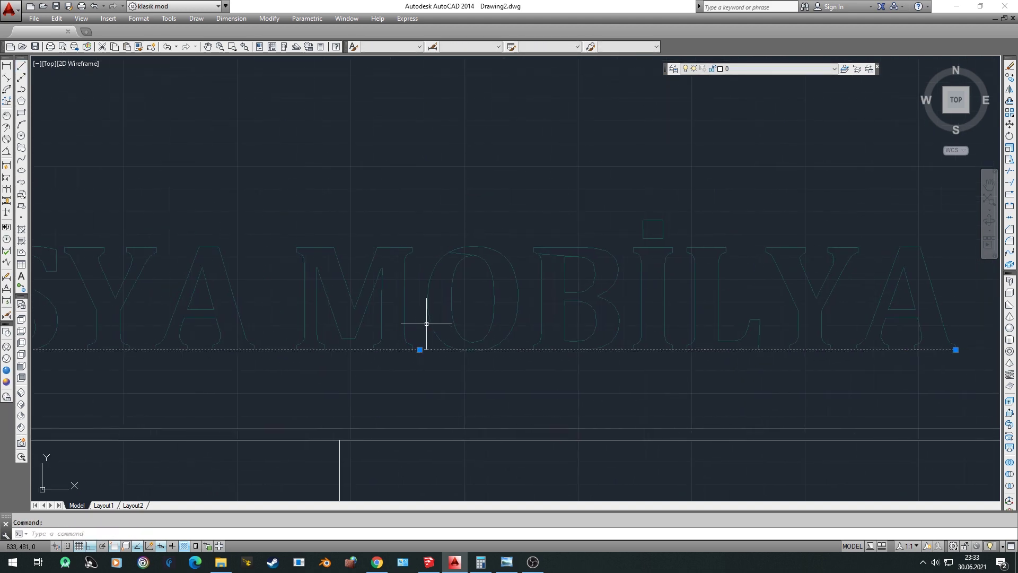
key("Escape")
Draw a vertical mark from the baseline's midpoint up to the top of the letters
key("Return")
left_click(419, 349)
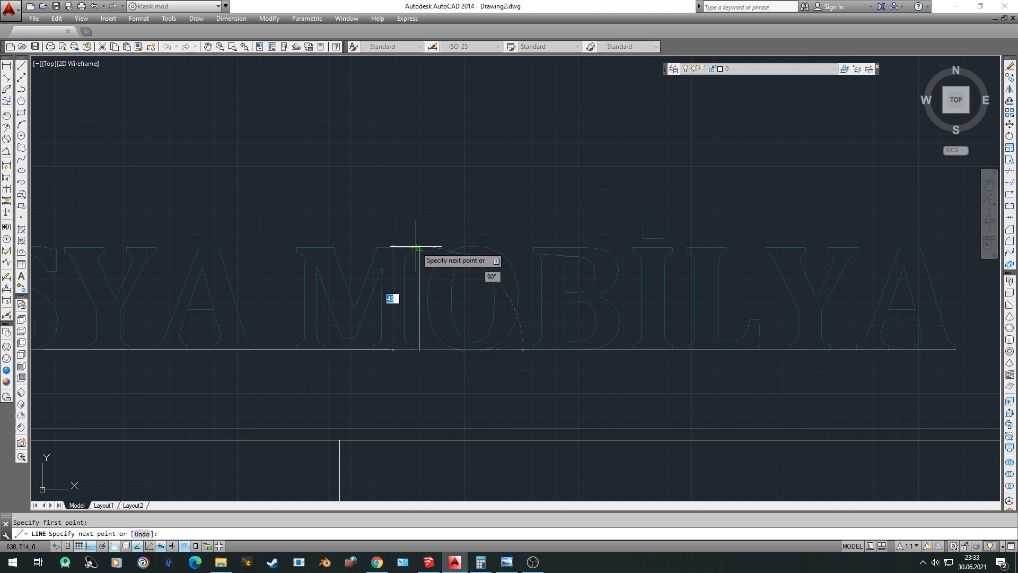
left_click(419, 248)
key("Escape")
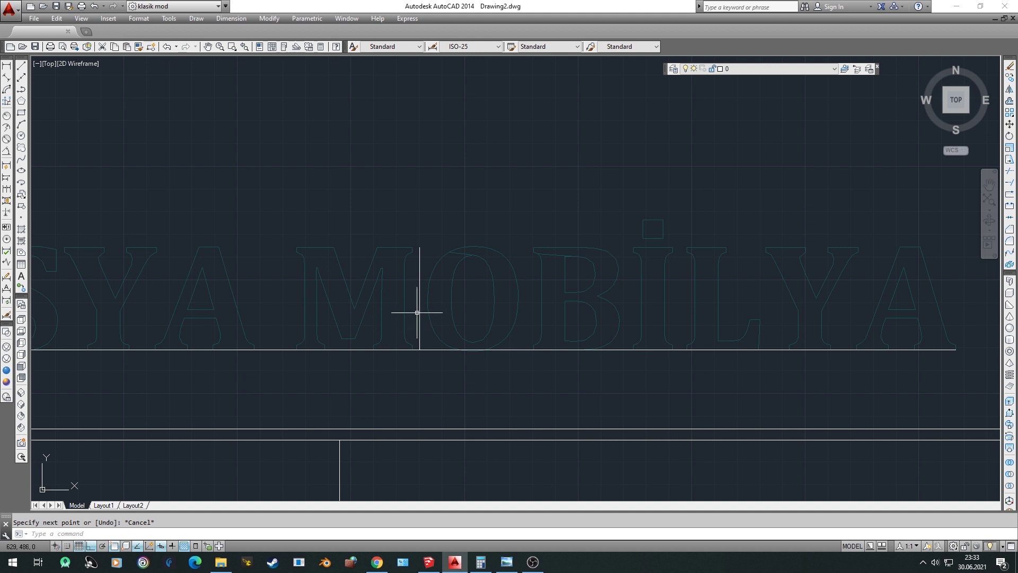
middle_click_drag(419, 302, 443, 302)
left_click(443, 303)
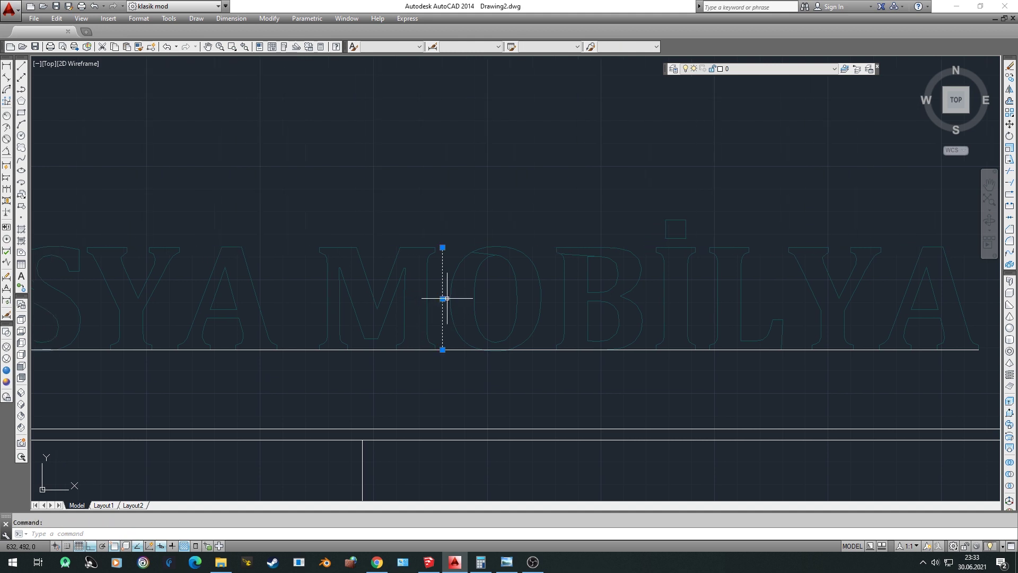
scroll(447, 298, "down", 4)
Move the lettering and its guide marks into the panel, using the baseline's middle as base point
left_click(184, 243)
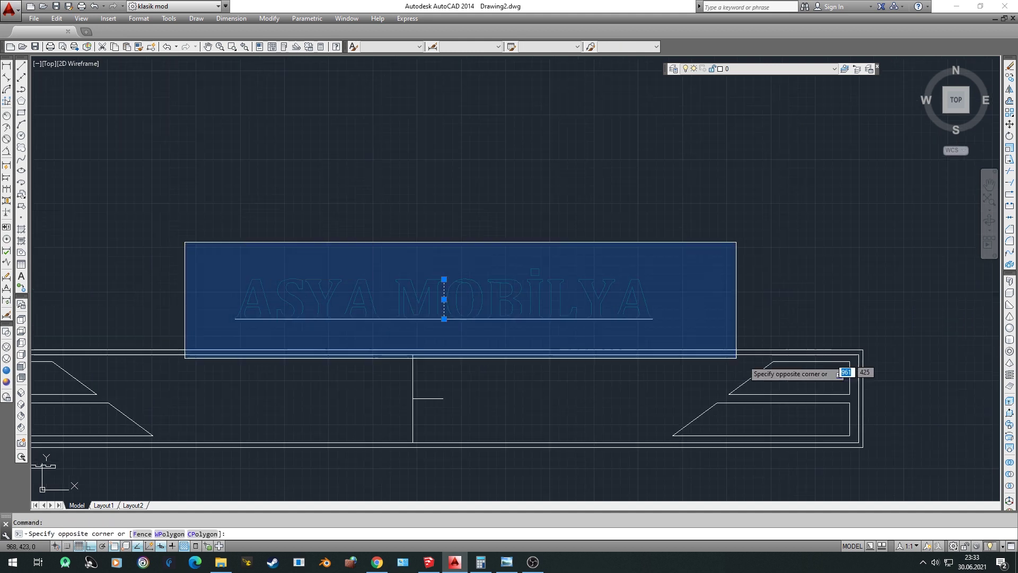
left_click(732, 355)
type("m")
key("Return")
scroll(413, 325, "up", 4)
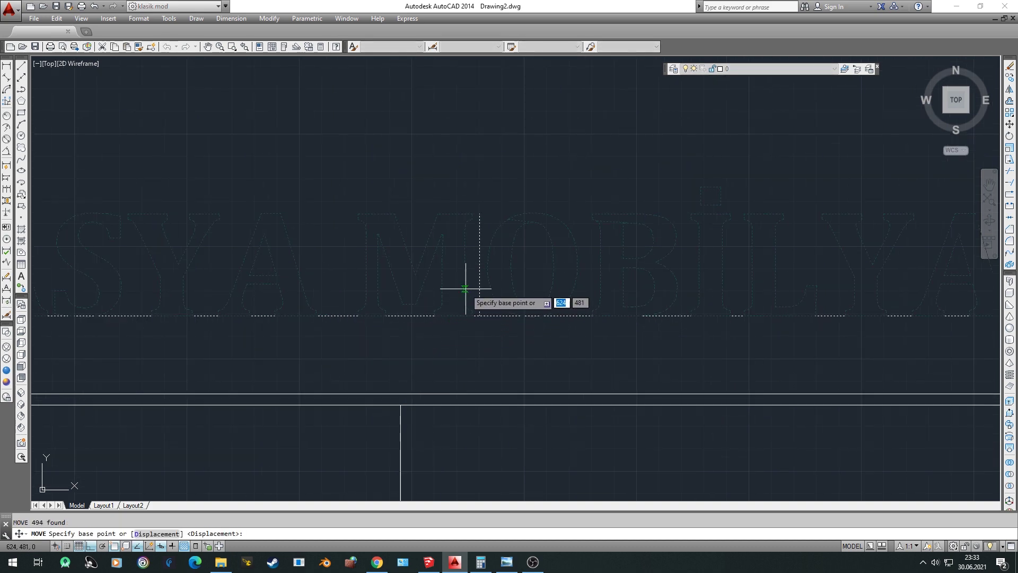
left_click(479, 265)
middle_click_drag(418, 380, 466, 239)
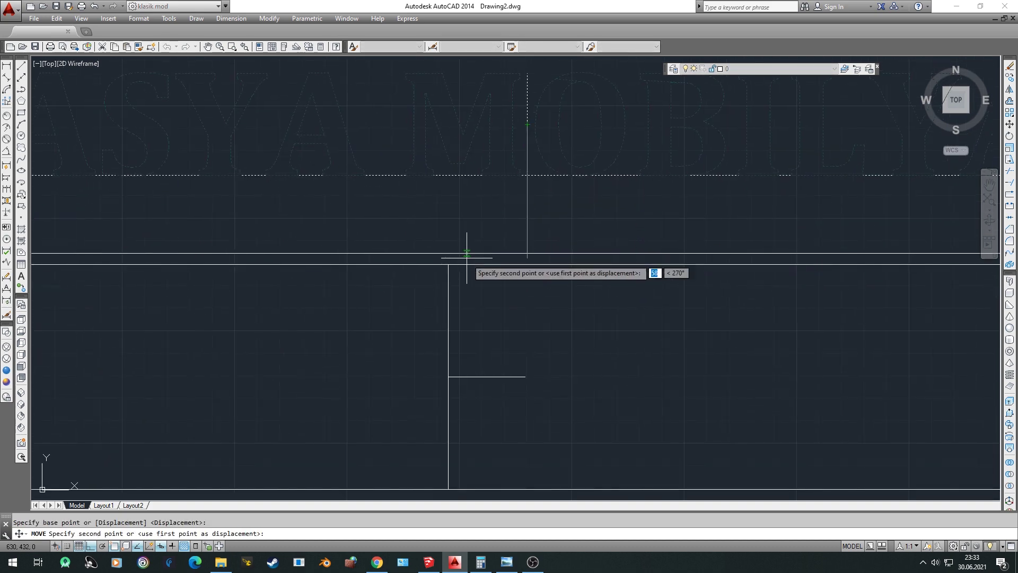
left_click(449, 377)
scroll(559, 351, "down", 4)
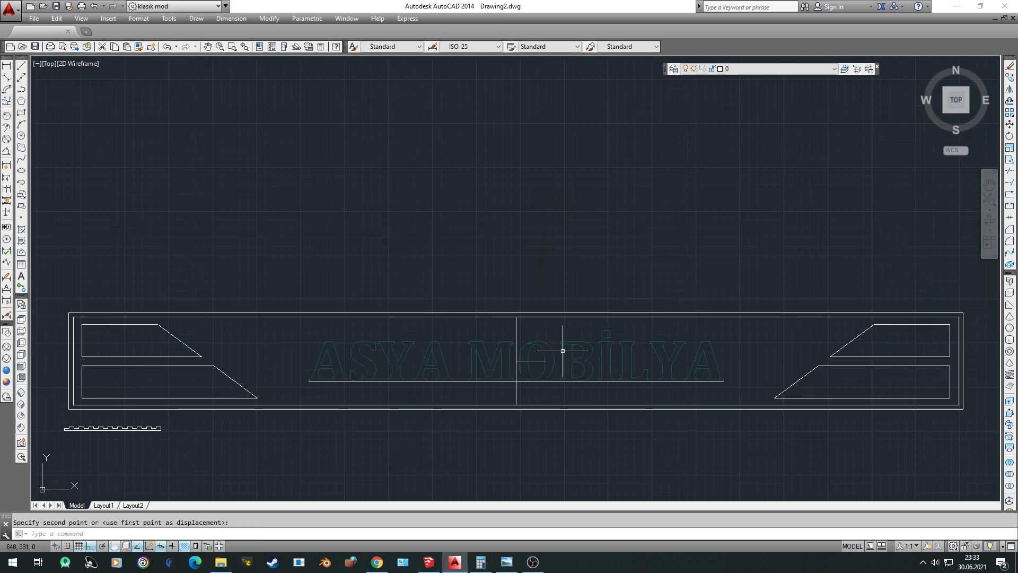
Scale the lettering by reference, from the baseline's two ends to a longer length across the panel
left_click(288, 334)
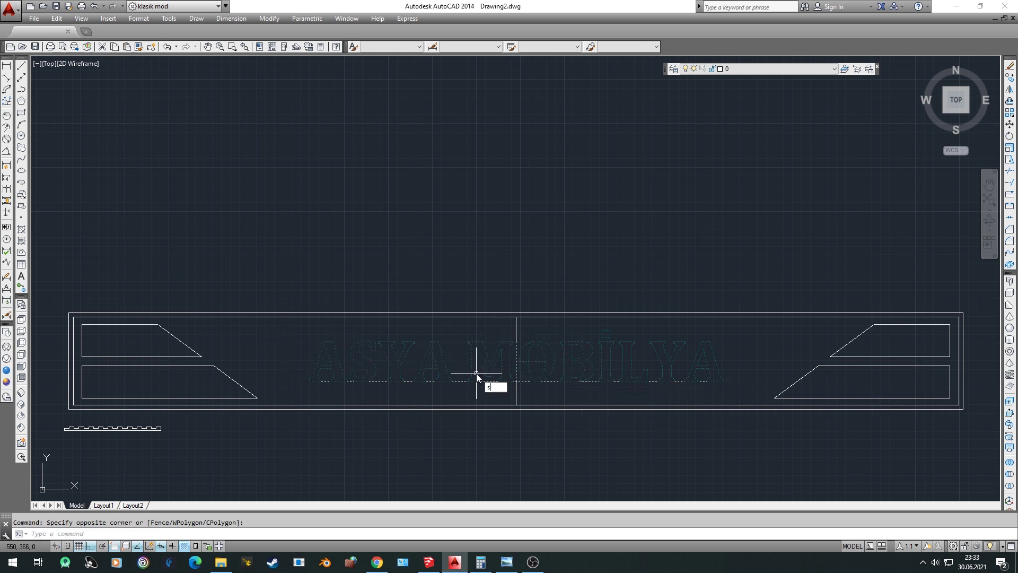
type("sc")
key("Return")
type("p")
key("Return")
key("Return")
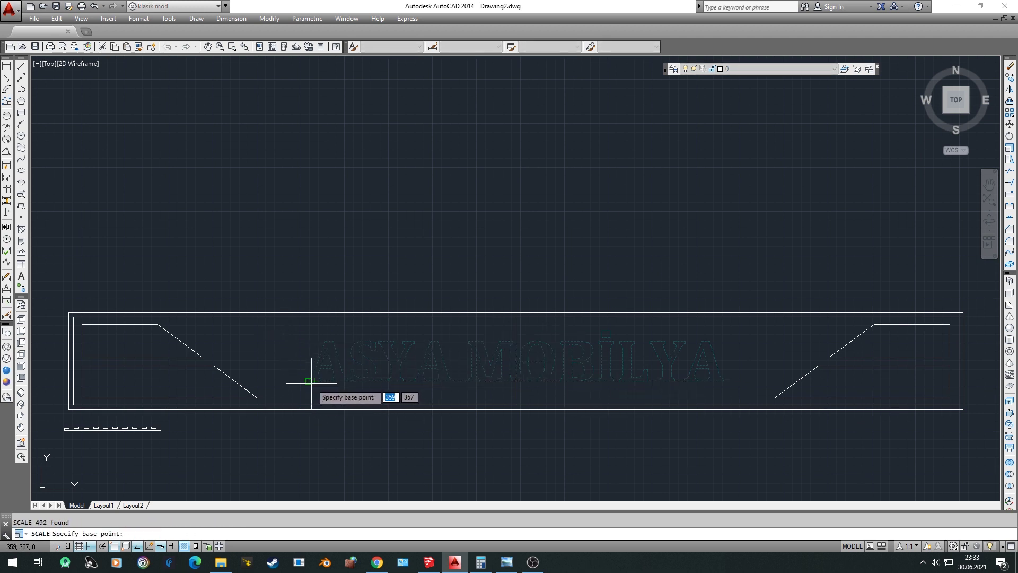
left_click(311, 381)
type("re")
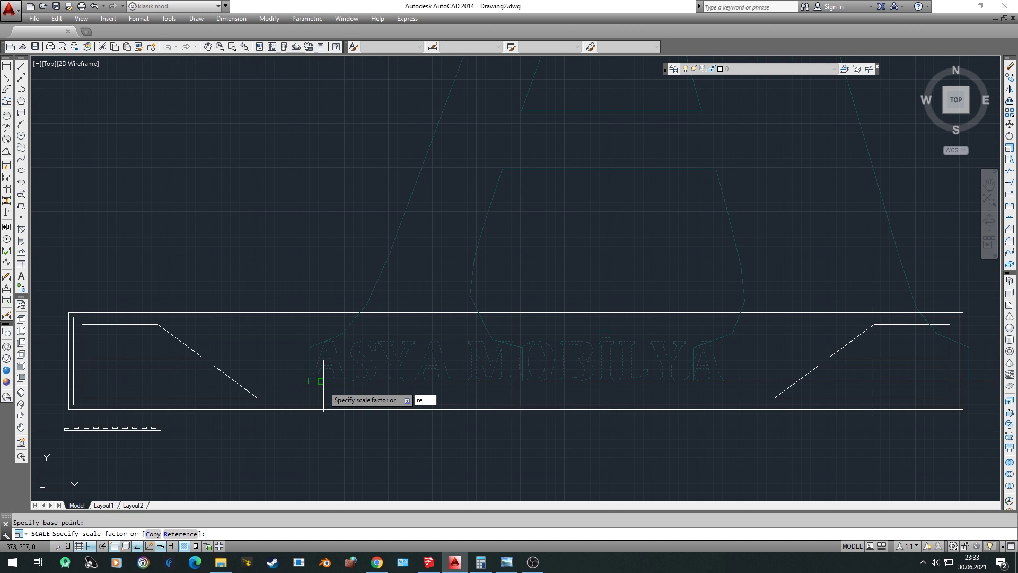
key("Return")
left_click(308, 380)
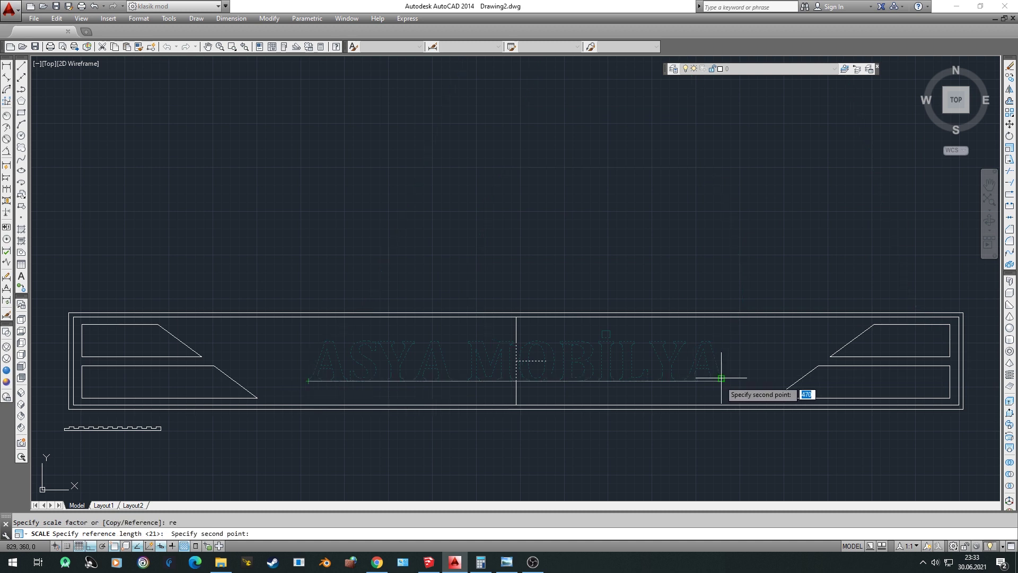
left_click(731, 381)
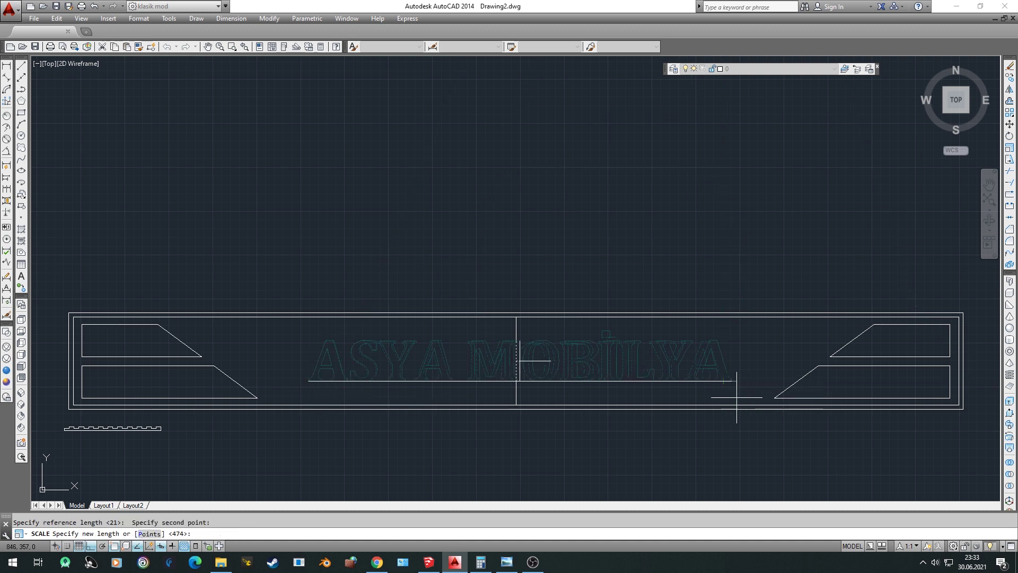
left_click(790, 416)
left_click(303, 327)
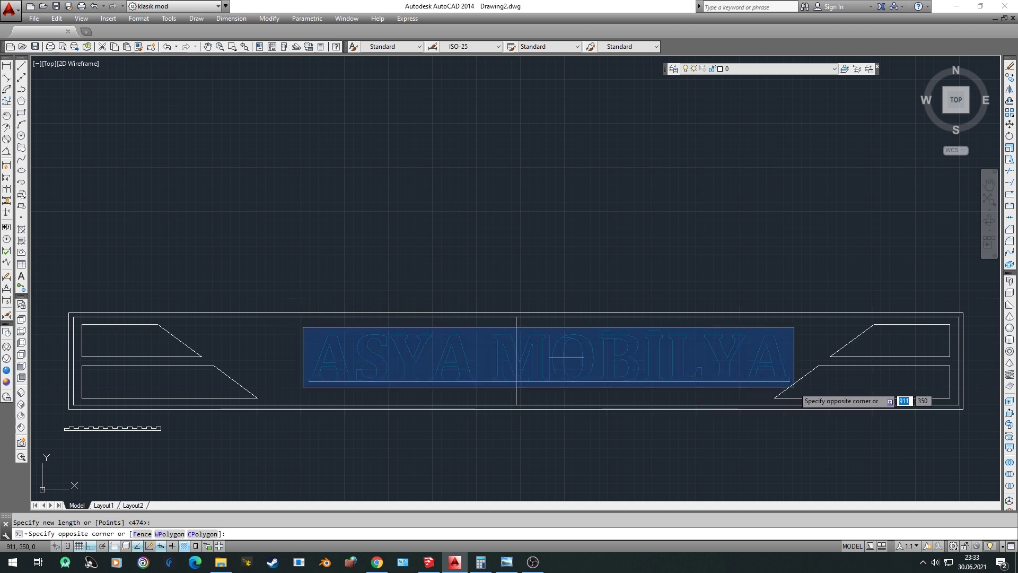
Move the enlarged lettering so it sits centred in the panel
left_click(793, 386)
scroll(595, 372, "up", 3)
scroll(580, 357, "up", 2)
key("m")
key("Return")
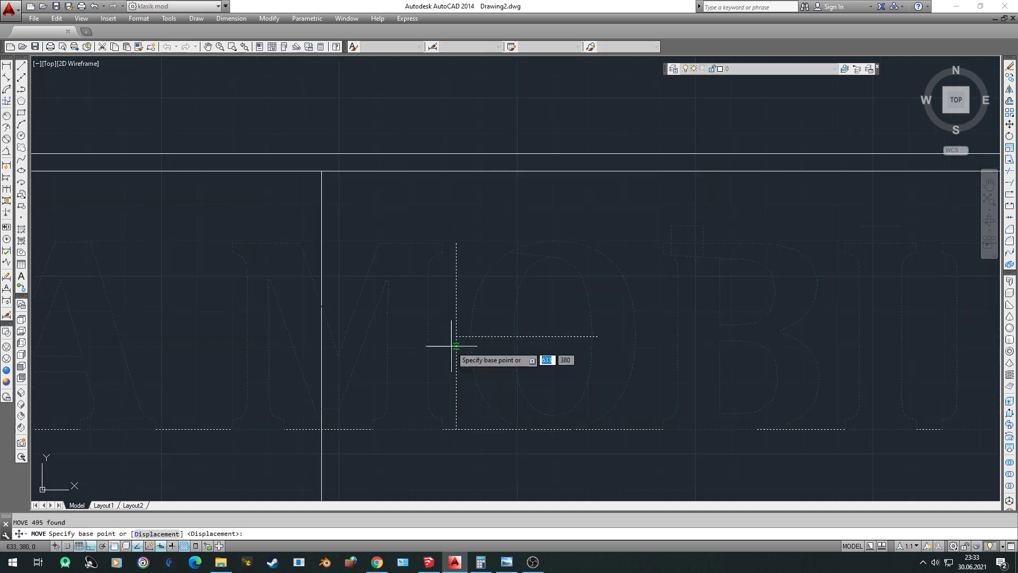
left_click(462, 339)
left_click(341, 329)
scroll(466, 345, "down", 3)
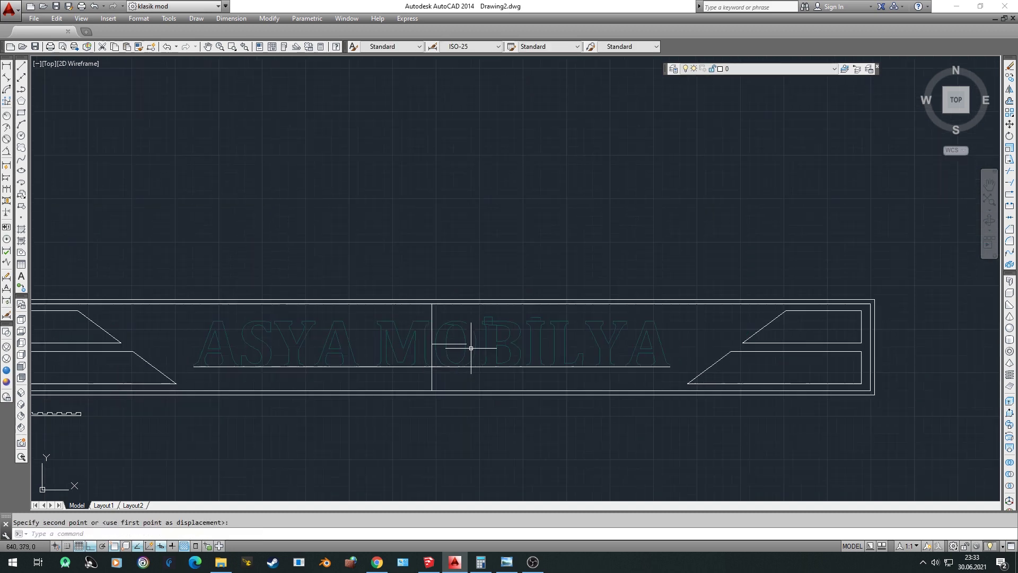
Delete the vertical and long horizontal centre guide lines
left_click(487, 378)
left_click(514, 371)
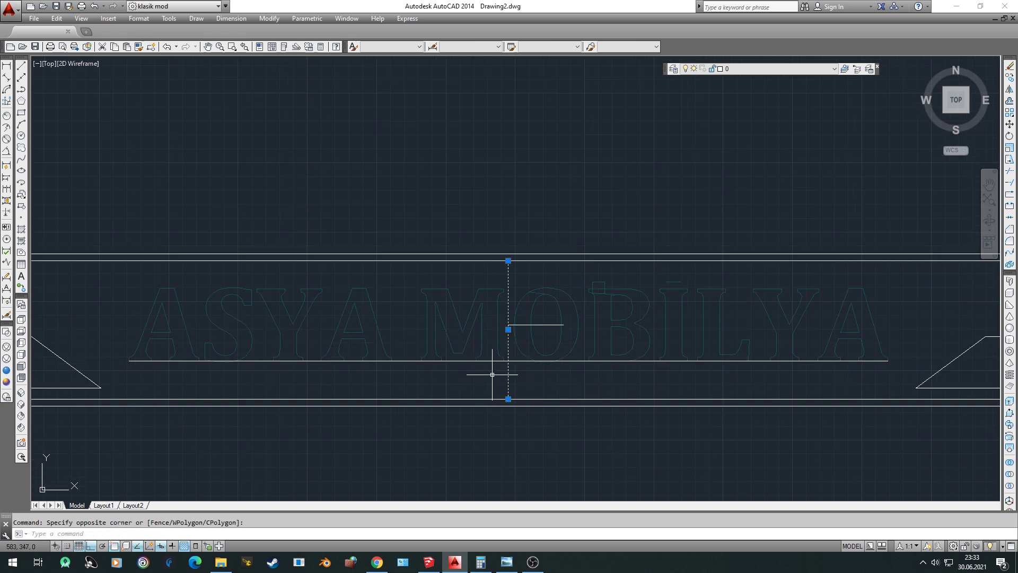
left_click(505, 372)
key("Delete")
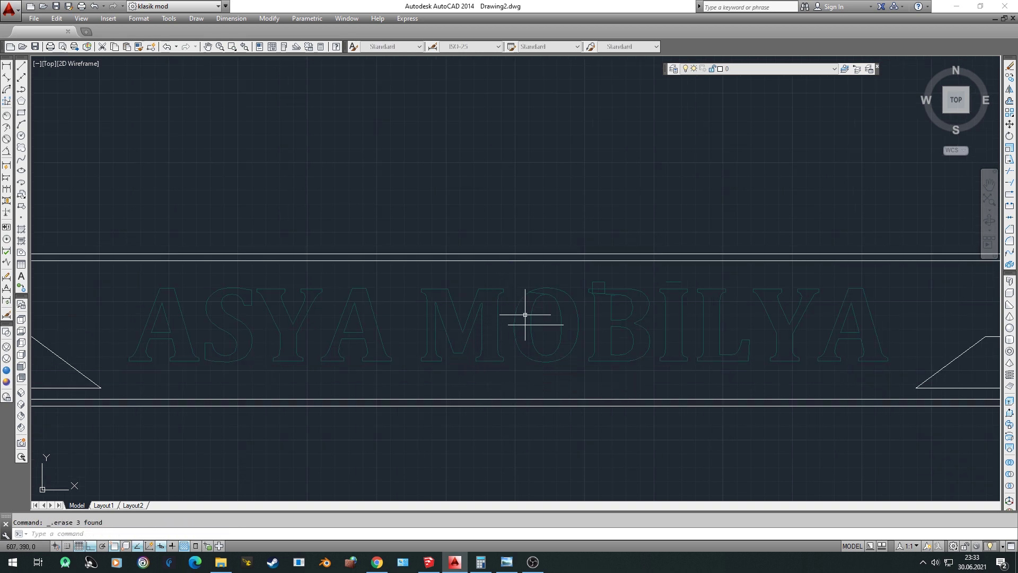
scroll(545, 306, "up", 4)
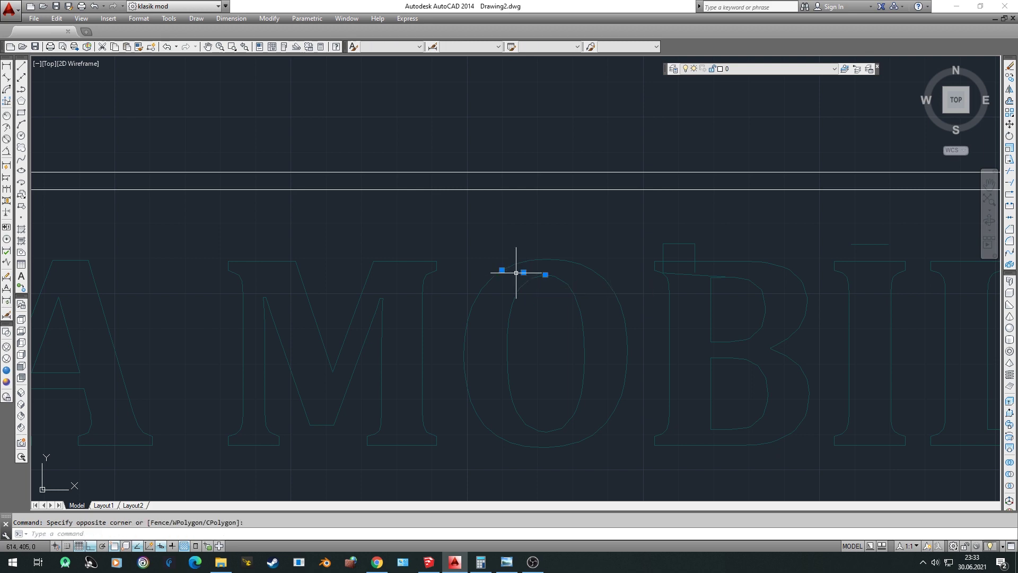
scroll(522, 299, "down", 3)
scroll(535, 302, "down", 1)
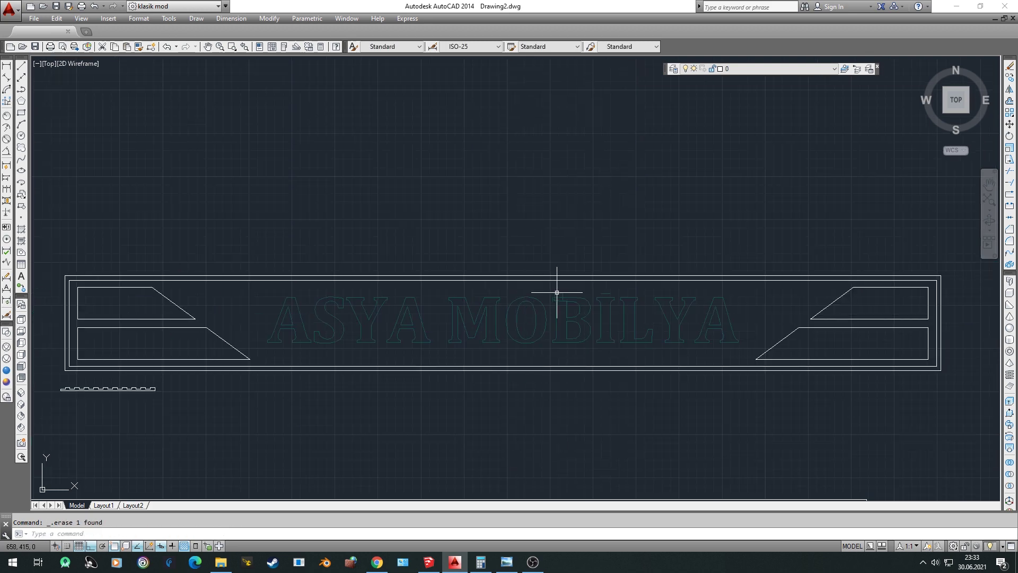
scroll(475, 295, "down", 2)
scroll(496, 269, "up", 4)
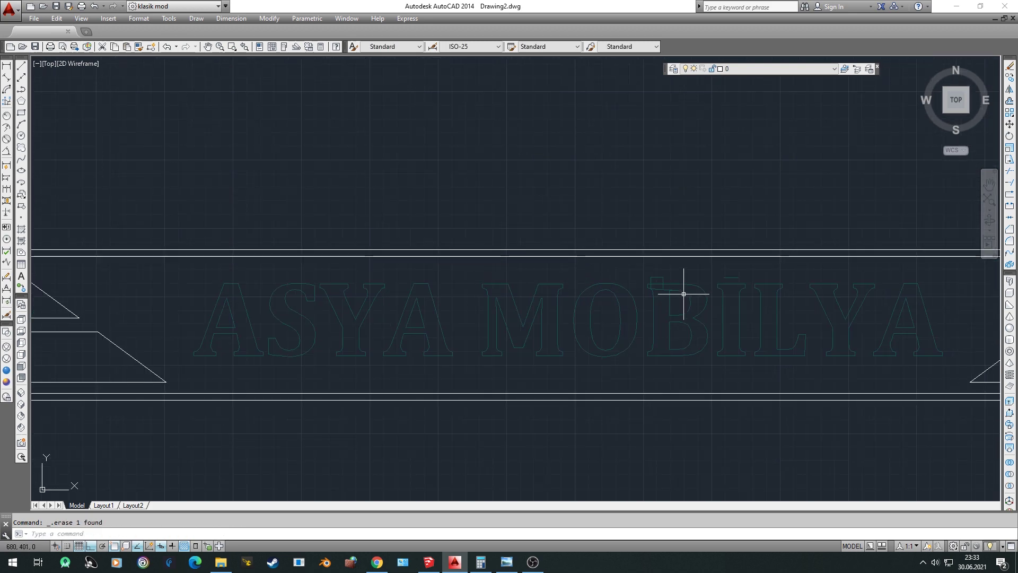
Delete the slanted line beneath the dot of the İ
scroll(676, 286, "up", 3)
scroll(652, 272, "up", 2)
scroll(636, 263, "up", 3)
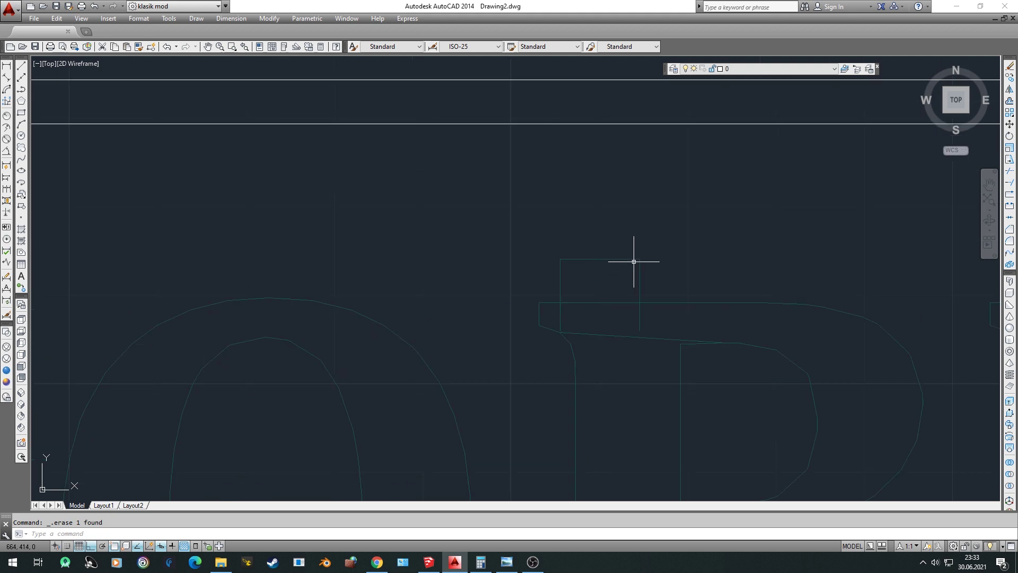
left_click(660, 337)
key("Delete")
Select the İ dot's edges and begin moving them, then cancel the move
left_click(639, 235)
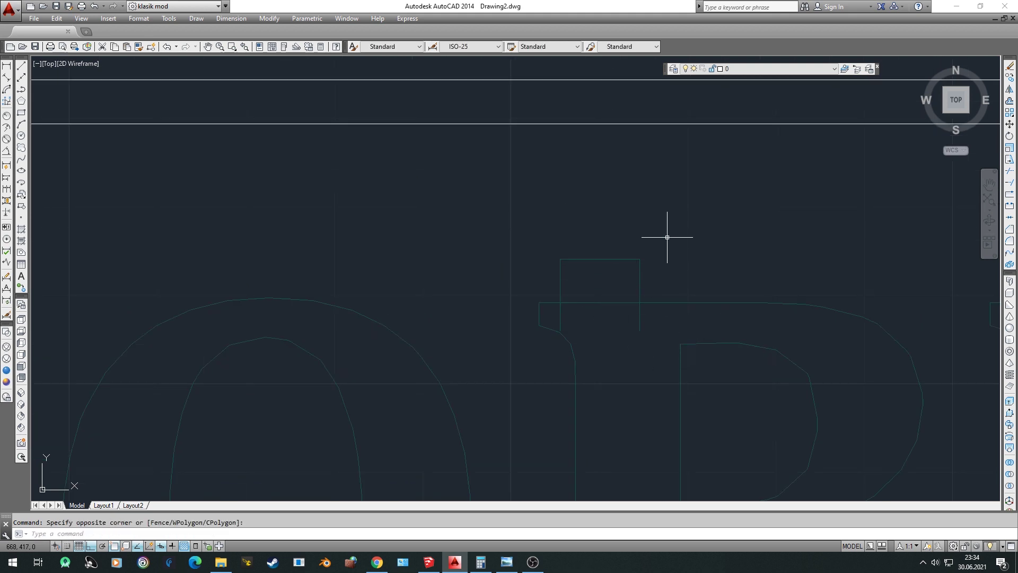
left_click(569, 269)
type("m")
key("Return")
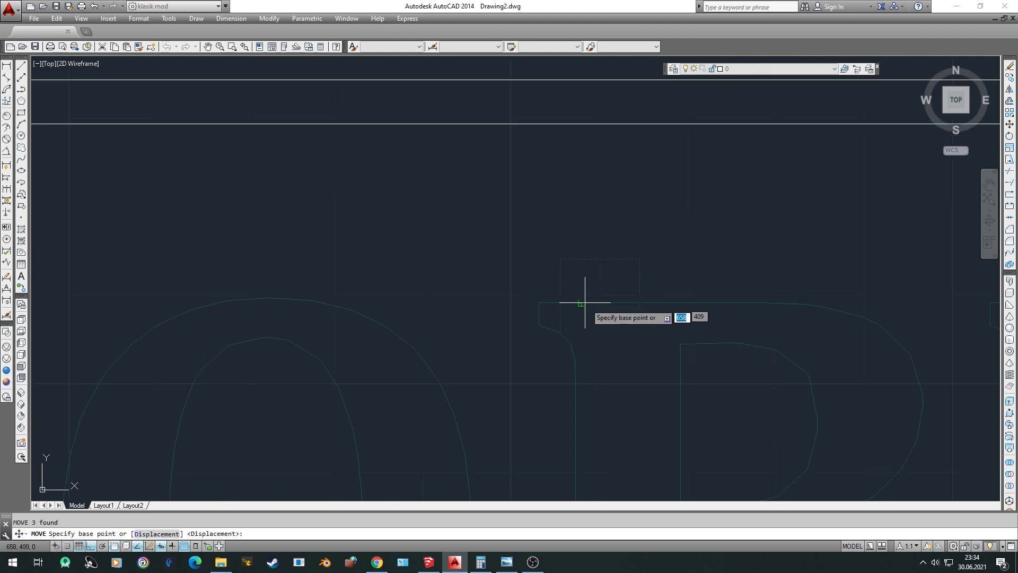
left_click(560, 330)
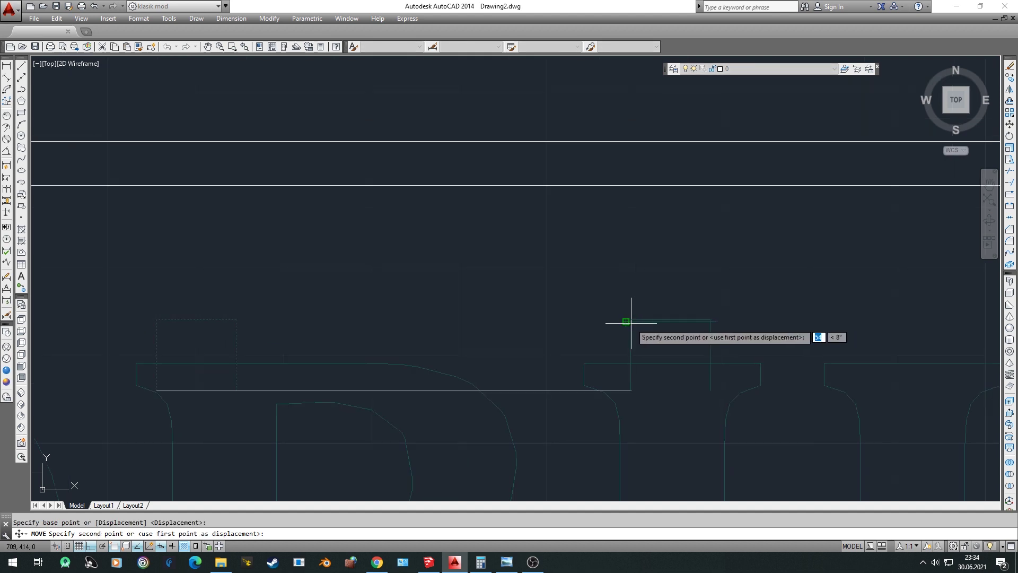
key("Escape")
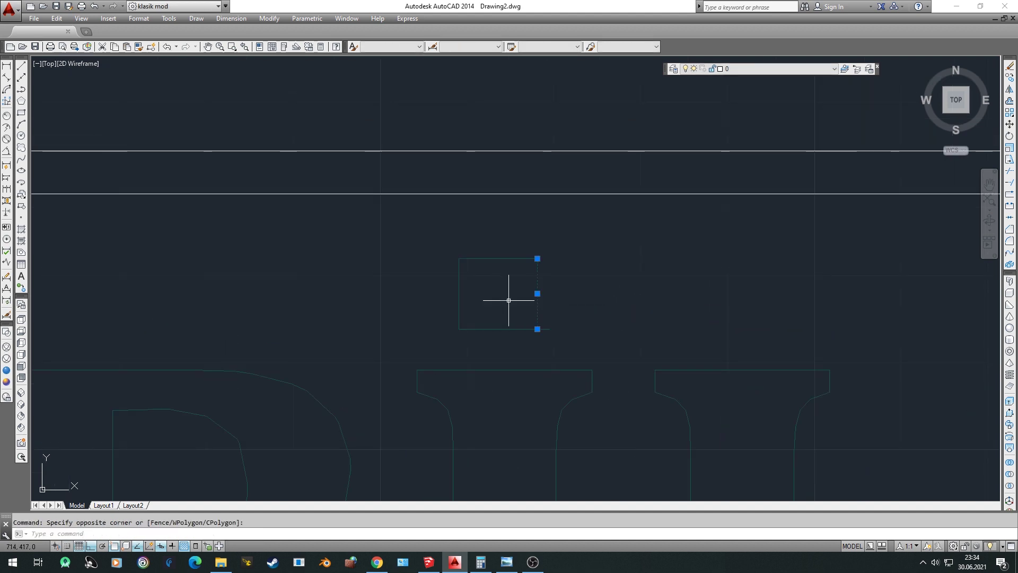
scroll(530, 305, "down", 3)
scroll(552, 318, "up", 5)
key("Escape")
Replace the dot's bottom edge with a straight line between its left and right corners
left_click(528, 326)
key("Delete")
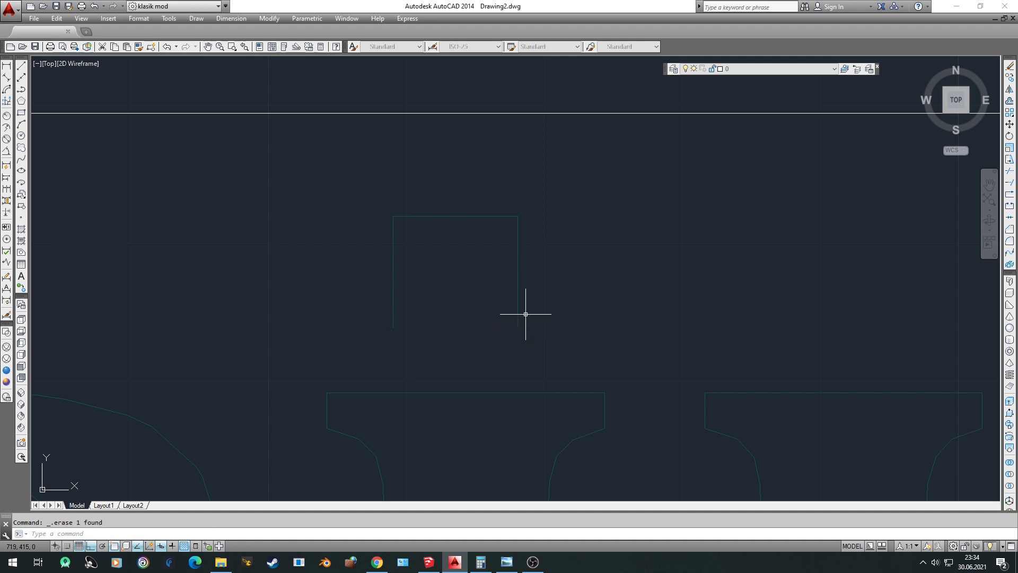
type("l")
key("Return")
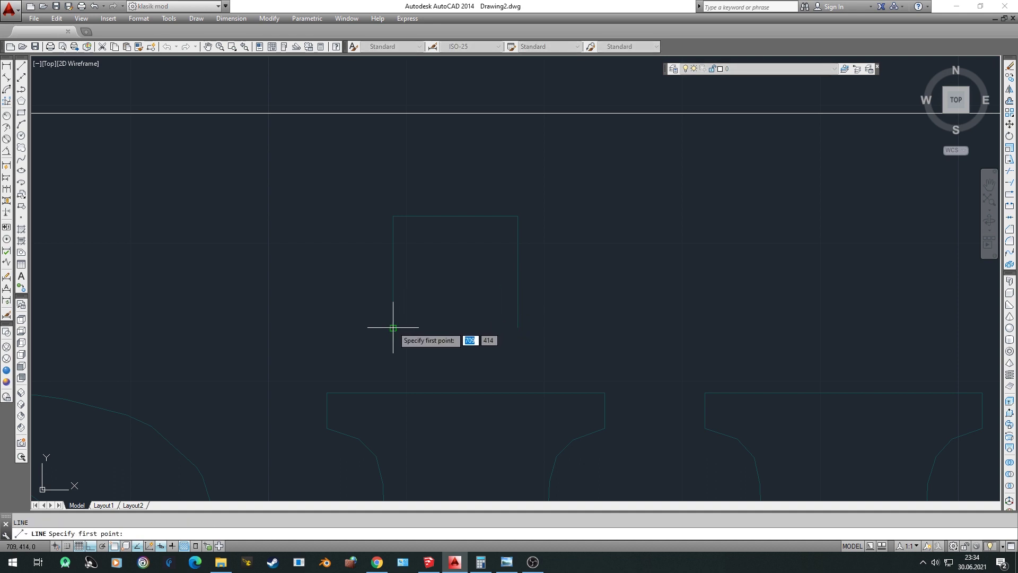
left_click(393, 327)
left_click(519, 327)
key("Escape")
scroll(525, 324, "down", 10)
middle_click_drag(221, 334, 440, 291)
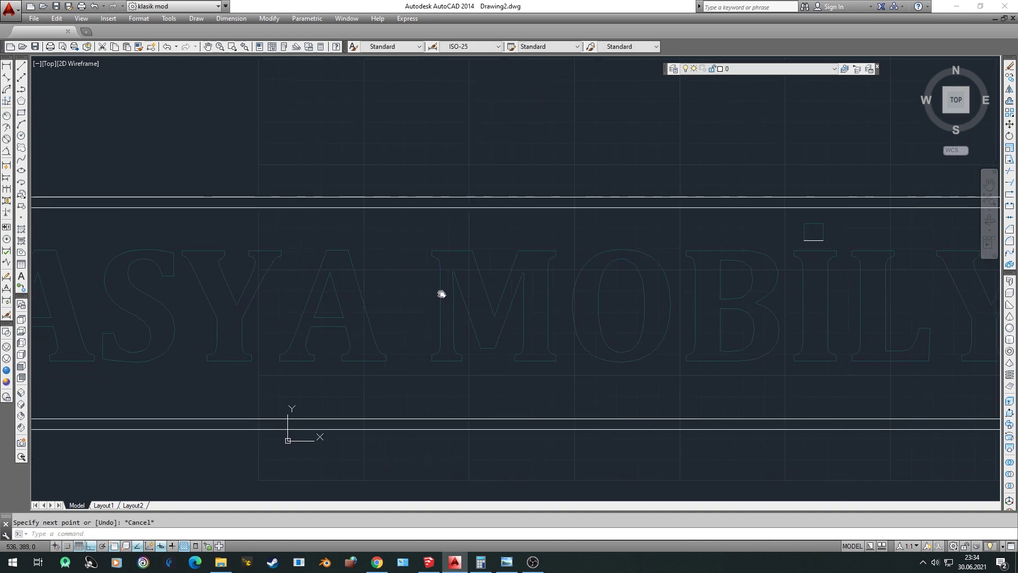
scroll(441, 291, "down", 2)
middle_click_drag(187, 299, 357, 277)
scroll(356, 276, "down", 2)
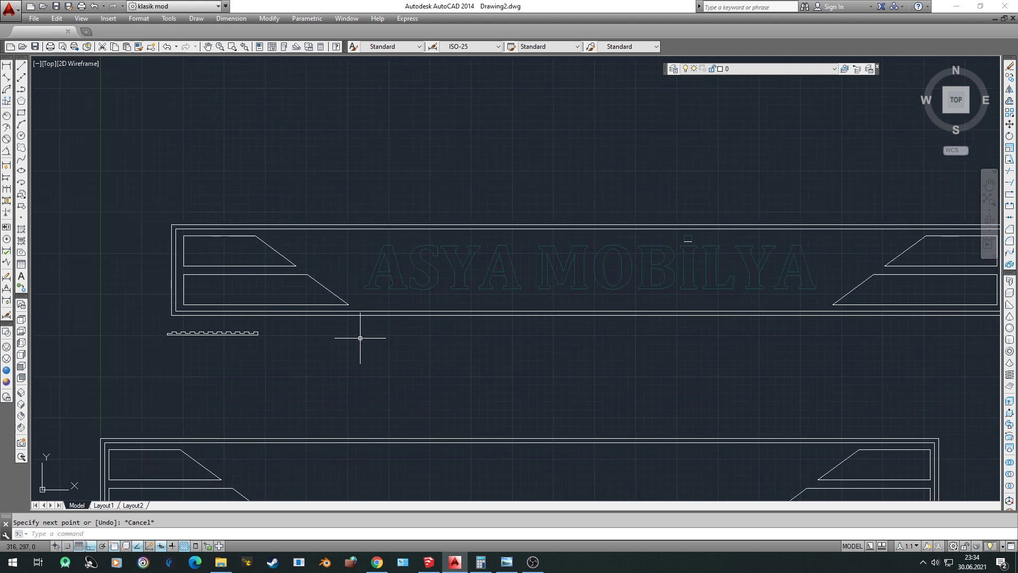
left_click(536, 567)
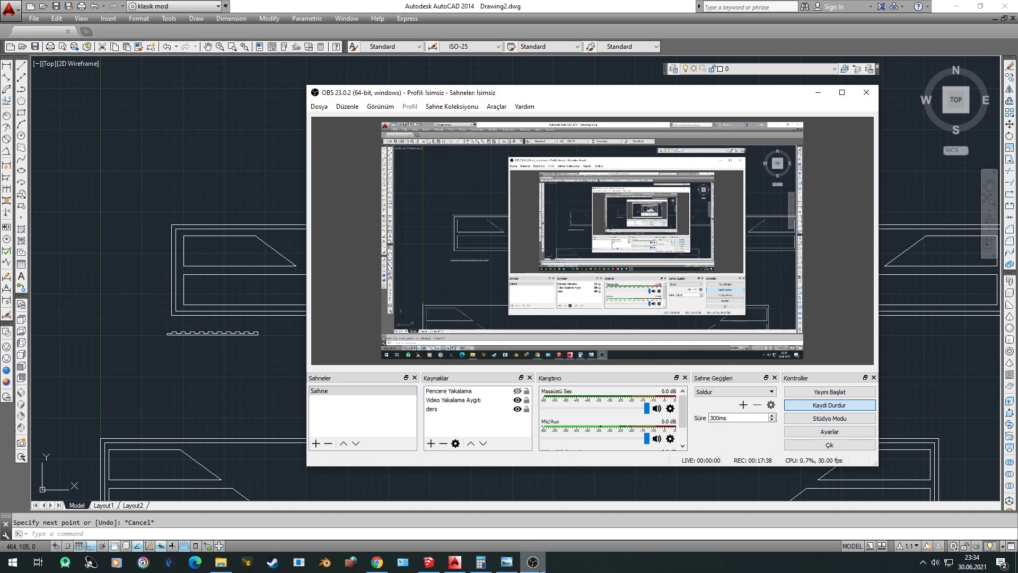
left_click(537, 567)
middle_click_drag(651, 291, 576, 320)
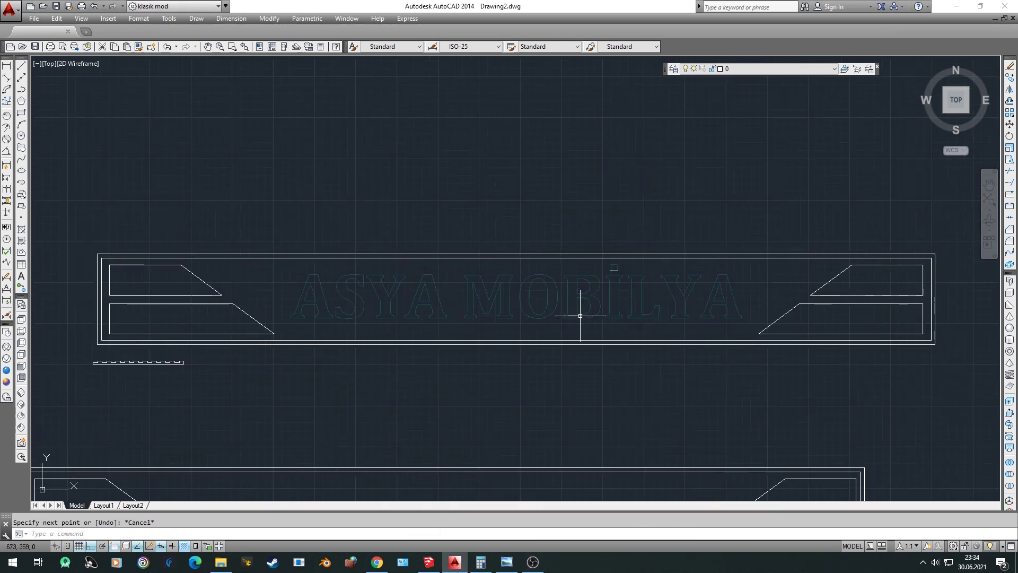